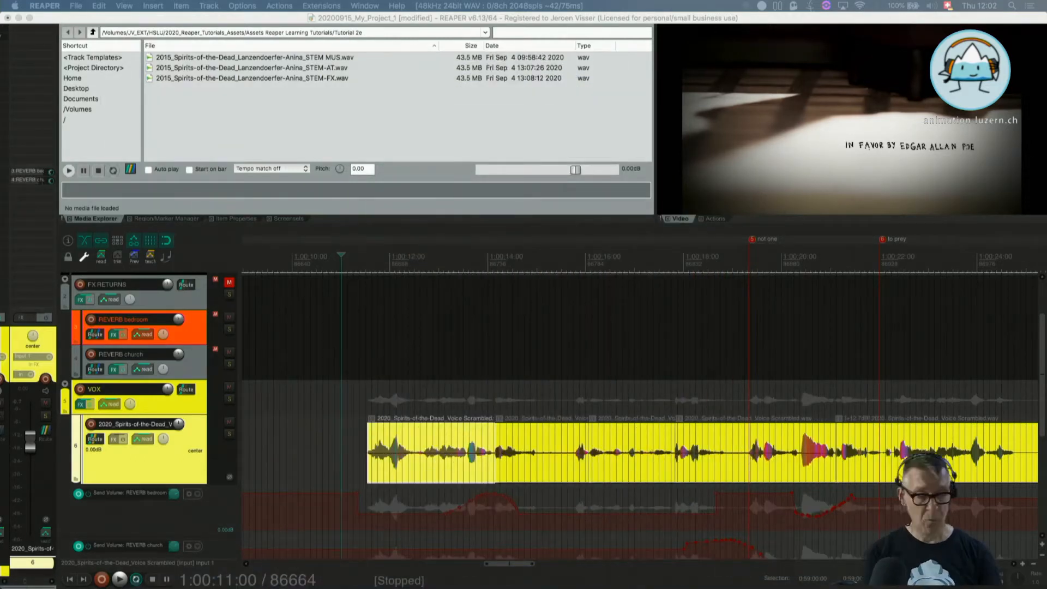
Delete the sends to REVERB bedroom and REVERB church from the voice track's routing, and close the routing window.
{"action": "left_click", "coordinate": [363, 259]}
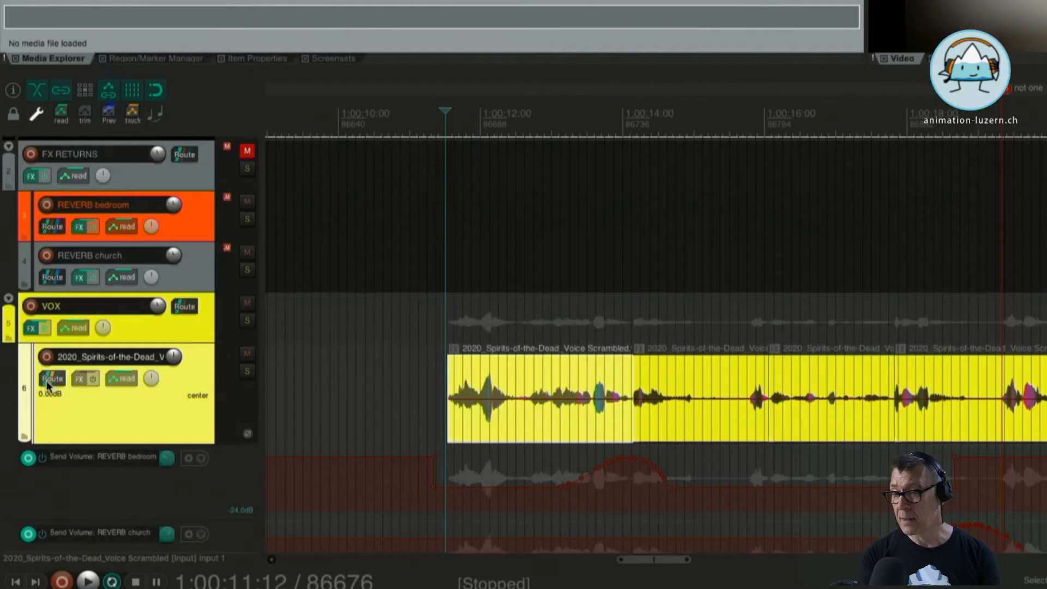
{"action": "mouse_move", "coordinate": [50, 380]}
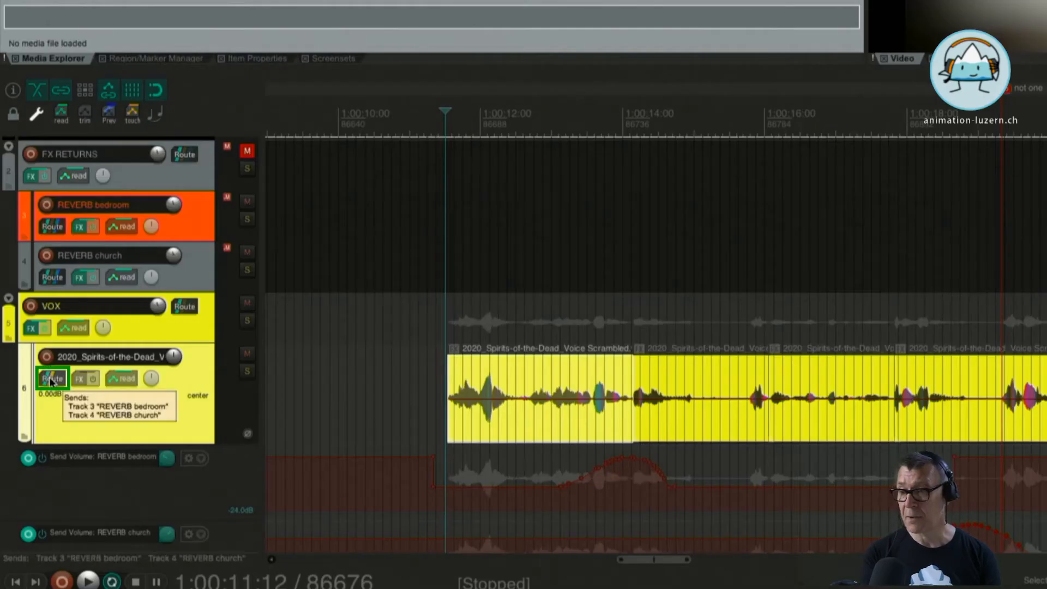
{"action": "left_click", "coordinate": [50, 380]}
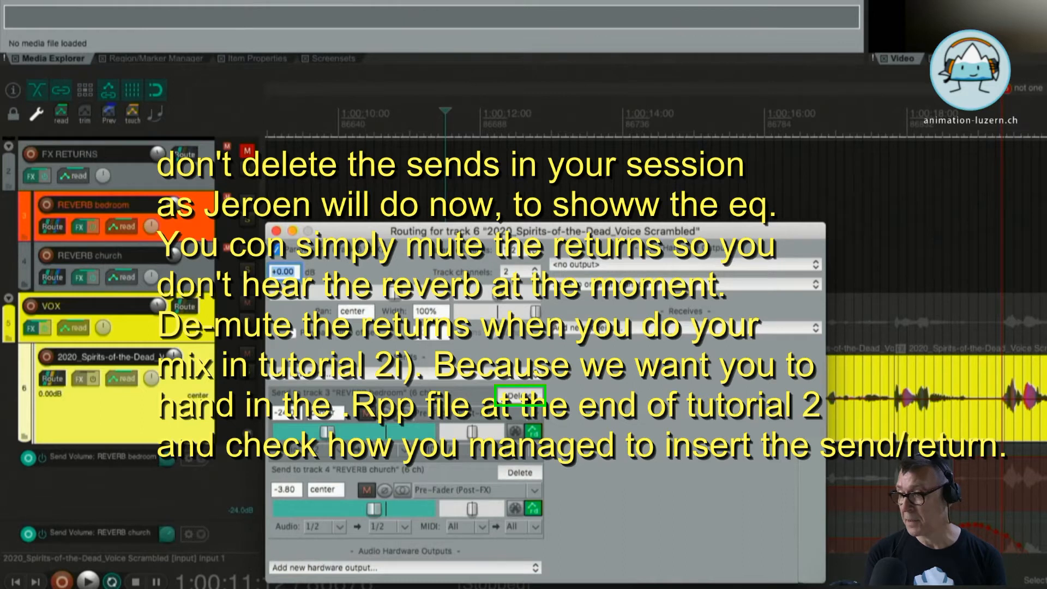
{"action": "left_click", "coordinate": [525, 396]}
{"action": "left_click", "coordinate": [524, 396]}
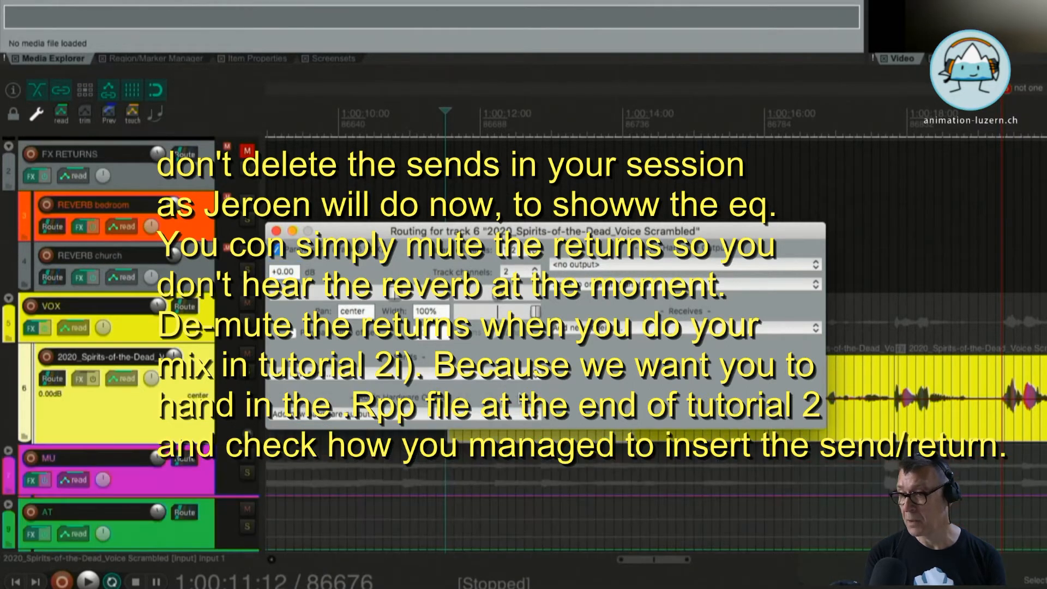
{"action": "left_click", "coordinate": [275, 231]}
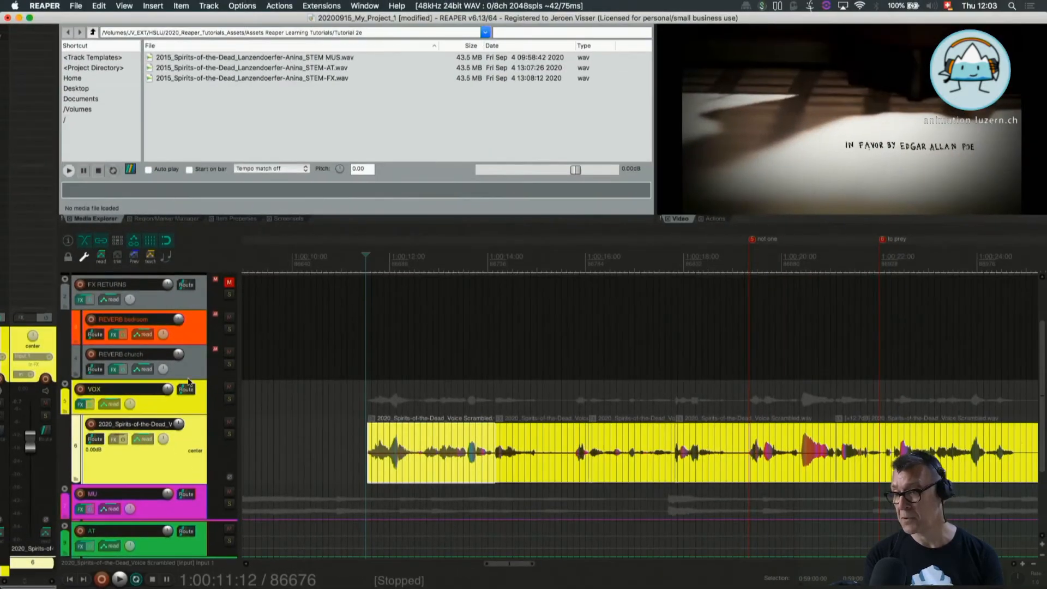
Solo the VOX folder track and play the dry voice from just before its first item.
{"action": "left_click", "coordinate": [229, 400]}
{"action": "key", "text": "space"}
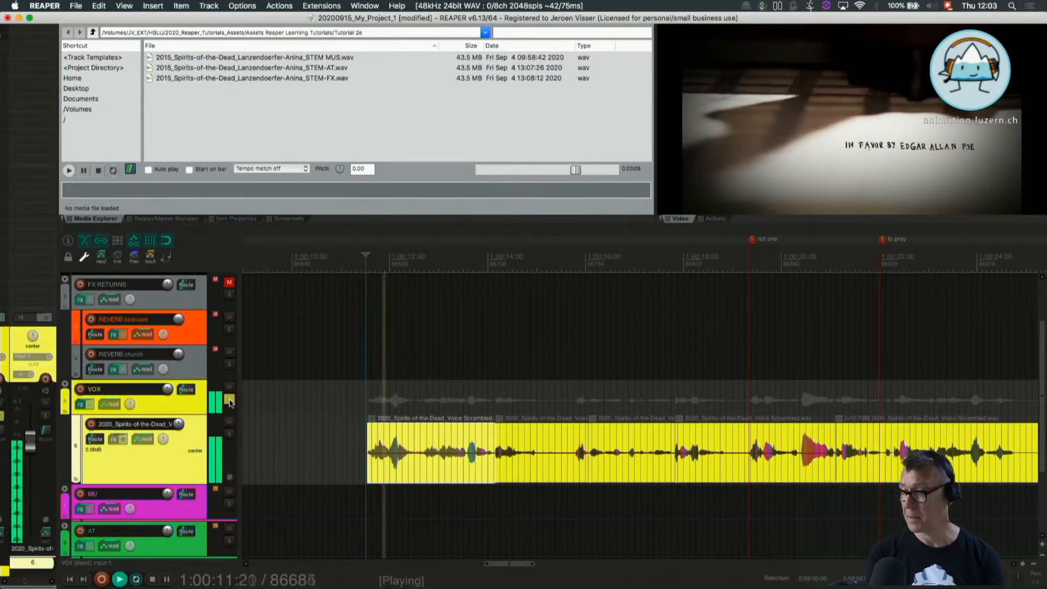
{"action": "key", "text": "space"}
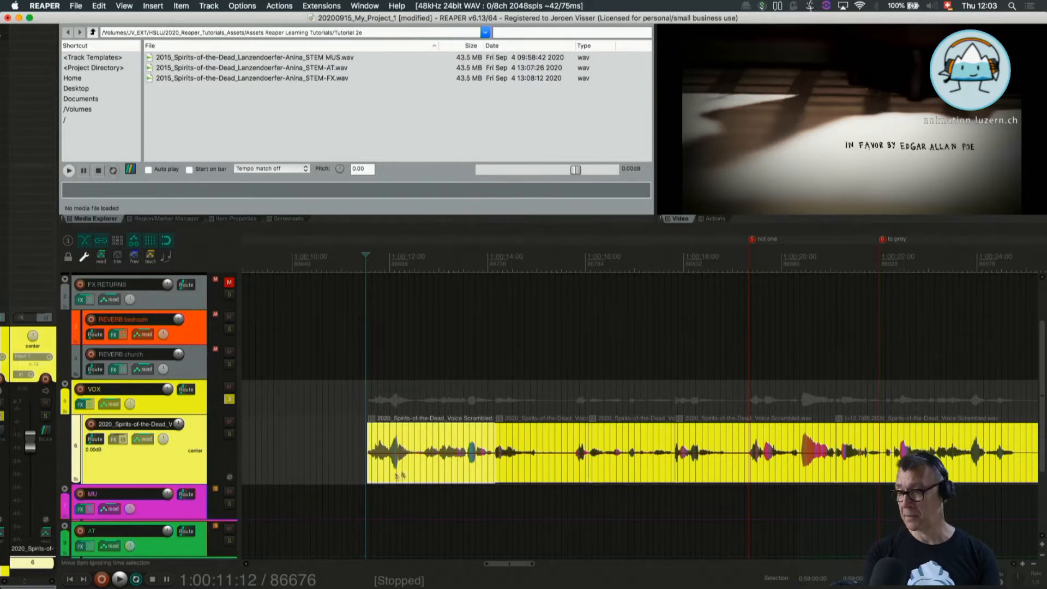
{"action": "scroll", "coordinate": [442, 466], "scroll_direction": "up", "scroll_amount": 4}
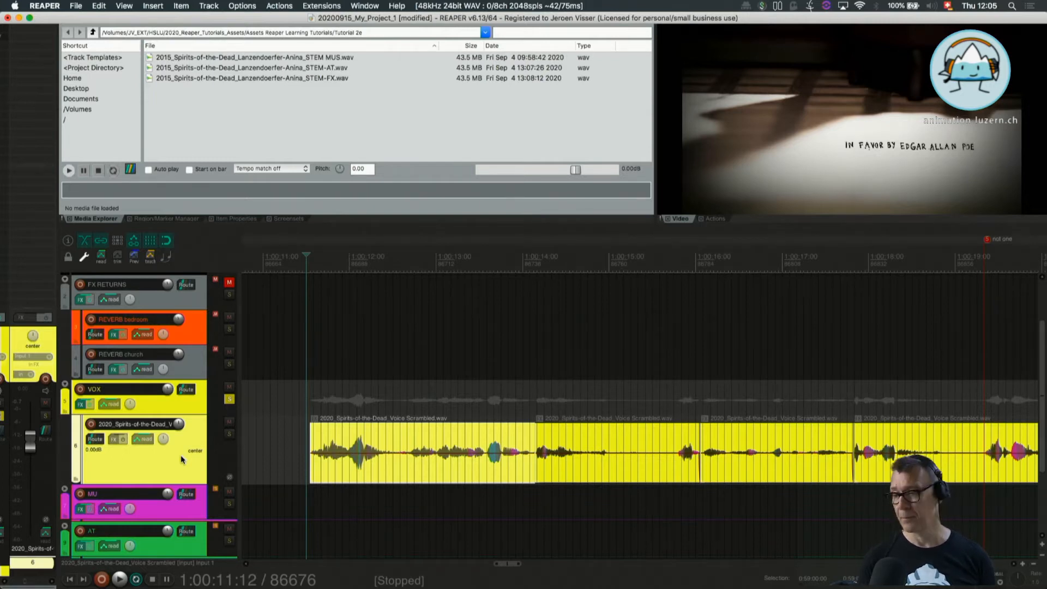
{"action": "left_click", "coordinate": [333, 469]}
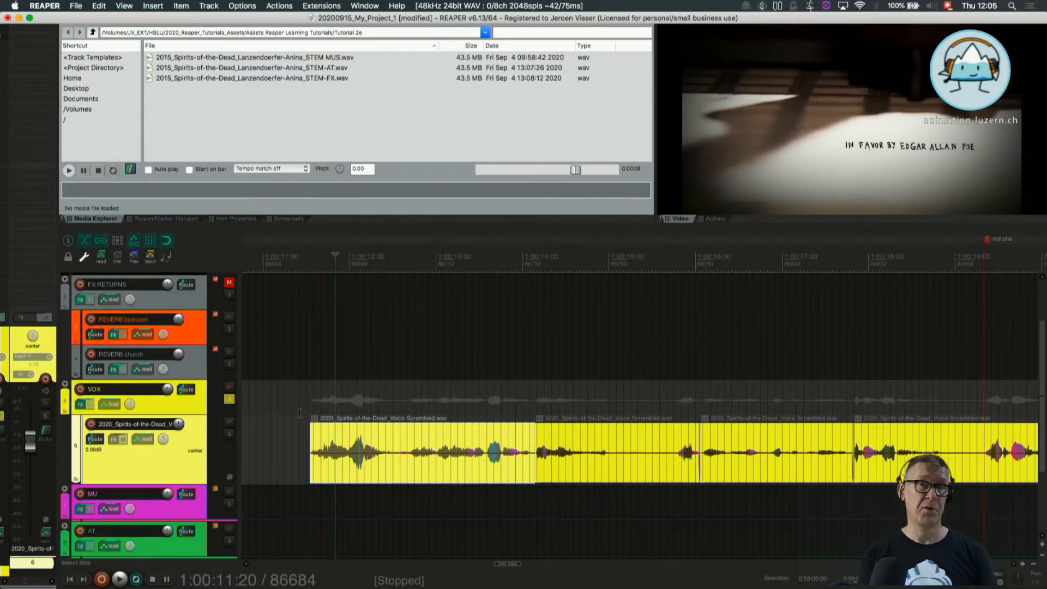
{"action": "left_click", "coordinate": [306, 260]}
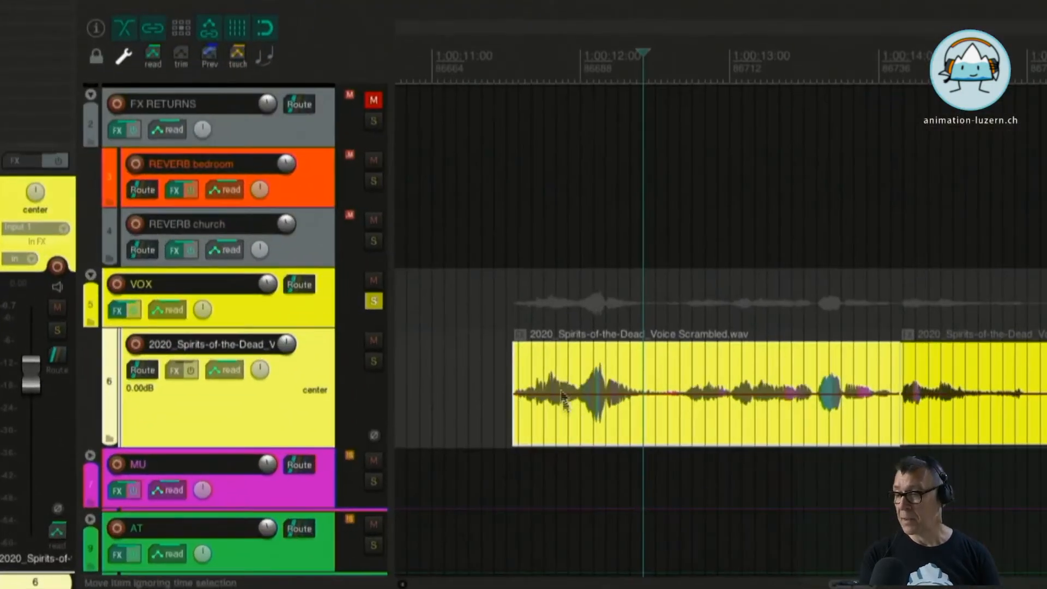
{"action": "left_click", "coordinate": [532, 420]}
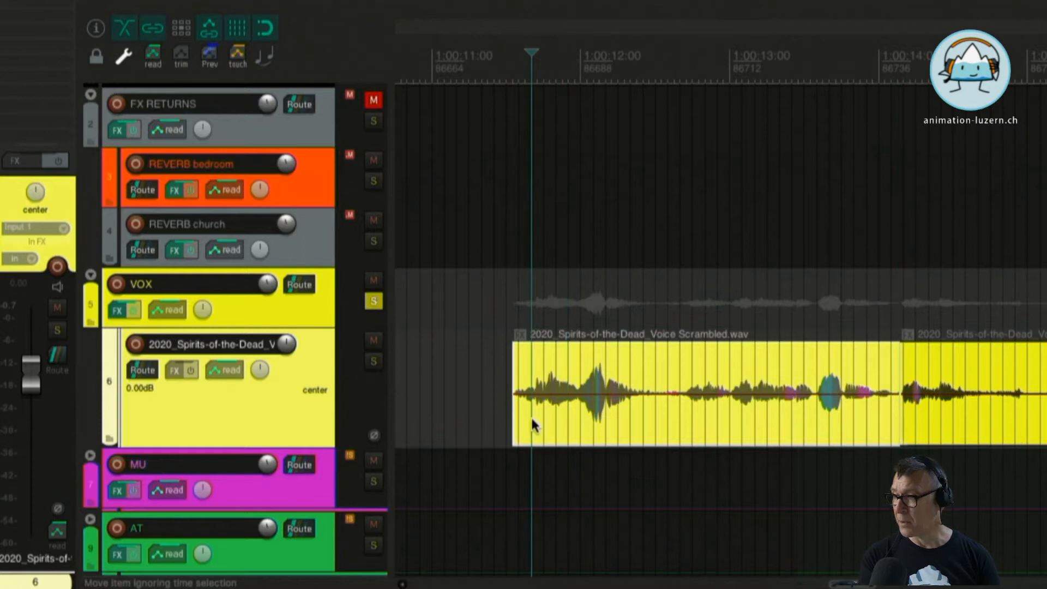
{"action": "left_click", "coordinate": [506, 69]}
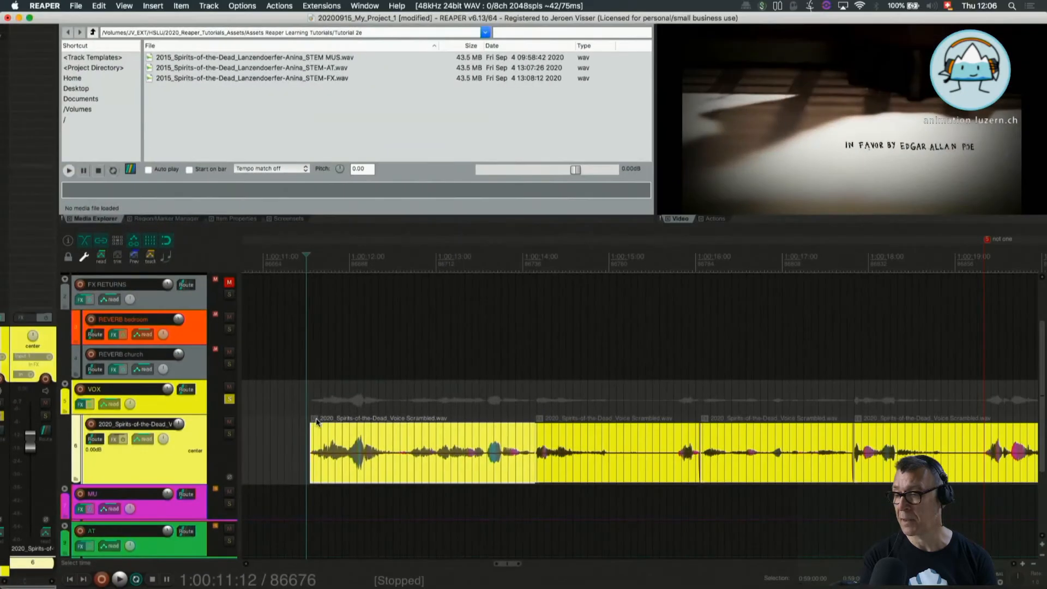
Add the Cockos ReaEQ plugin to the first voice item by filtering the effects for "eq", and move its window fully into view.
{"action": "left_click", "coordinate": [315, 420]}
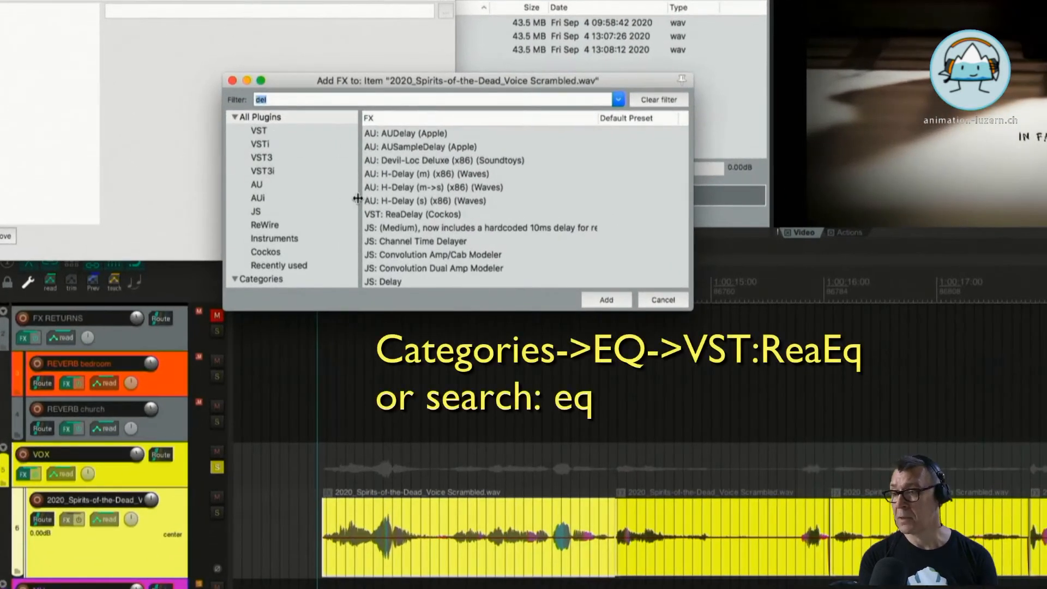
{"action": "left_click", "coordinate": [258, 256]}
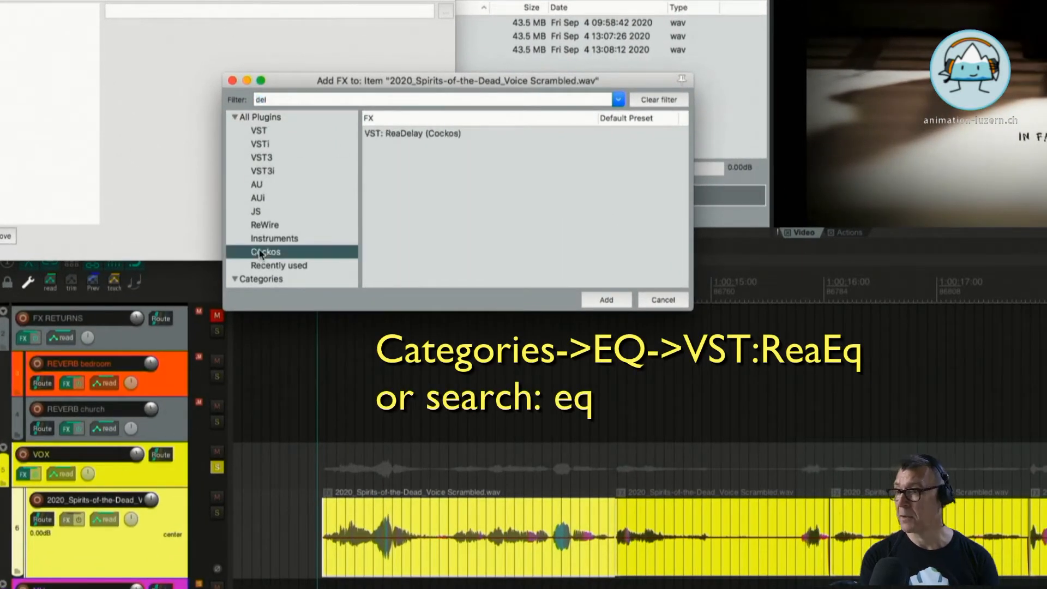
{"action": "double_click", "coordinate": [292, 99]}
{"action": "type", "text": "eq"}
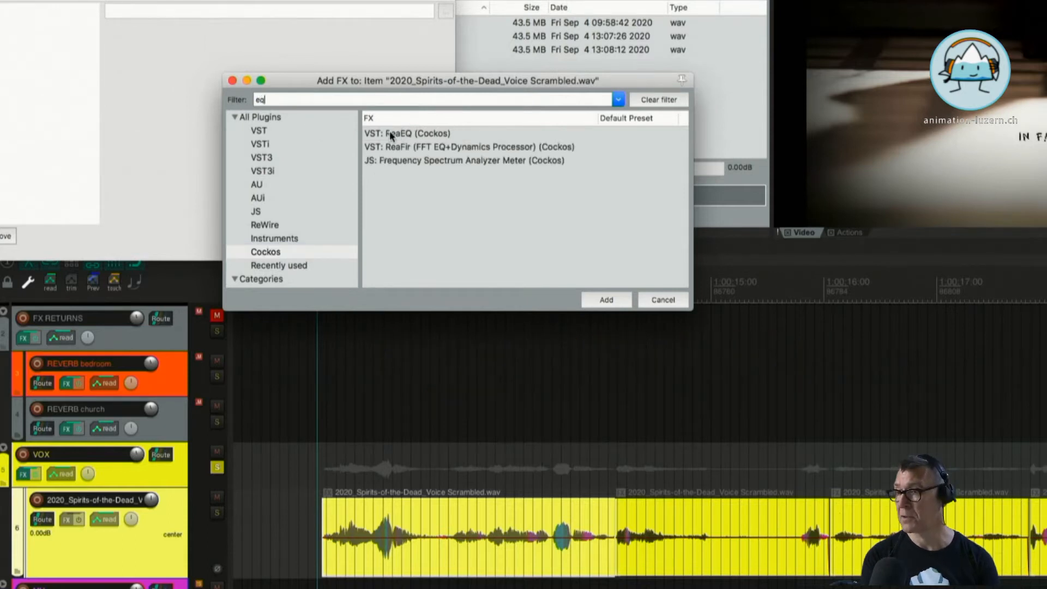
{"action": "left_click", "coordinate": [390, 133]}
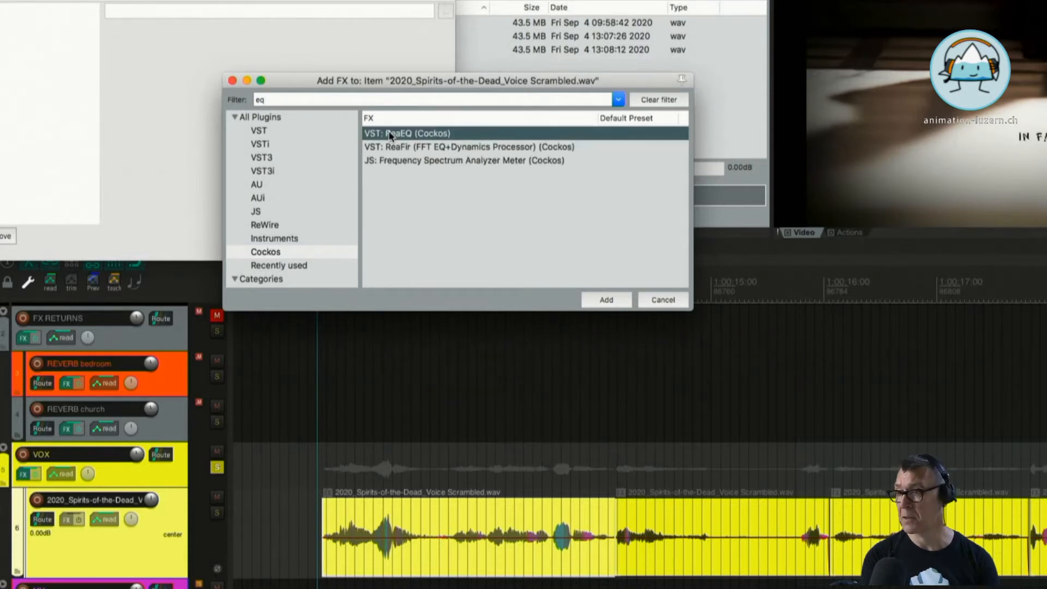
{"action": "double_click", "coordinate": [390, 134]}
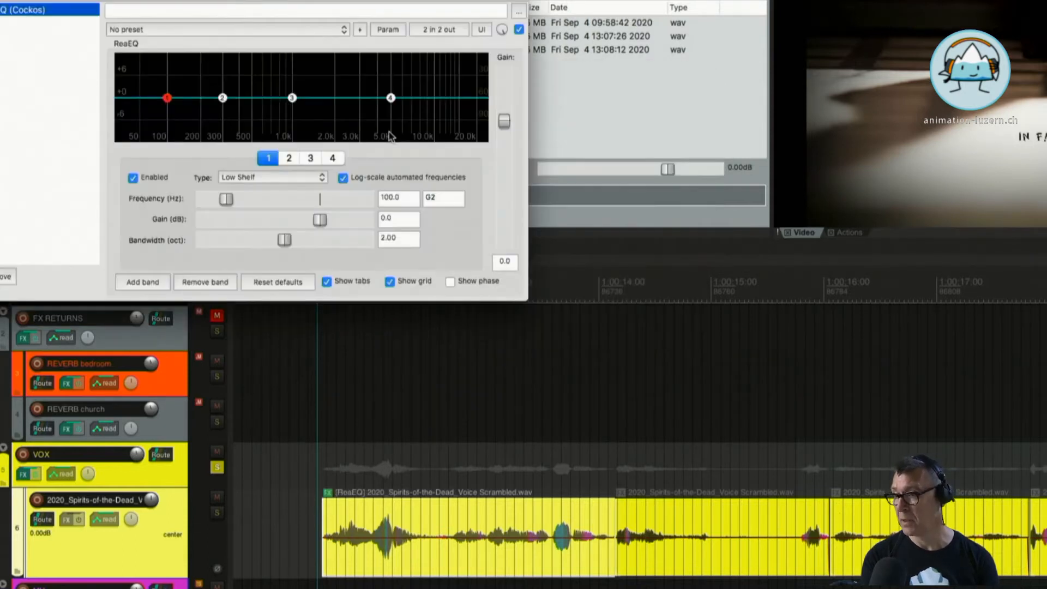
{"action": "left_click_drag", "start_coordinate": [234, 0], "coordinate": [565, 13]}
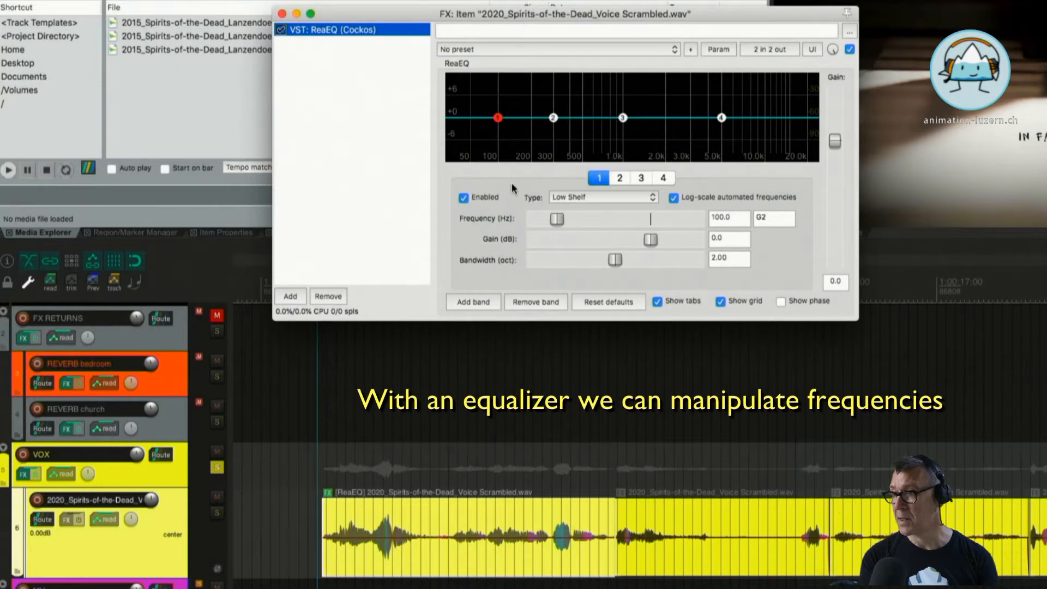
Change ReaEQ band 1 to a High Pass filter and raise its frequency to about 216 Hz.
{"action": "mouse_move", "coordinate": [495, 118]}
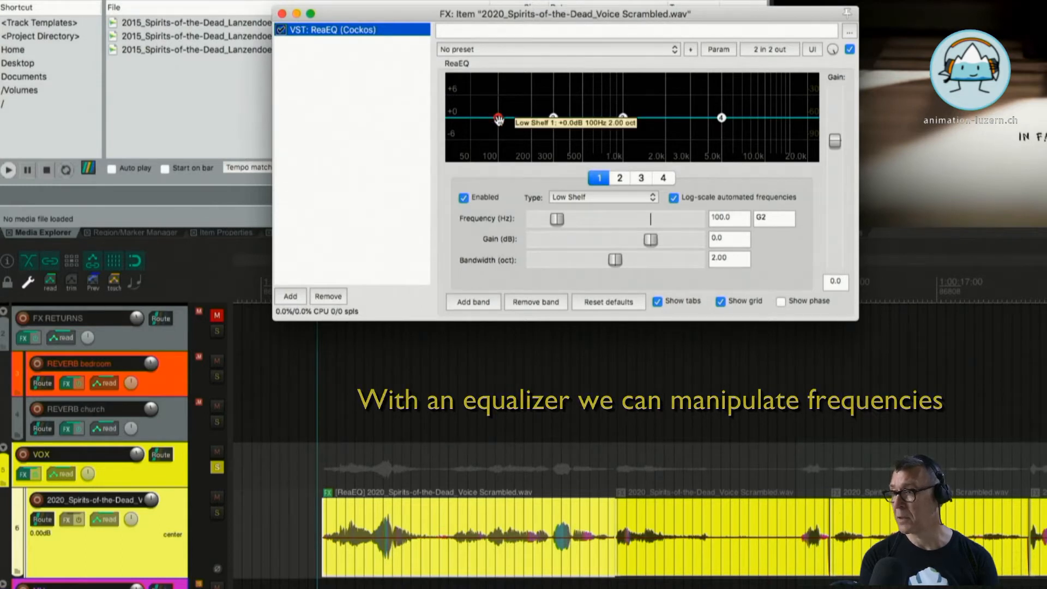
{"action": "left_click", "coordinate": [651, 198]}
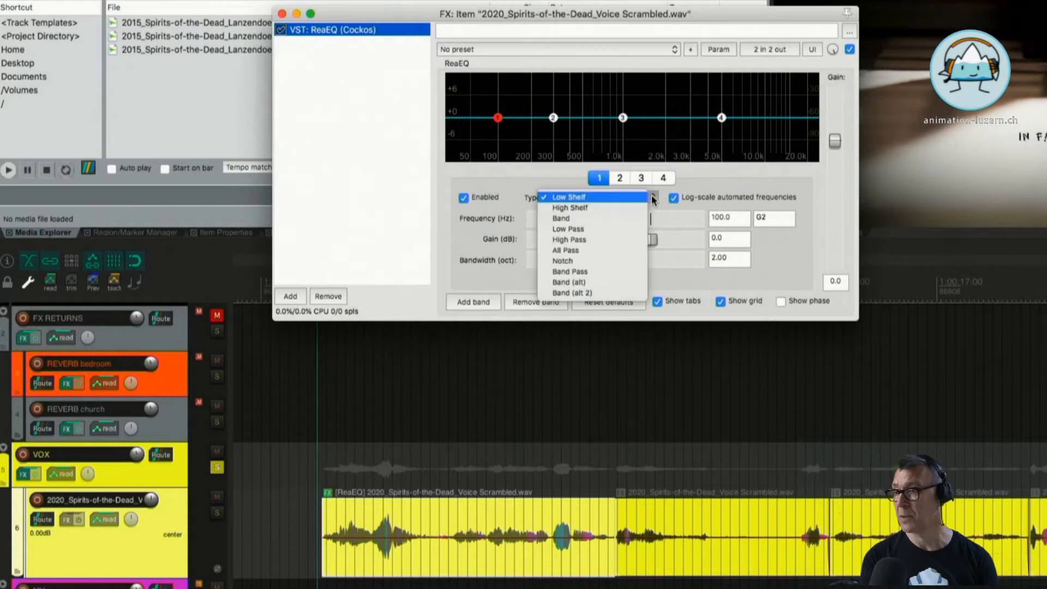
{"action": "left_click", "coordinate": [566, 239]}
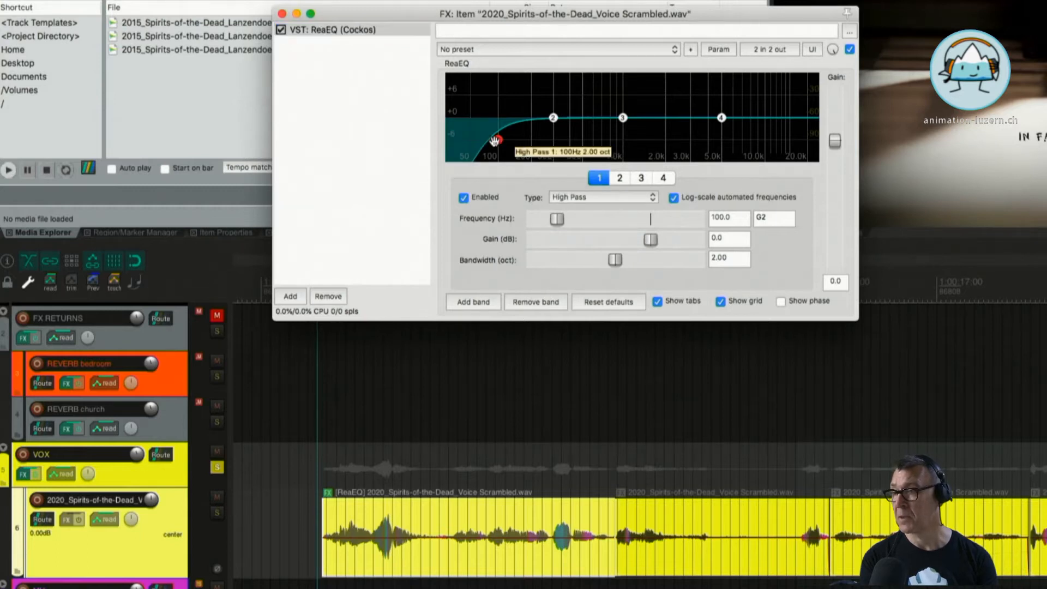
{"action": "left_click_drag", "start_coordinate": [495, 141], "coordinate": [536, 140]}
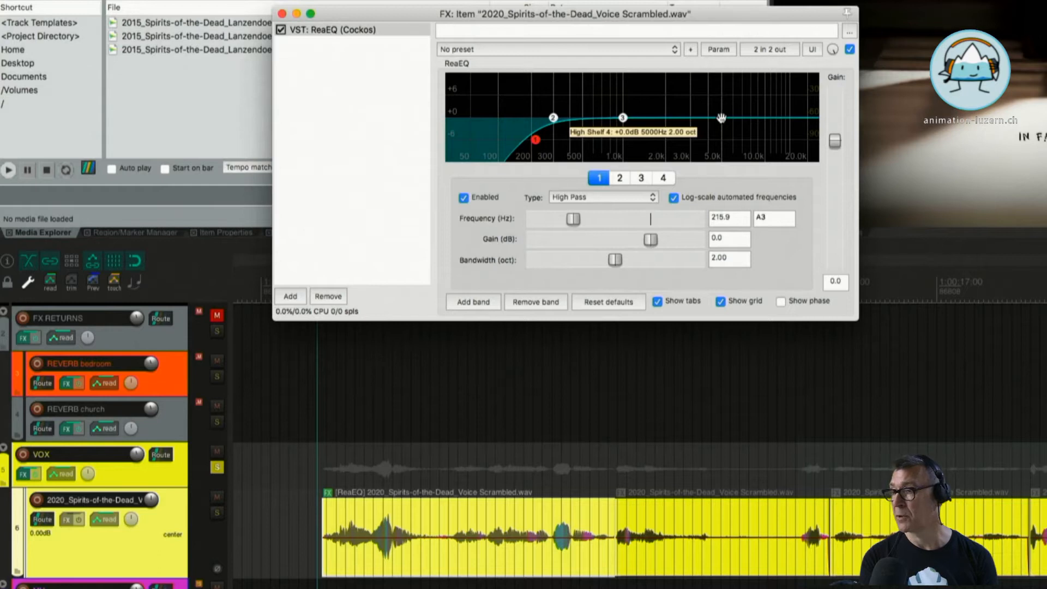
Change ReaEQ band 4 to a Low Pass filter and lower its frequency to about 2207 Hz.
{"action": "left_click", "coordinate": [721, 118]}
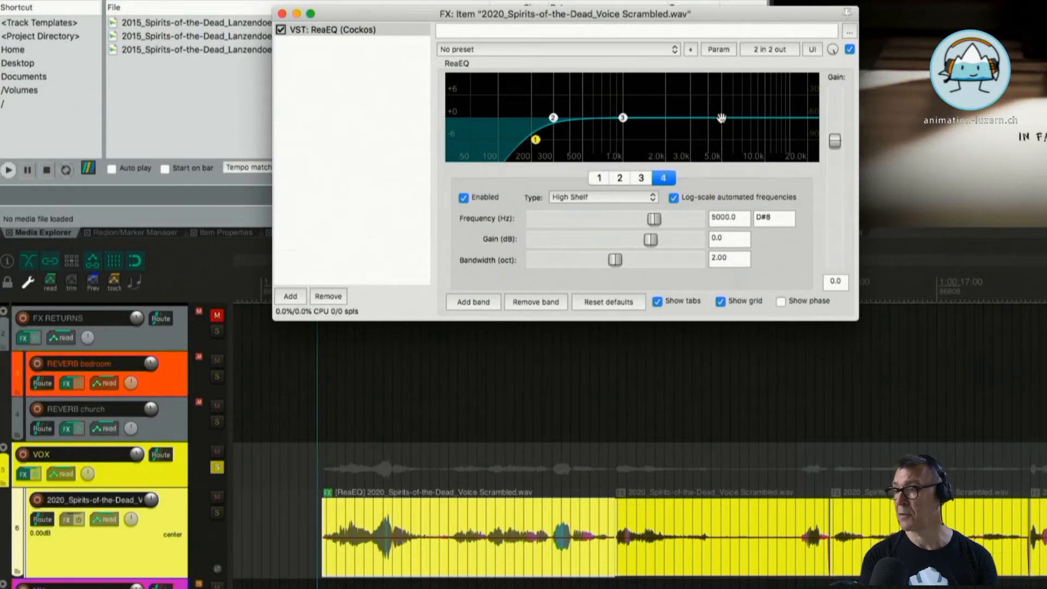
{"action": "left_click", "coordinate": [651, 198]}
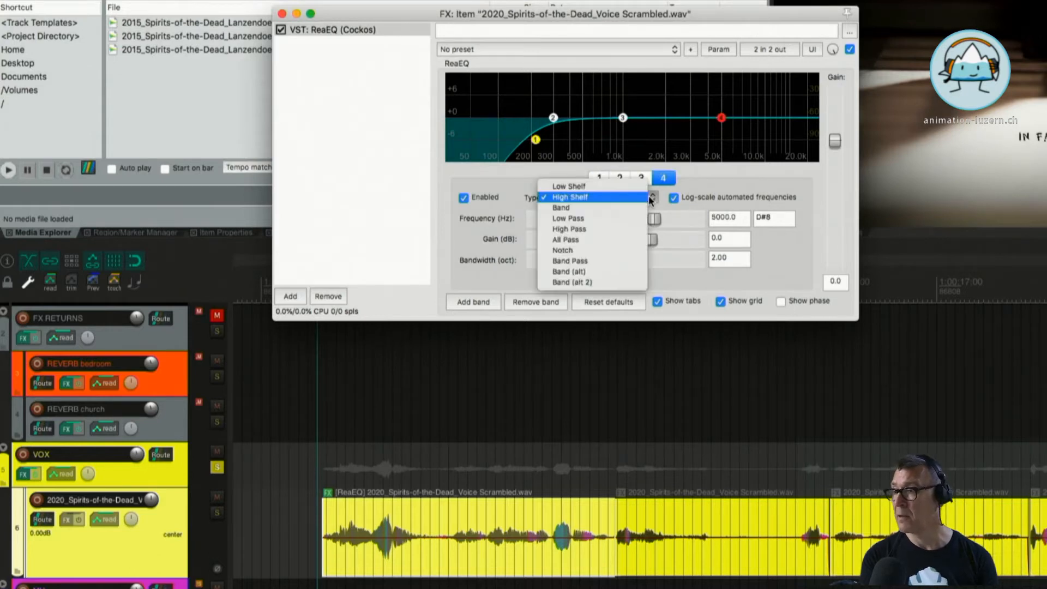
{"action": "left_click", "coordinate": [579, 219]}
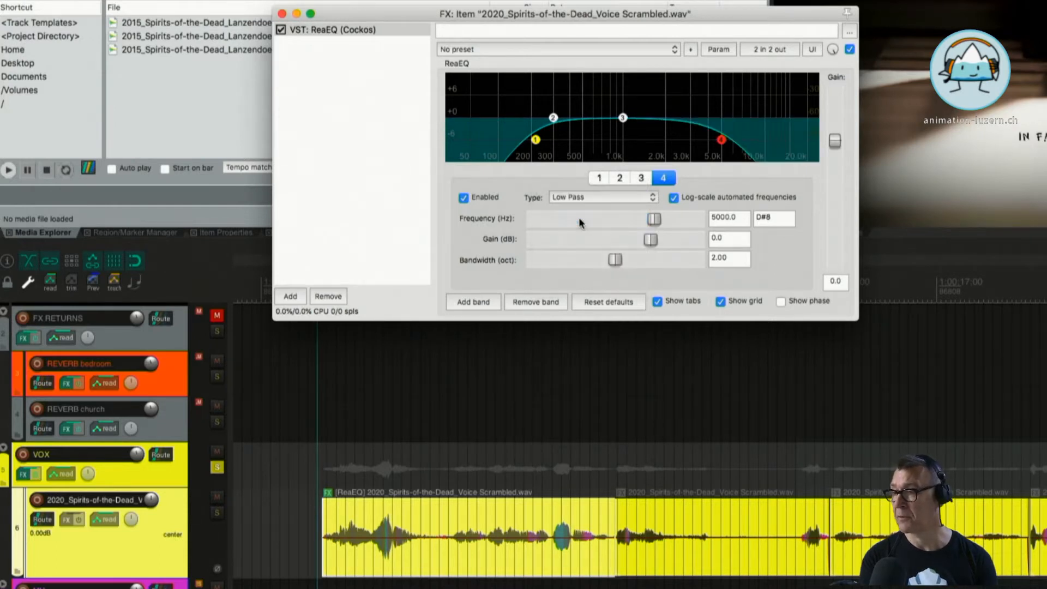
{"action": "left_click_drag", "start_coordinate": [721, 142], "coordinate": [670, 139]}
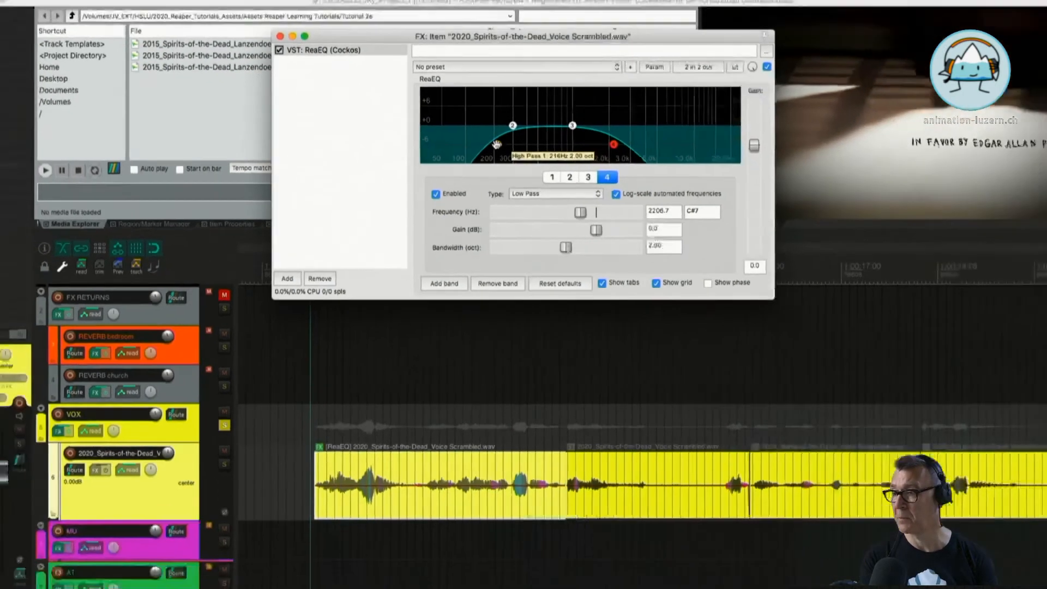
Raise the high-pass frequency of band 1 to about 485 Hz and play the filtered voice item from its start.
{"action": "left_click_drag", "start_coordinate": [535, 139], "coordinate": [579, 143]}
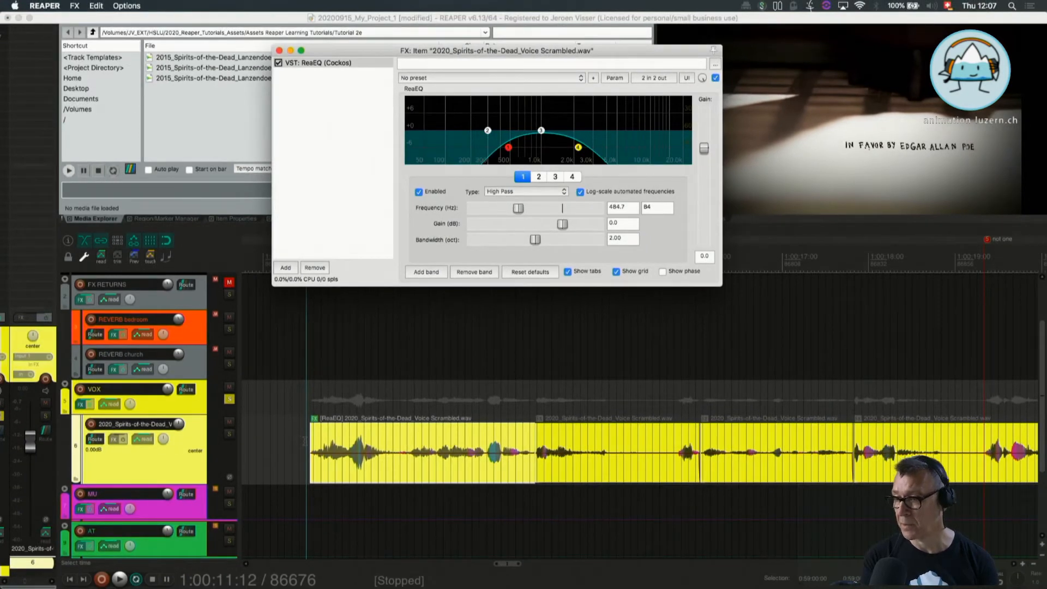
{"action": "left_click", "coordinate": [303, 440]}
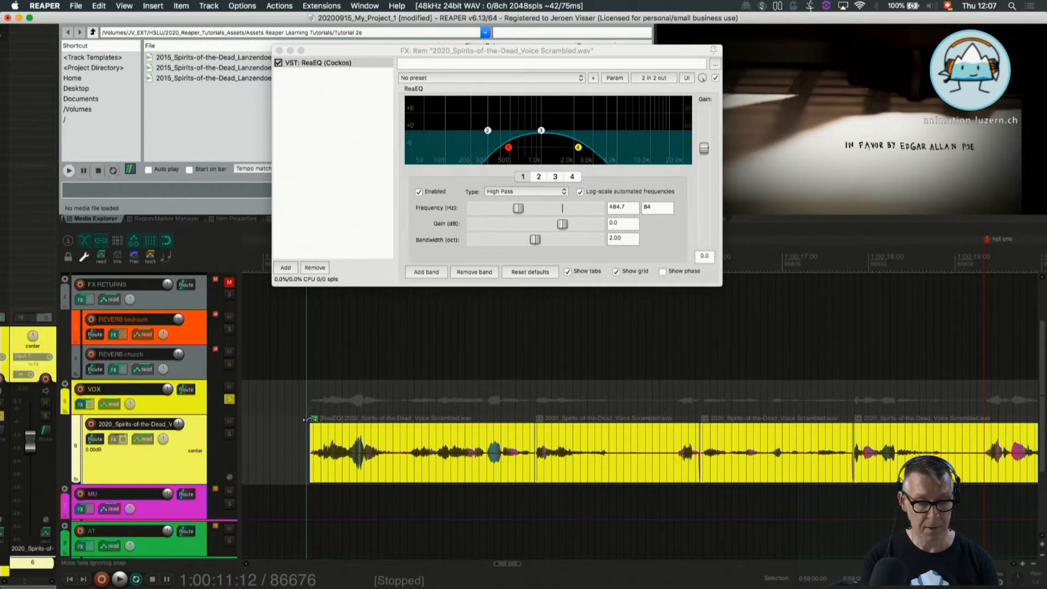
{"action": "key", "text": "space"}
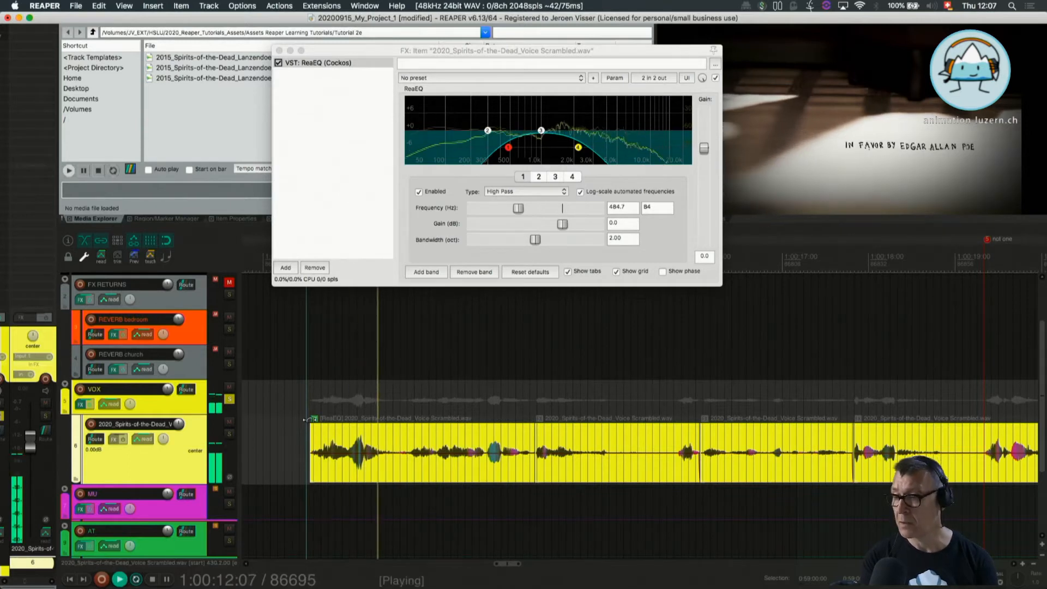
{"action": "key", "text": "space"}
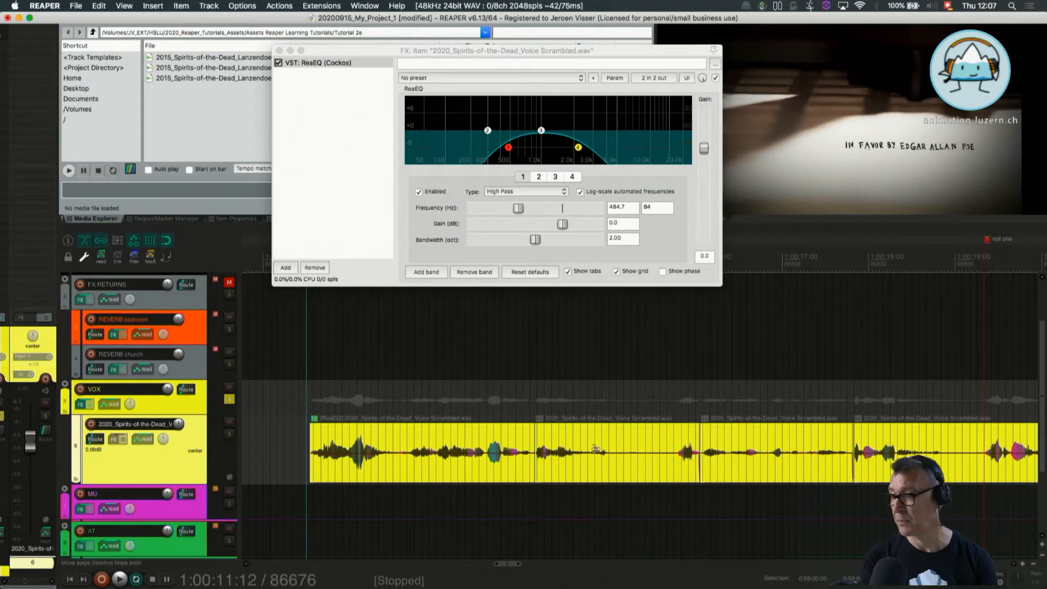
Mute the three voice items following the equalized one and return the edit cursor to just before the first item.
{"action": "left_click", "coordinate": [630, 440]}
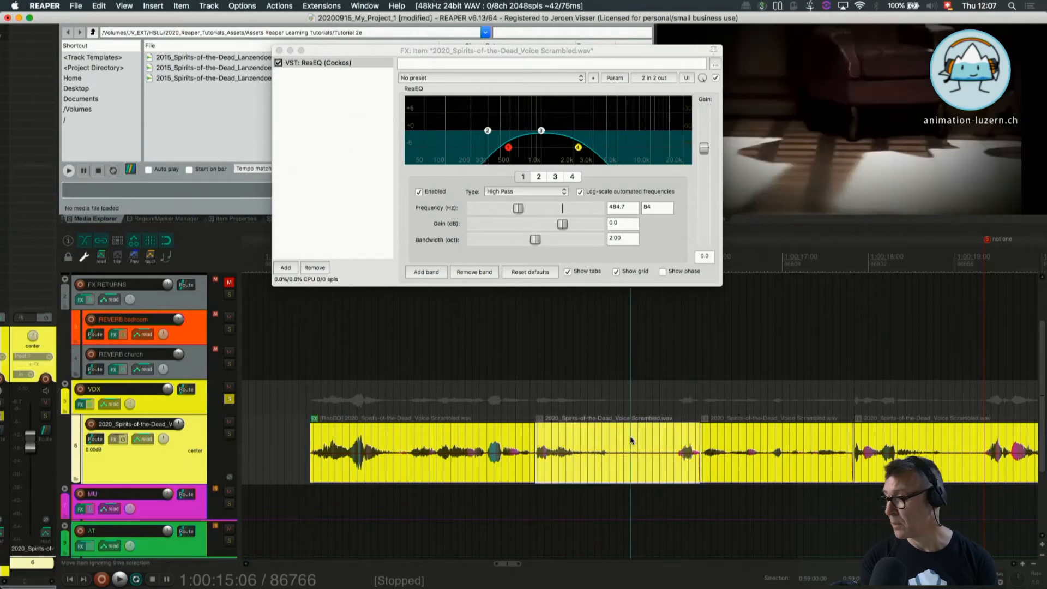
{"action": "left_click", "coordinate": [930, 446], "text": "shift"}
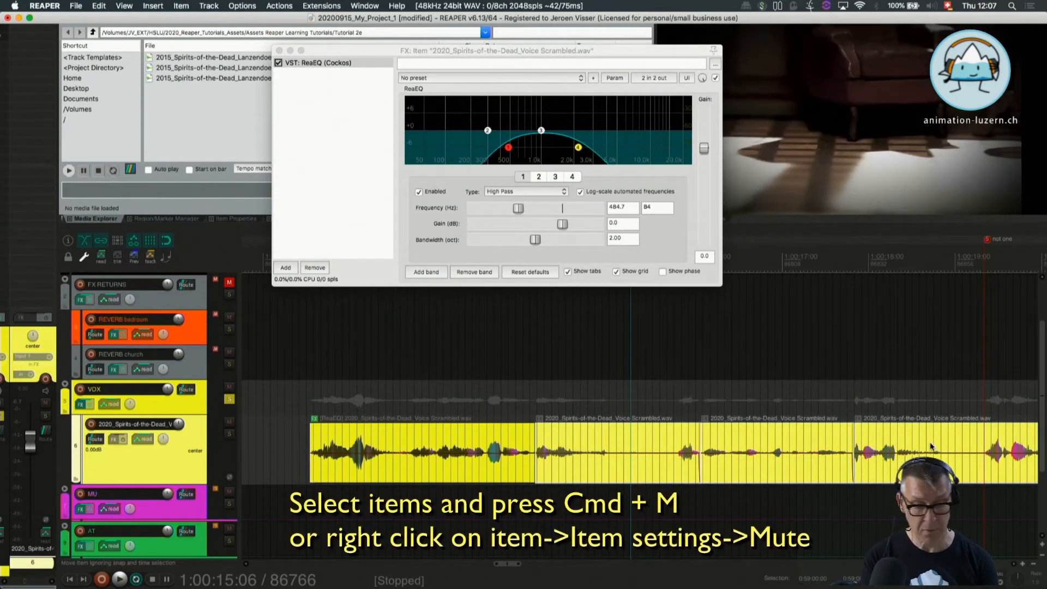
{"action": "key", "text": "super+m"}
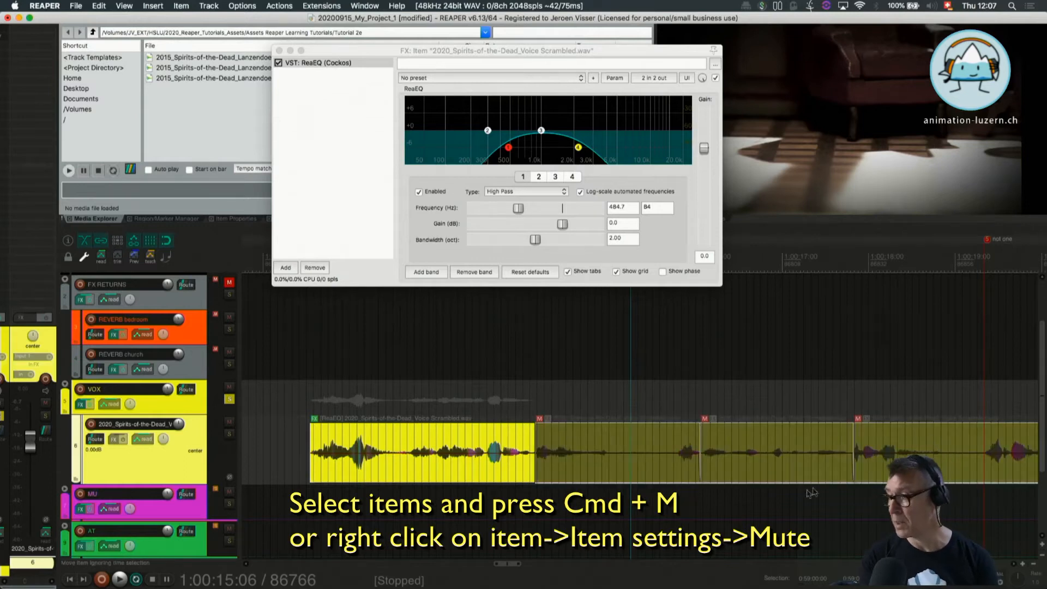
{"action": "left_click", "coordinate": [303, 442]}
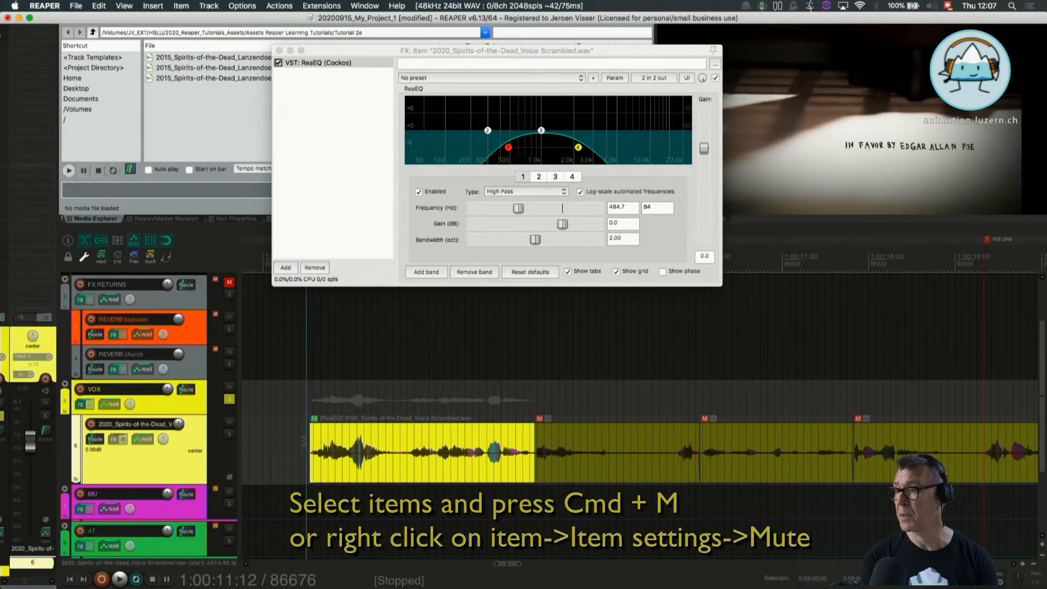
{"action": "mouse_move", "coordinate": [508, 147]}
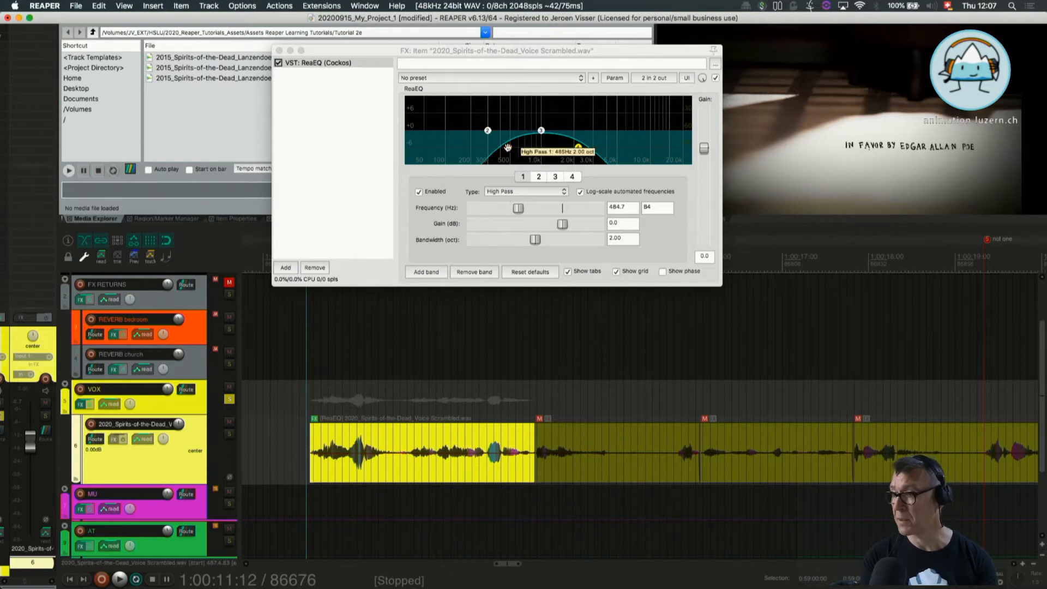
Play the first voice item while sweeping the high-pass frequency of band 1, leaving it at about 364 Hz.
{"action": "key", "text": "space"}
{"action": "mouse_move", "coordinate": [508, 147]}
{"action": "left_mouse_down"}
{"action": "mouse_move", "coordinate": [462, 144]}
{"action": "mouse_move", "coordinate": [495, 147]}
{"action": "left_mouse_up"}
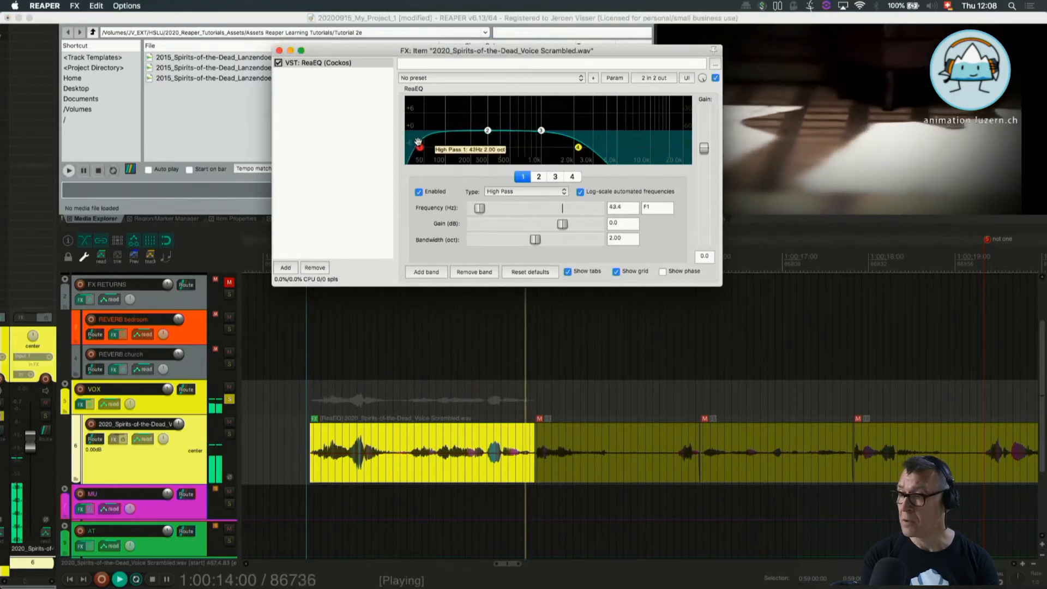
{"action": "key", "text": "space"}
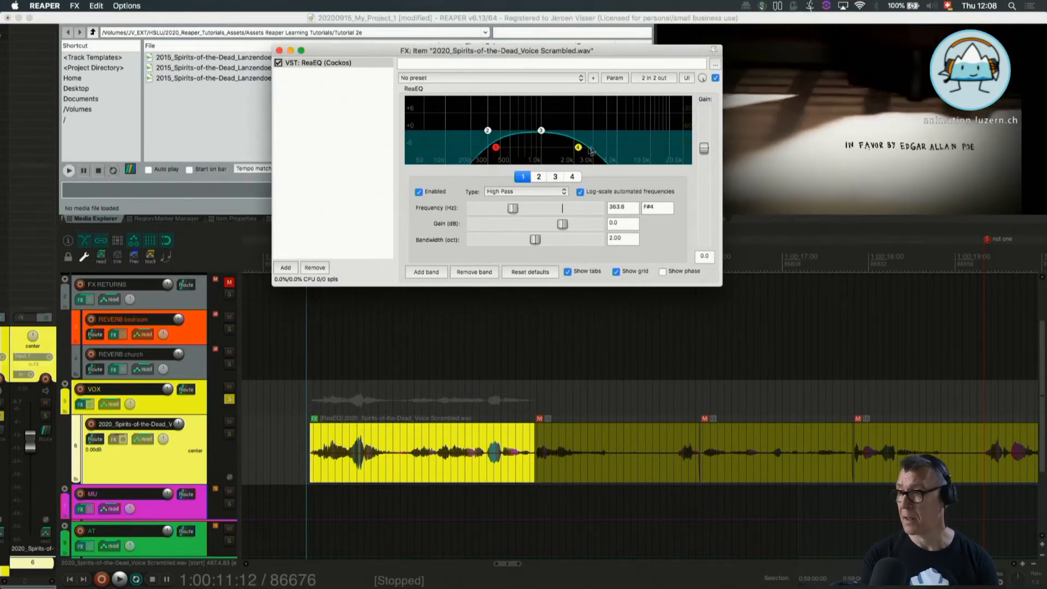
Open up both filters by lowering the band 1 high-pass to about 21 Hz and raising the band 4 low-pass to 24000 Hz.
{"action": "mouse_move", "coordinate": [578, 148]}
{"action": "left_click_drag", "start_coordinate": [495, 147], "coordinate": [393, 141]}
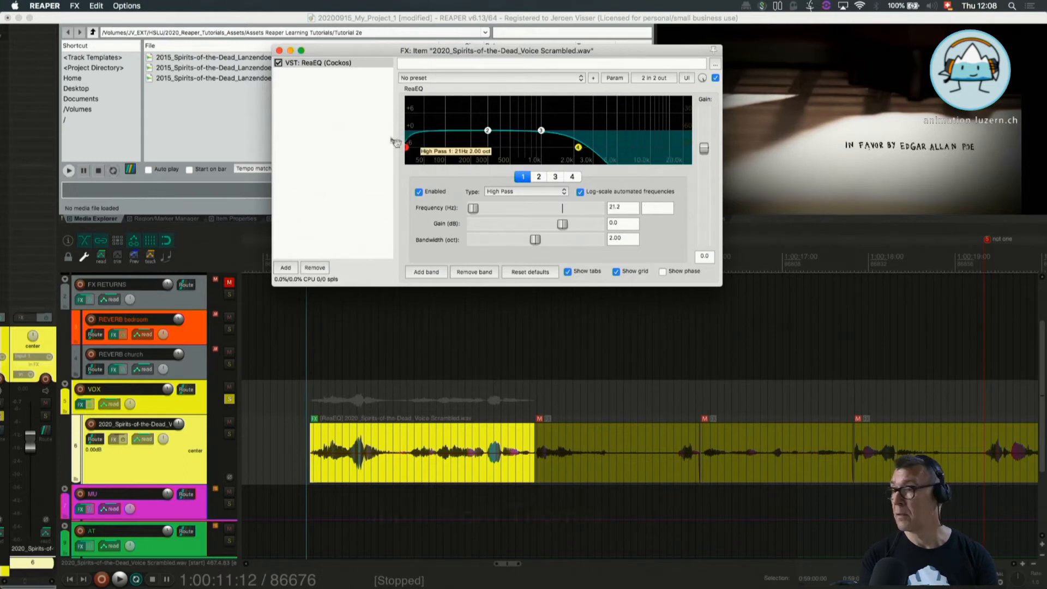
{"action": "left_click_drag", "start_coordinate": [576, 146], "coordinate": [690, 147]}
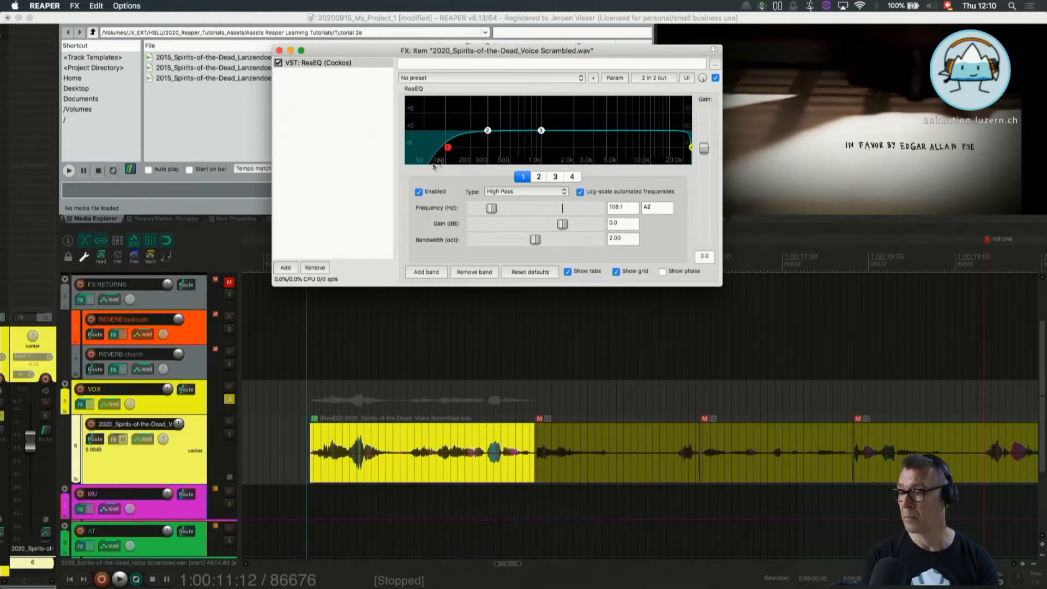
Set the time selection to the first voice item and loop it while sweeping the high-pass frequency up and back down to 20 Hz.
{"action": "double_click", "coordinate": [411, 466], "text": "shift"}
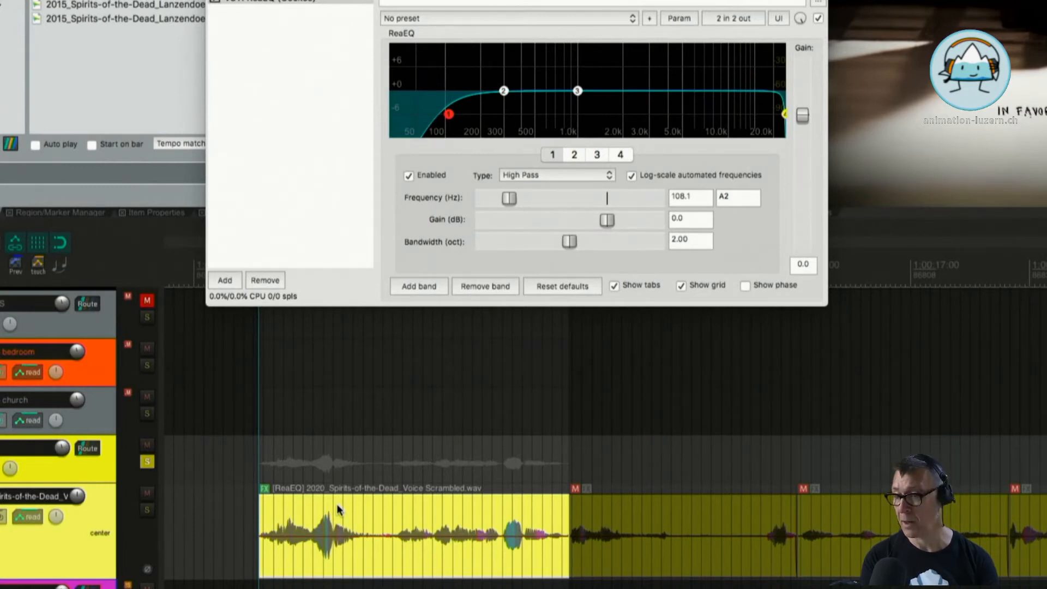
{"action": "key", "text": "space"}
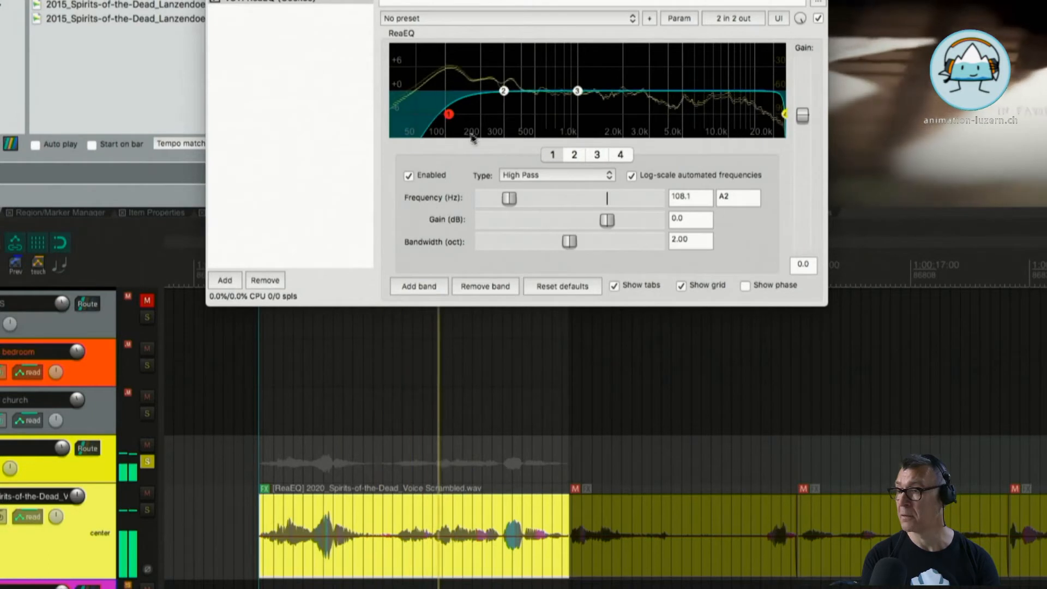
{"action": "left_click_drag", "start_coordinate": [449, 113], "coordinate": [678, 120]}
{"action": "left_click_drag", "start_coordinate": [678, 120], "coordinate": [412, 101]}
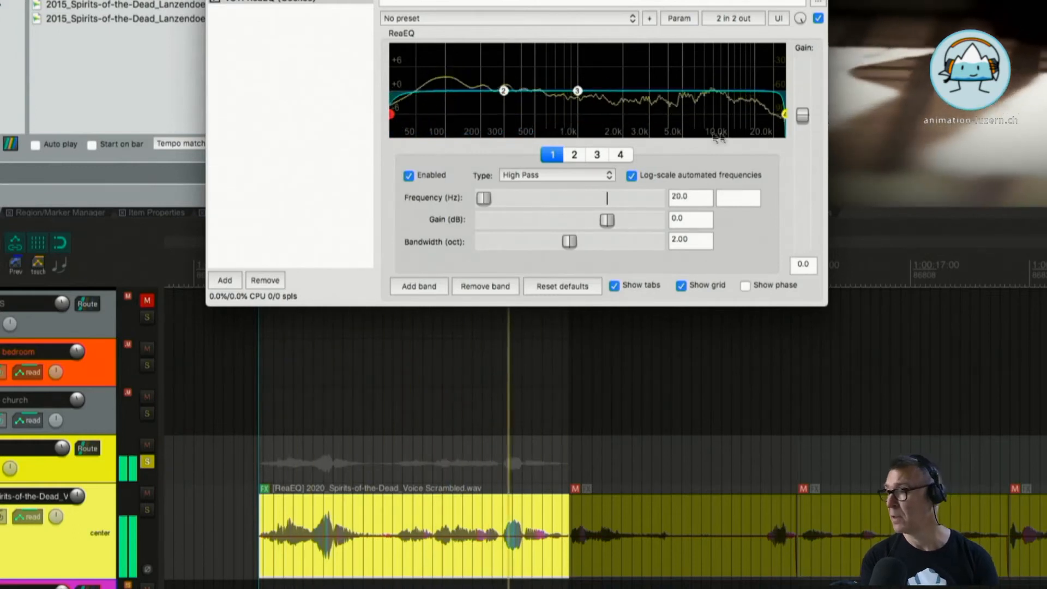
Narrow the audible band during playback by raising the high-pass to about 162 Hz and lowering the low-pass to about 360 Hz.
{"action": "left_click", "coordinate": [783, 113]}
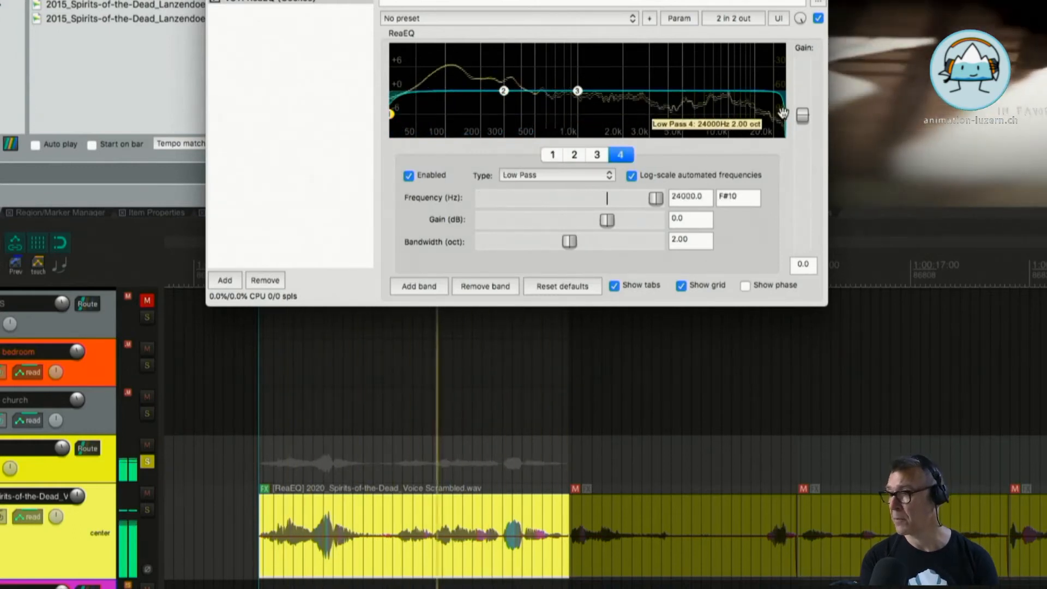
{"action": "left_click_drag", "start_coordinate": [782, 113], "coordinate": [550, 125]}
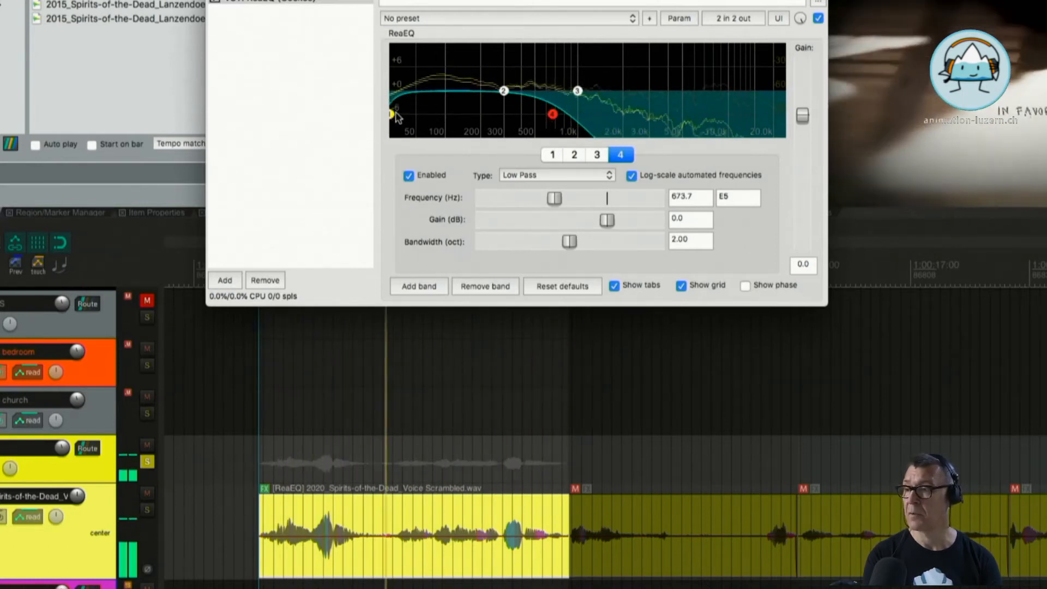
{"action": "left_click_drag", "start_coordinate": [391, 114], "coordinate": [476, 124]}
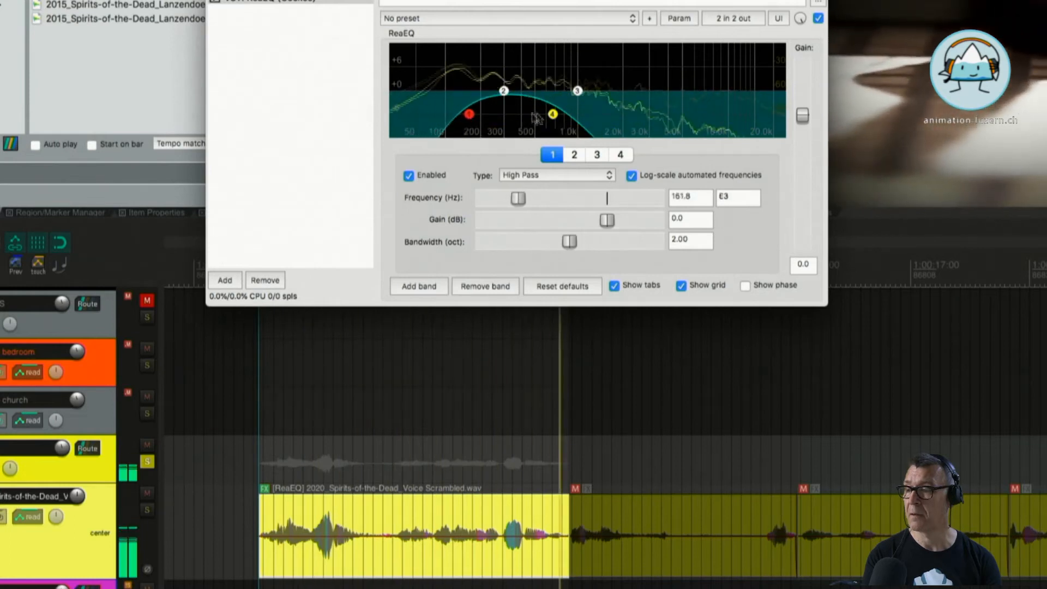
{"action": "left_click_drag", "start_coordinate": [552, 114], "coordinate": [515, 115]}
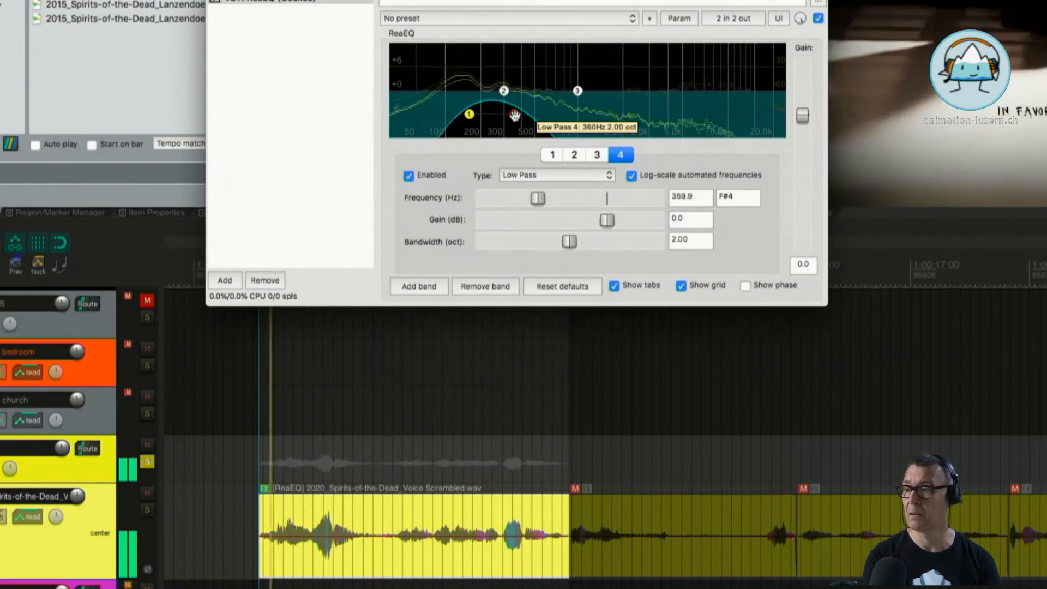
Raise the low-pass frequency to about 20393 Hz and lower the high-pass frequency to about 22 Hz.
{"action": "left_click_drag", "start_coordinate": [515, 115], "coordinate": [774, 114]}
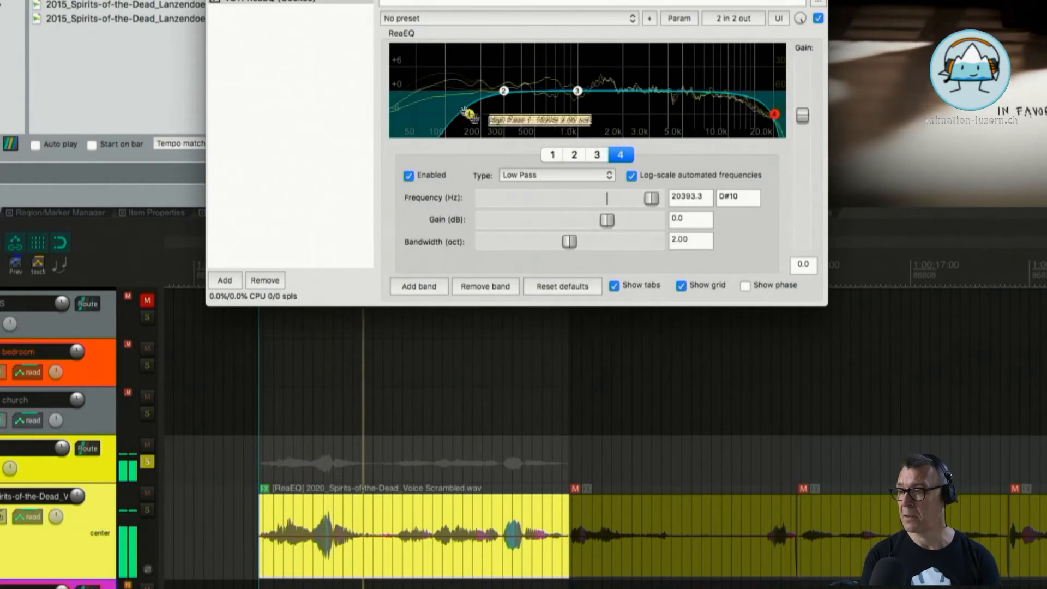
{"action": "left_click_drag", "start_coordinate": [468, 114], "coordinate": [391, 112]}
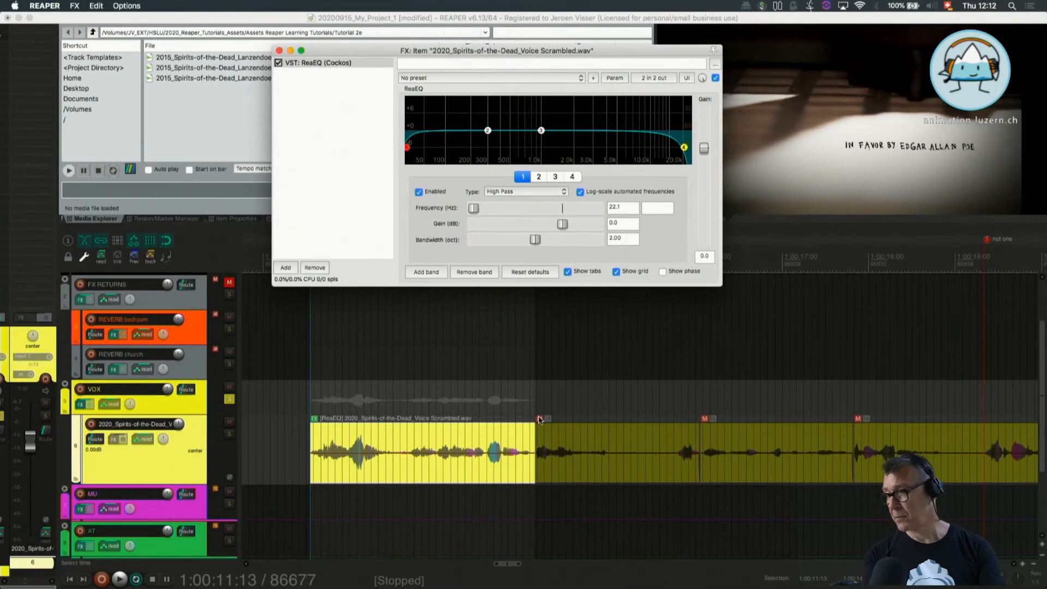
Unmute the three voice items following the equalized one.
{"action": "left_click", "coordinate": [540, 419]}
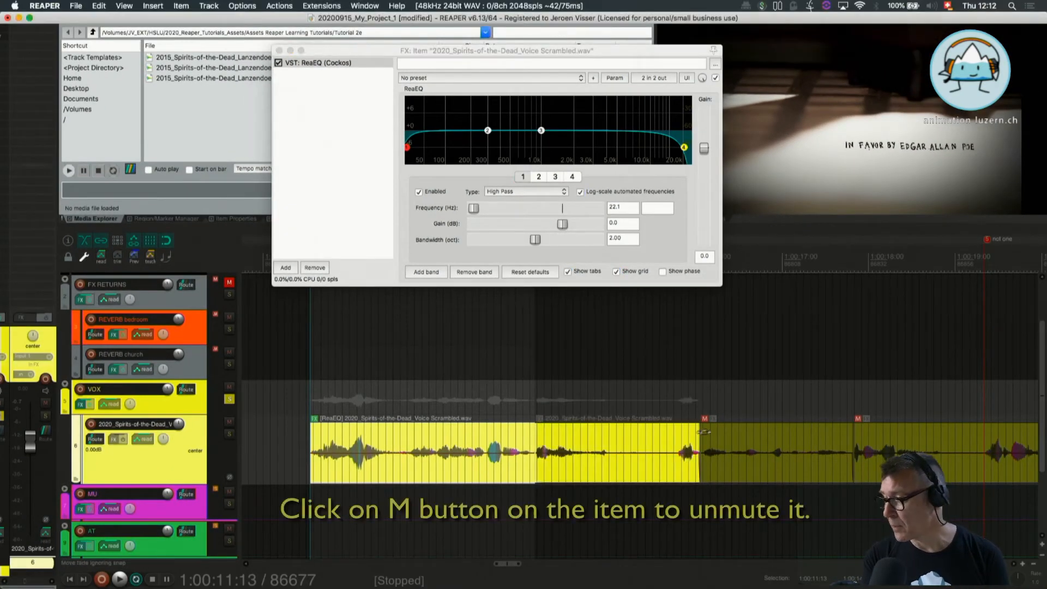
{"action": "left_click", "coordinate": [704, 418]}
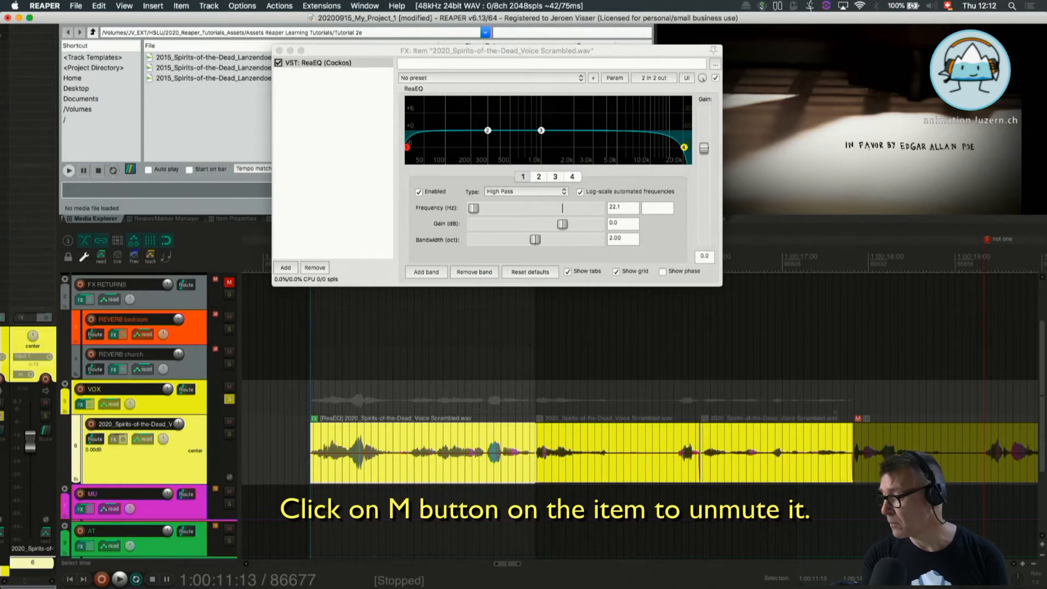
{"action": "left_click", "coordinate": [856, 418]}
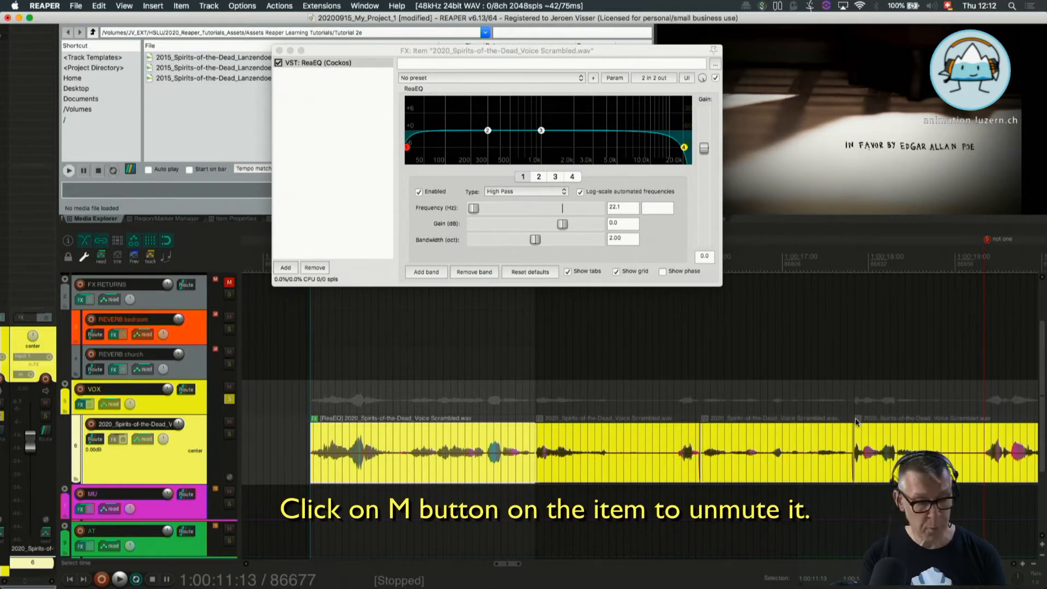
Select the four consecutive voice items, starting with the equalized one, and glue them into a single item.
{"action": "scroll", "coordinate": [855, 421], "scroll_direction": "right", "scroll_amount": 2}
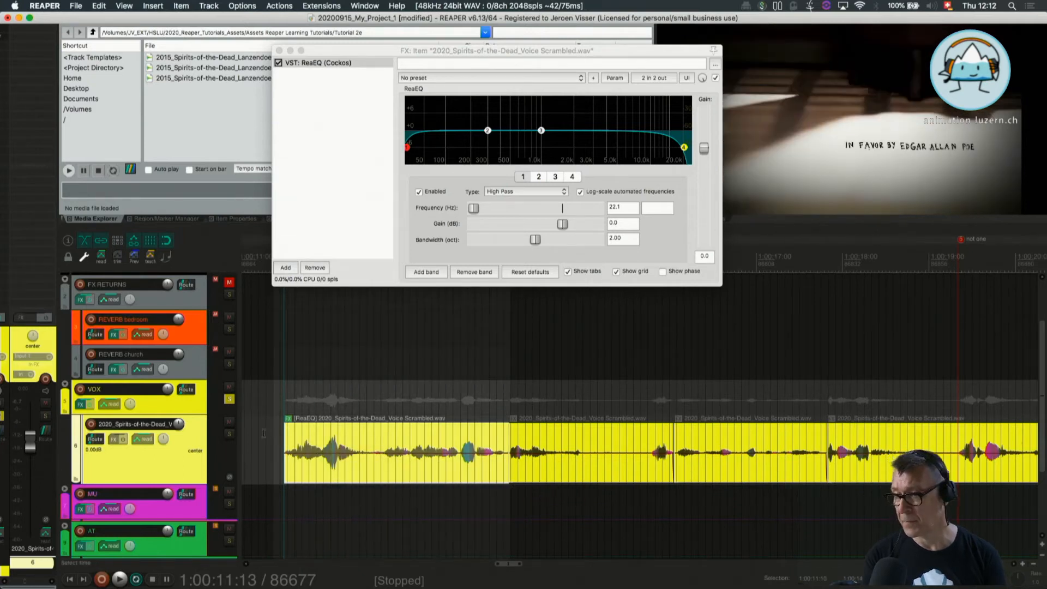
{"action": "left_click_drag", "start_coordinate": [272, 442], "coordinate": [834, 463]}
{"action": "scroll", "coordinate": [834, 458], "scroll_direction": "up", "scroll_amount": 3}
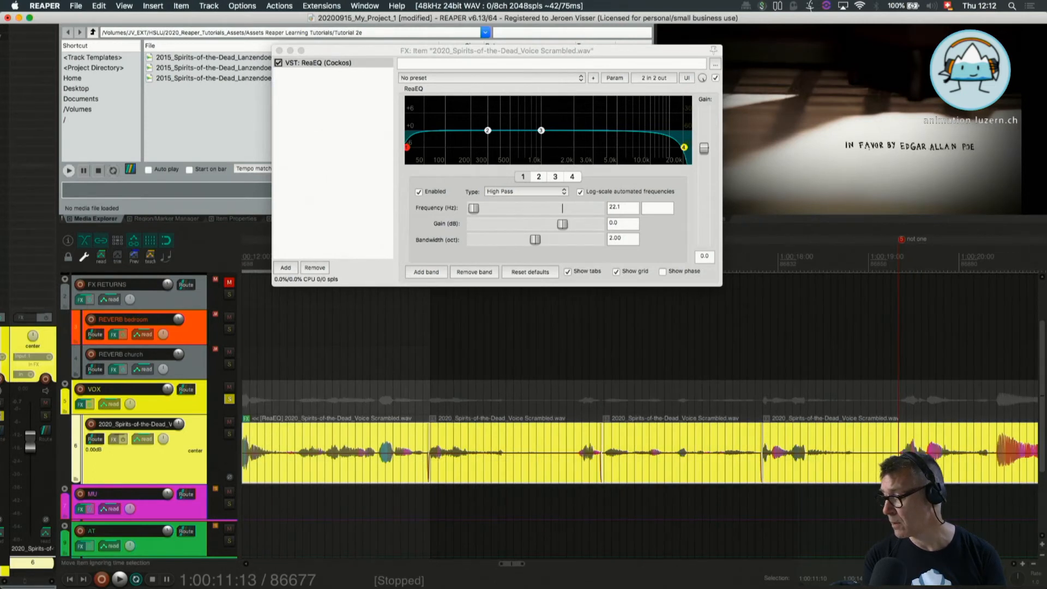
{"action": "scroll", "coordinate": [834, 458], "scroll_direction": "down", "scroll_amount": 2}
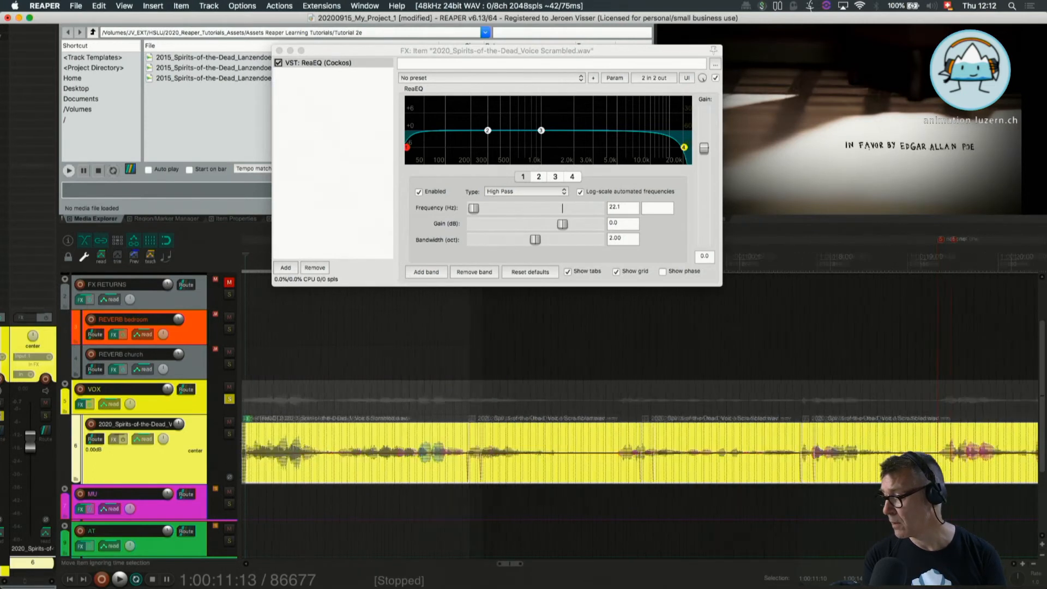
{"action": "right_click", "coordinate": [569, 431]}
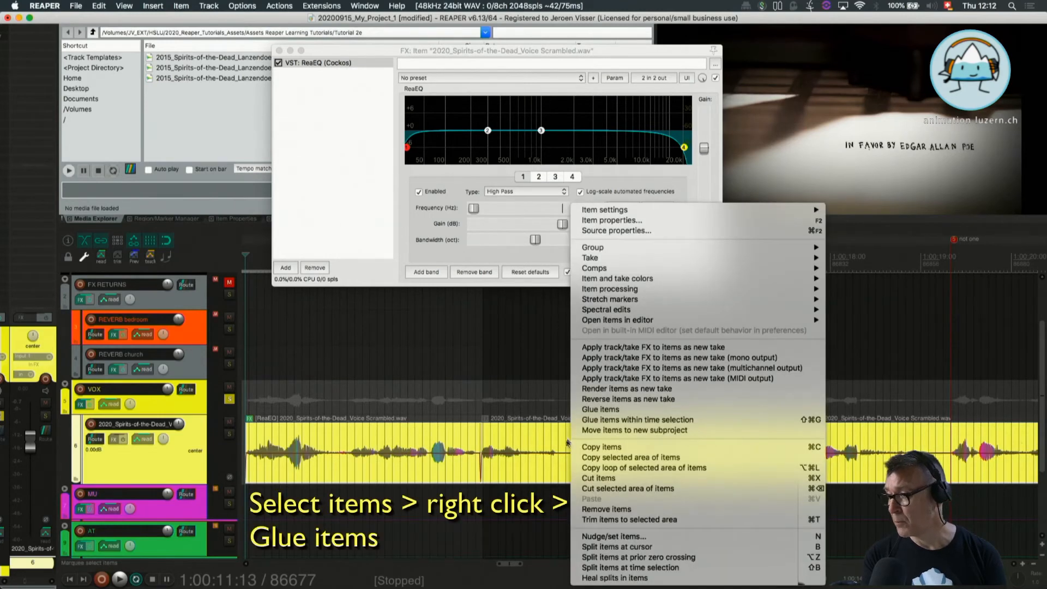
{"action": "left_click", "coordinate": [588, 413]}
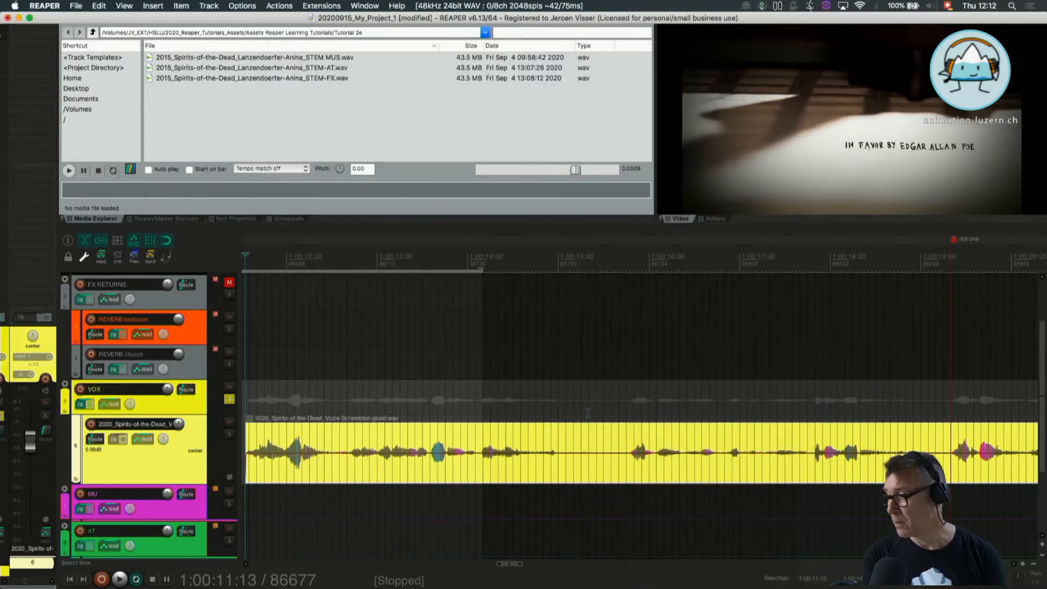
Undo the gluing of the voice items and redo it from the edit history.
{"action": "scroll", "coordinate": [590, 435], "scroll_direction": "down", "scroll_amount": 2}
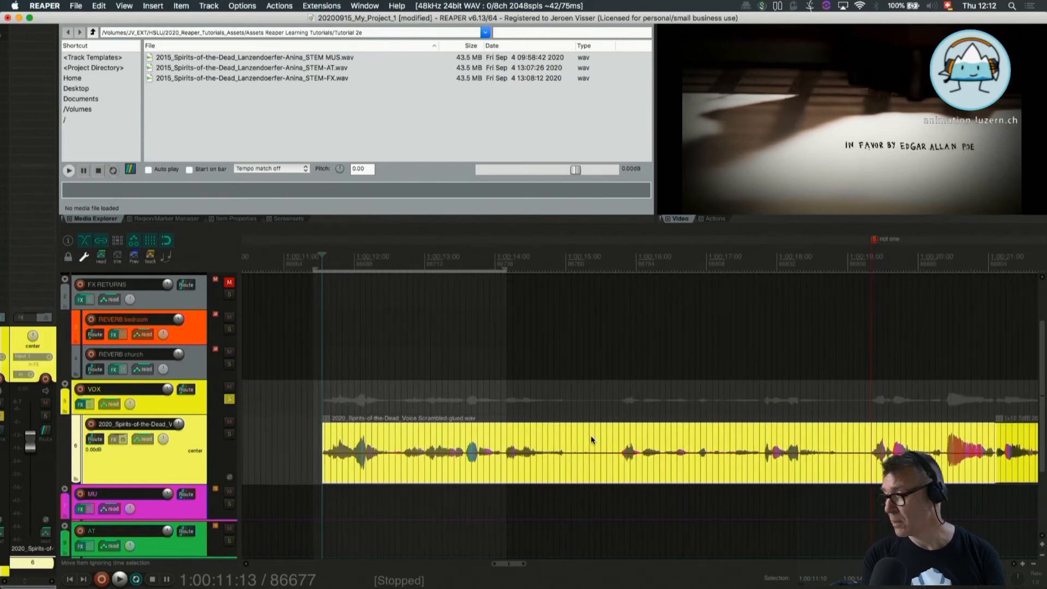
{"action": "left_click", "coordinate": [703, 455]}
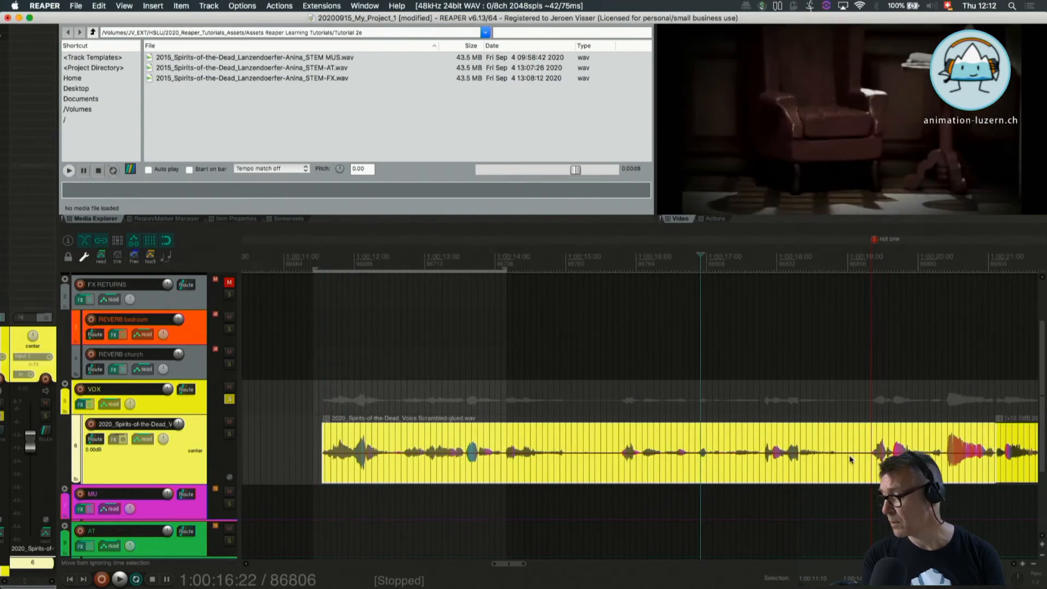
{"action": "left_click", "coordinate": [864, 459]}
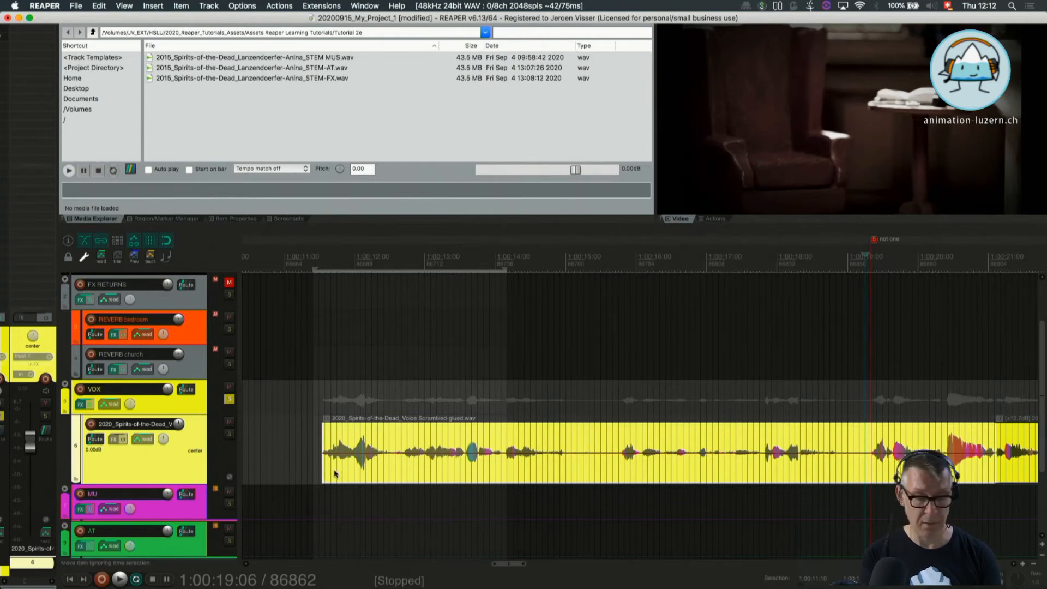
{"action": "key", "text": "super+z"}
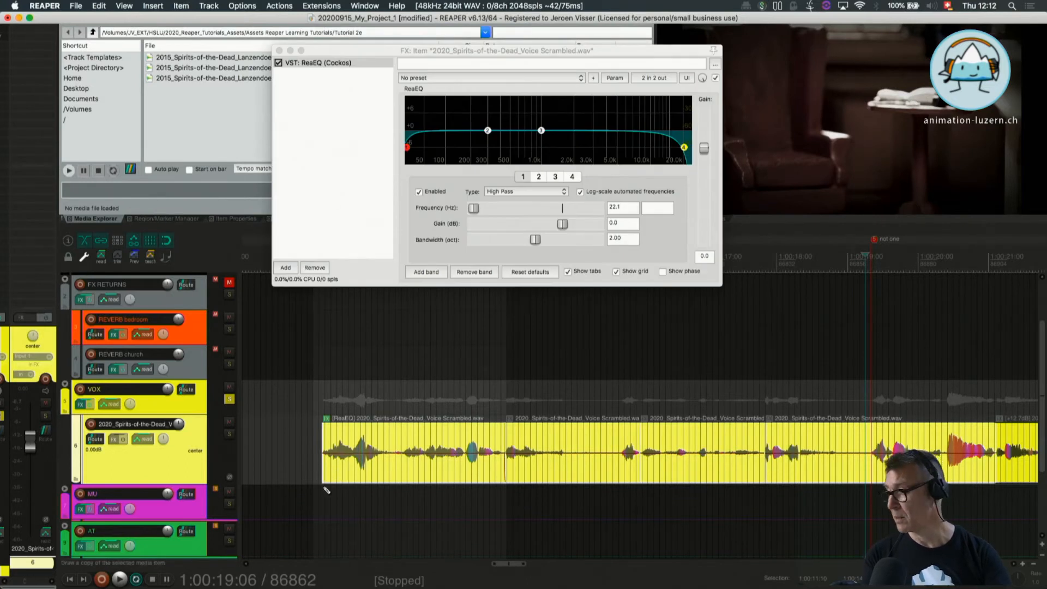
{"action": "left_click", "coordinate": [99, 6]}
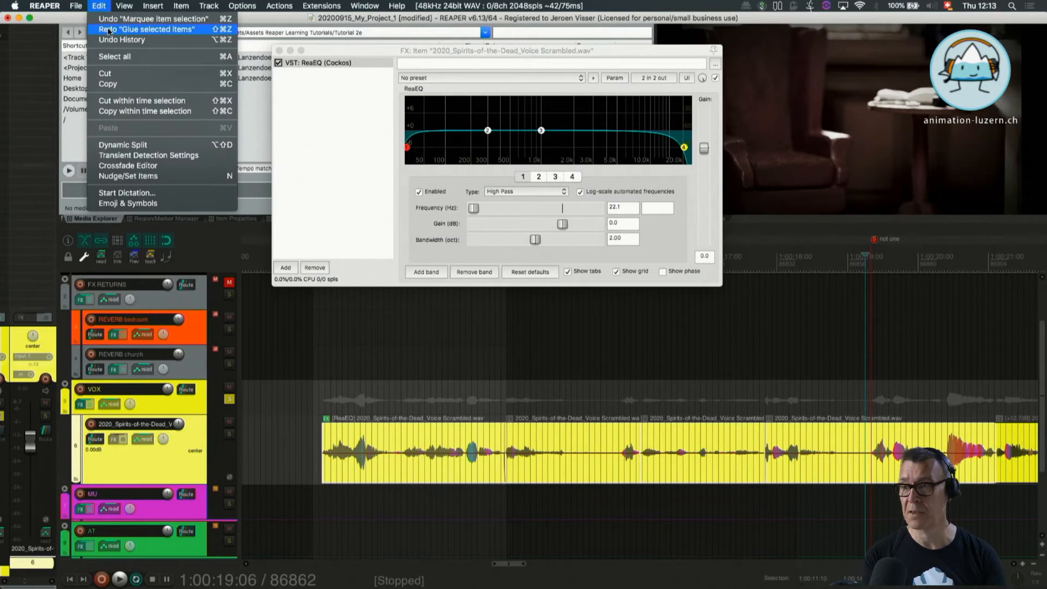
{"action": "mouse_move", "coordinate": [114, 4]}
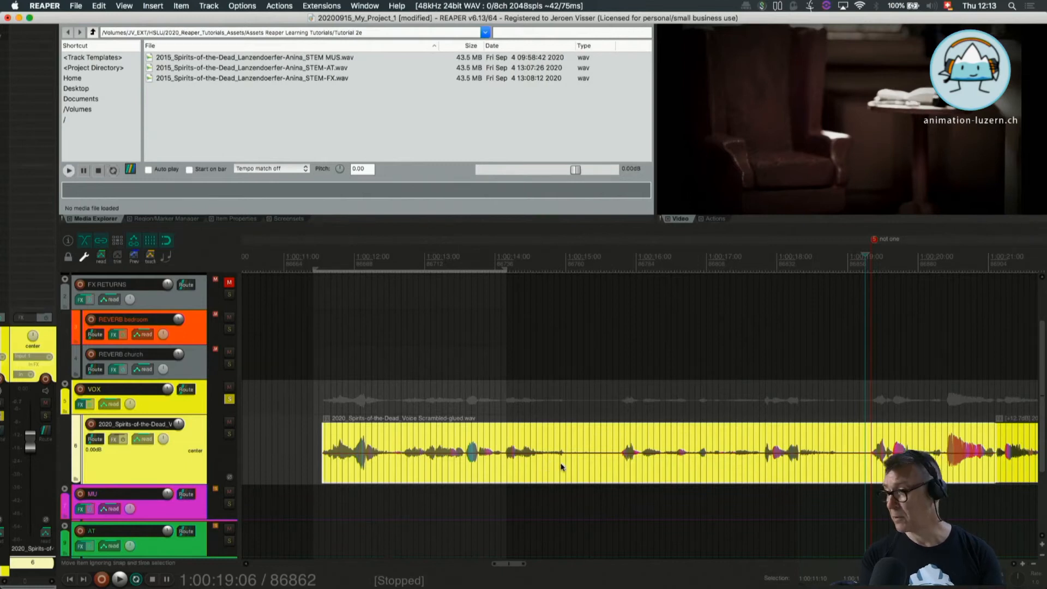
Set the time selection to the full glued voice item and play it from its start.
{"action": "double_click", "coordinate": [561, 468], "text": "shift"}
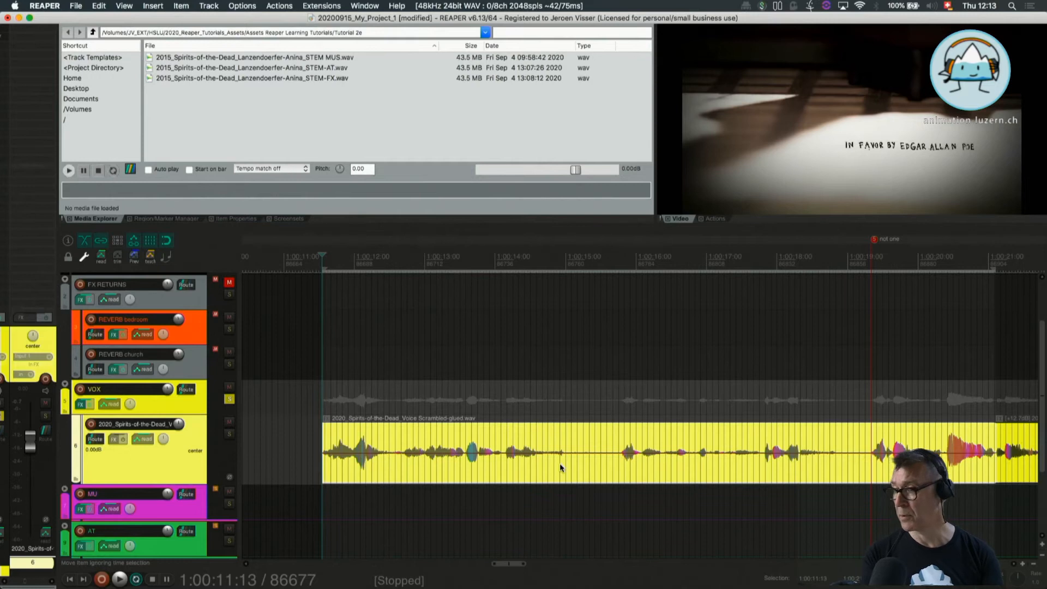
{"action": "key", "text": "space"}
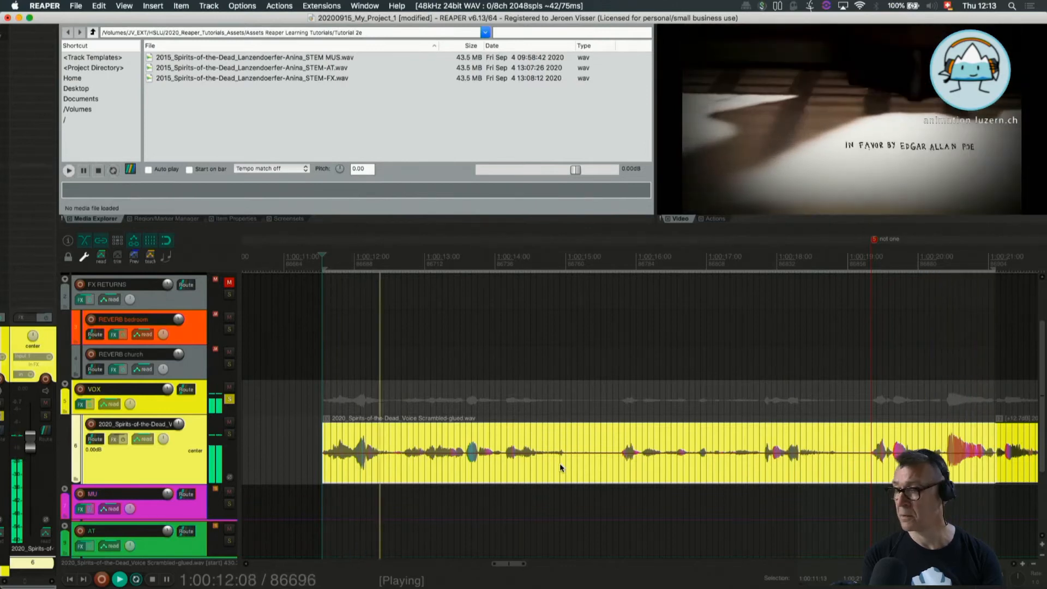
{"action": "key", "text": "space"}
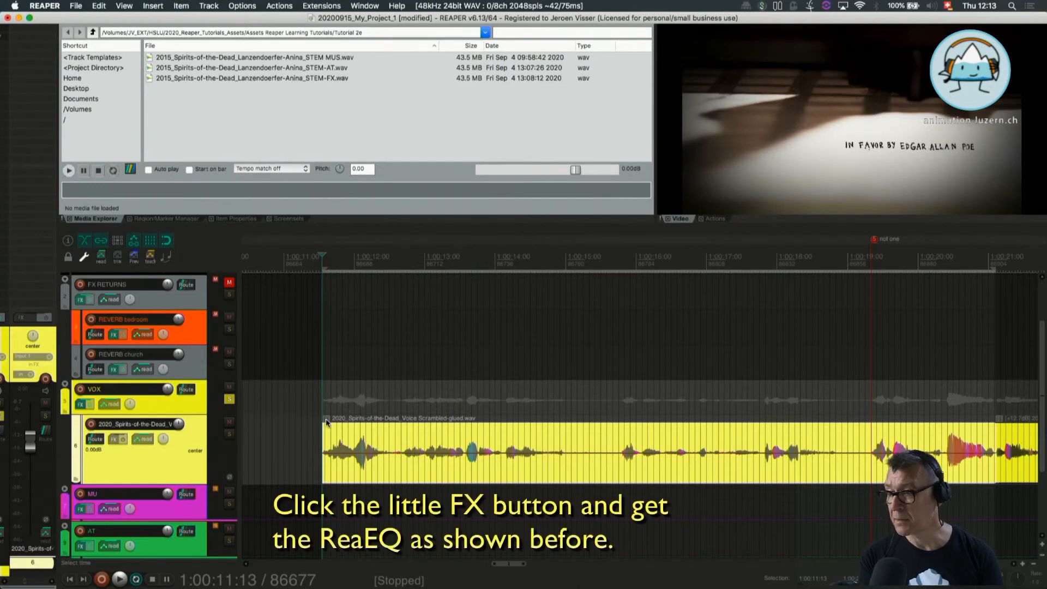
Add ReaEQ to the glued voice item and move its FX window clear of the start of the timeline.
{"action": "left_click", "coordinate": [326, 419]}
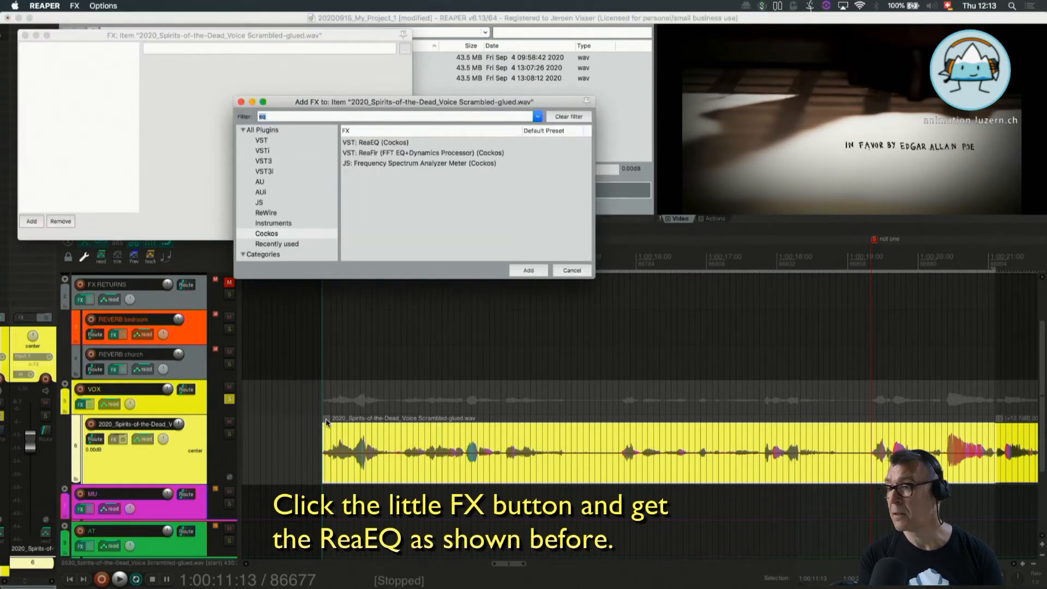
{"action": "double_click", "coordinate": [358, 143]}
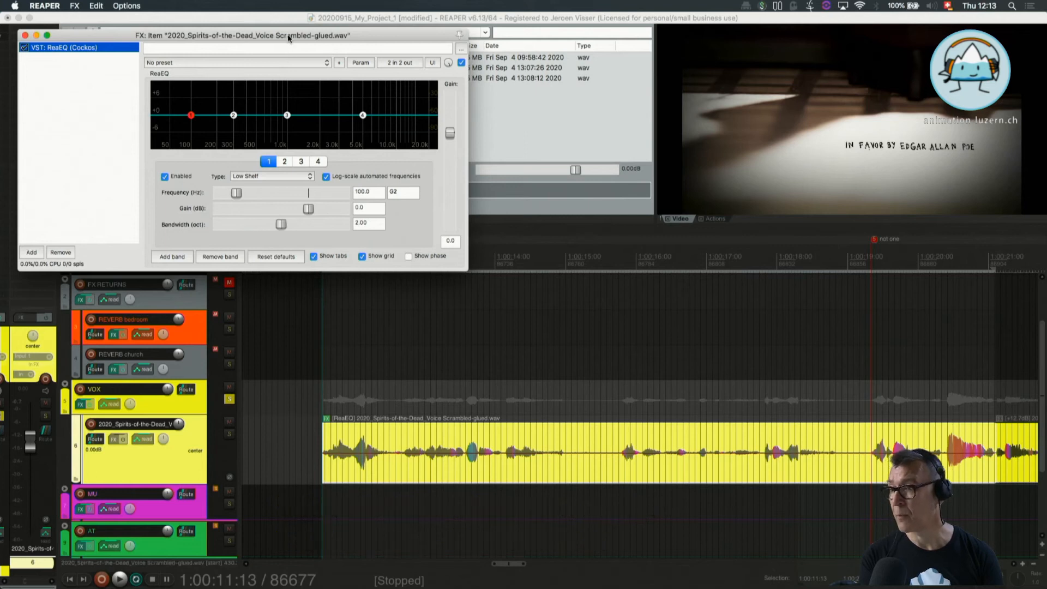
{"action": "left_click_drag", "start_coordinate": [288, 39], "coordinate": [702, 124]}
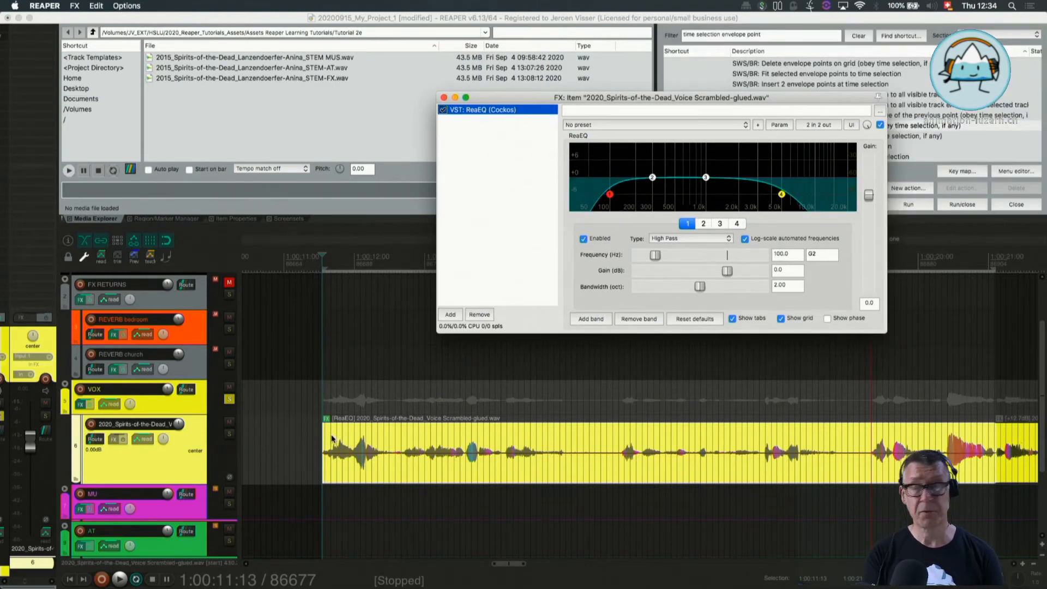
Activate the Freq-High Pass and Freq-Low Pass take envelopes of ReaEQ on the glued voice item.
{"action": "right_click", "coordinate": [383, 449]}
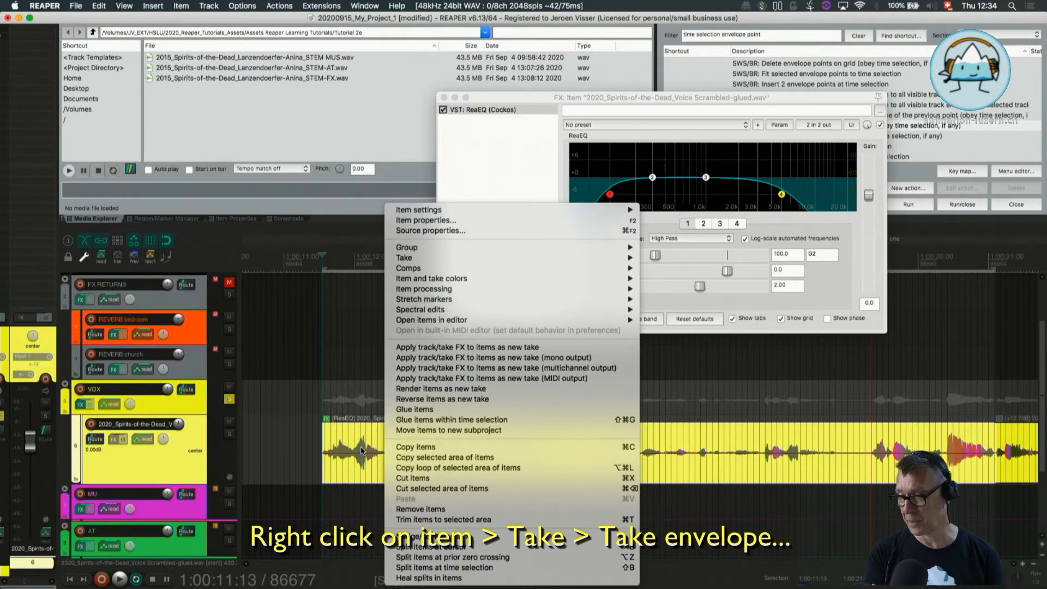
{"action": "mouse_move", "coordinate": [442, 260]}
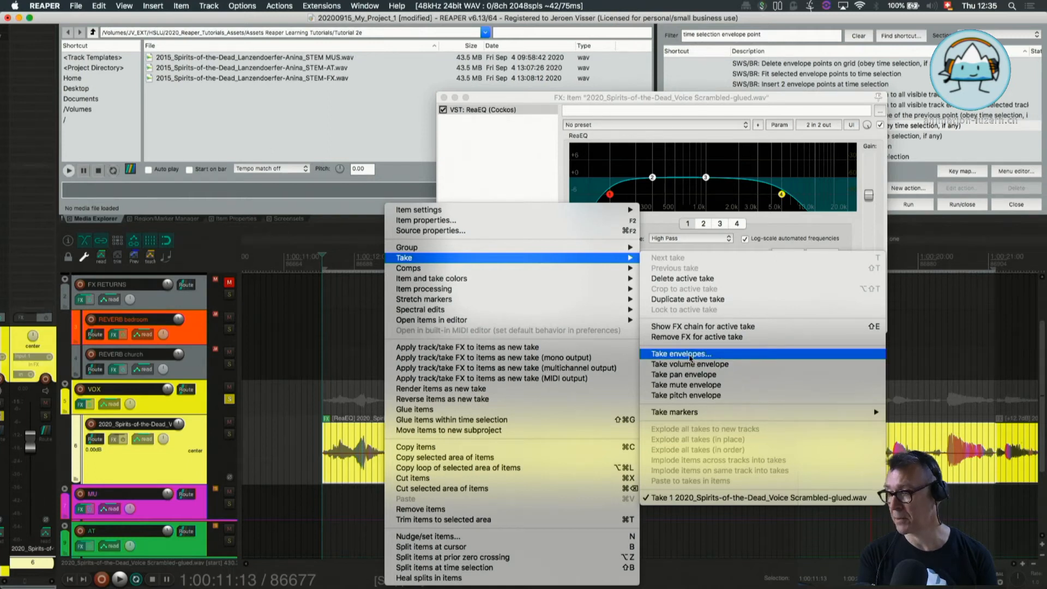
{"action": "left_click", "coordinate": [690, 356]}
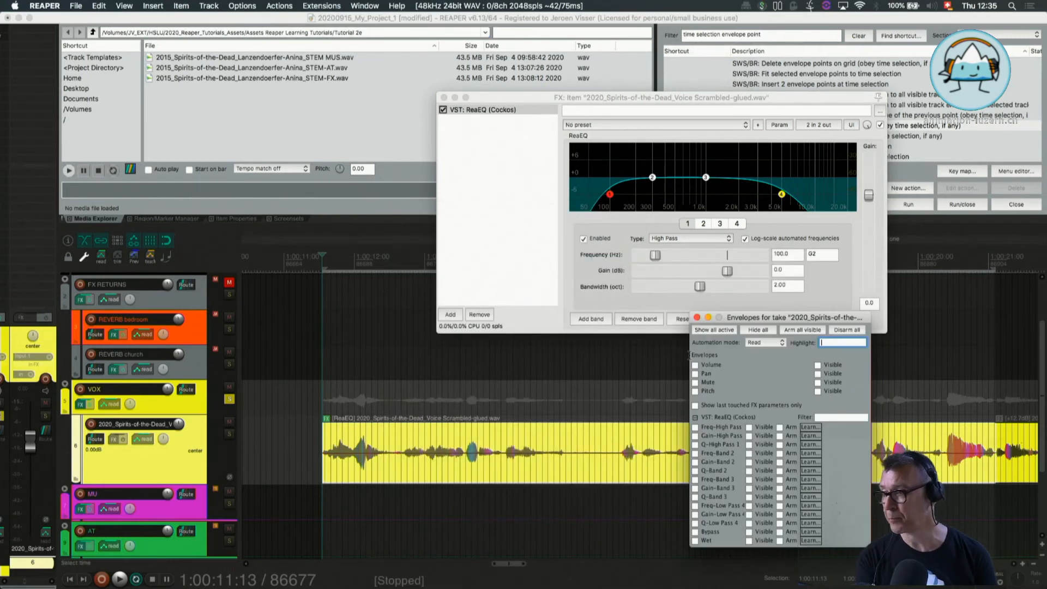
{"action": "left_click", "coordinate": [694, 428]}
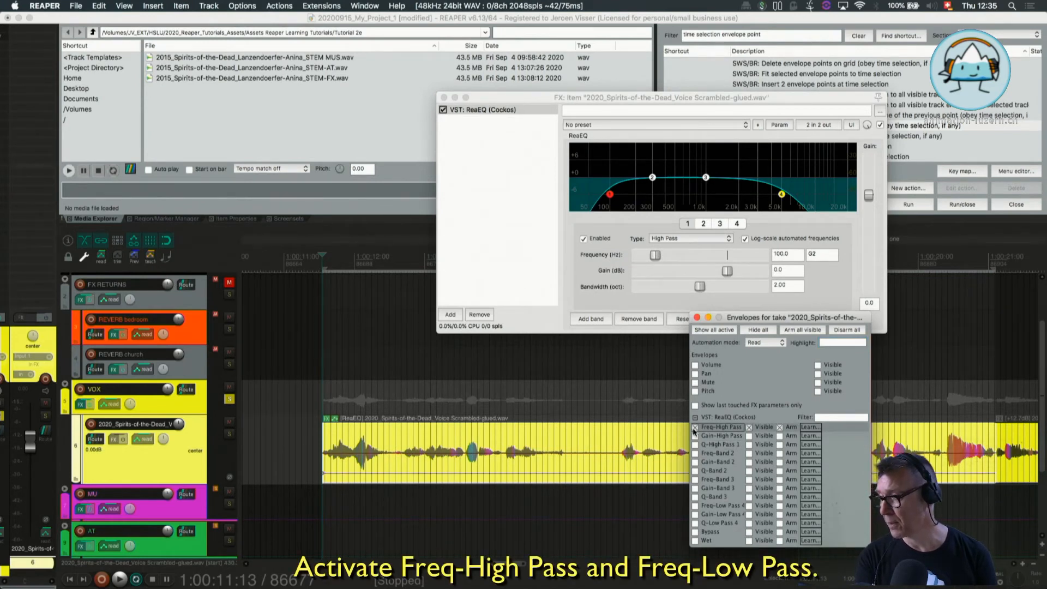
{"action": "left_click", "coordinate": [694, 507]}
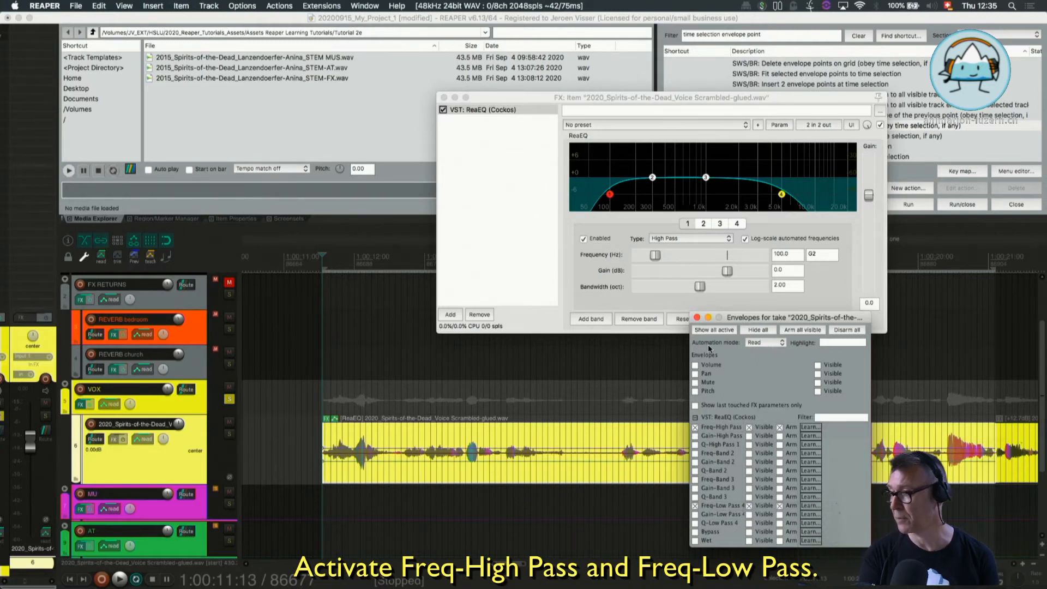
{"action": "left_click", "coordinate": [696, 318]}
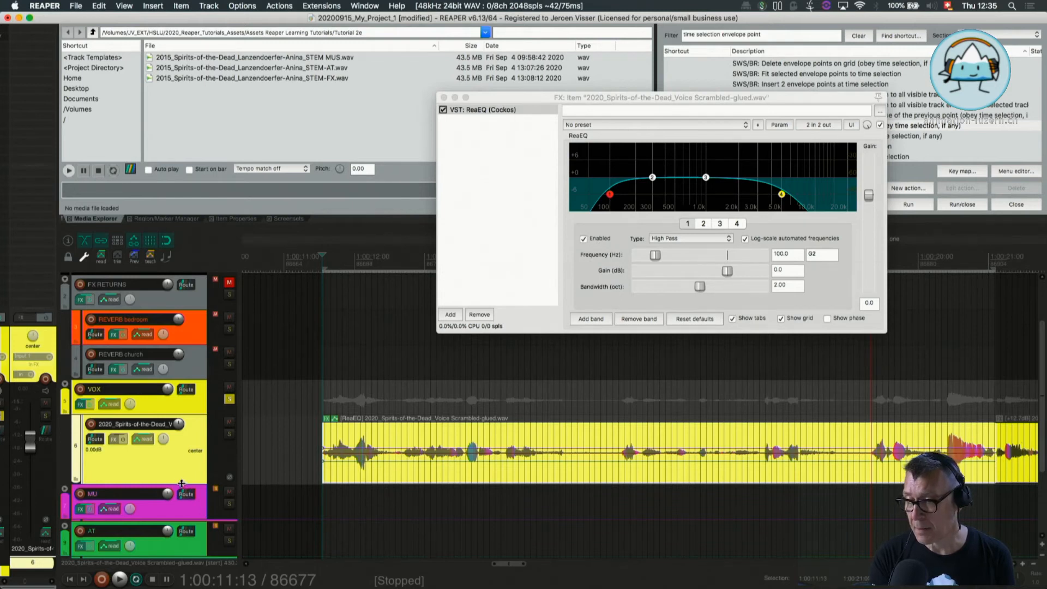
Enlarge the voice track and slope the Freq-High Pass envelope from about 516 Hz at the start down to near the centre line at "not one".
{"action": "left_click_drag", "start_coordinate": [181, 483], "coordinate": [169, 545]}
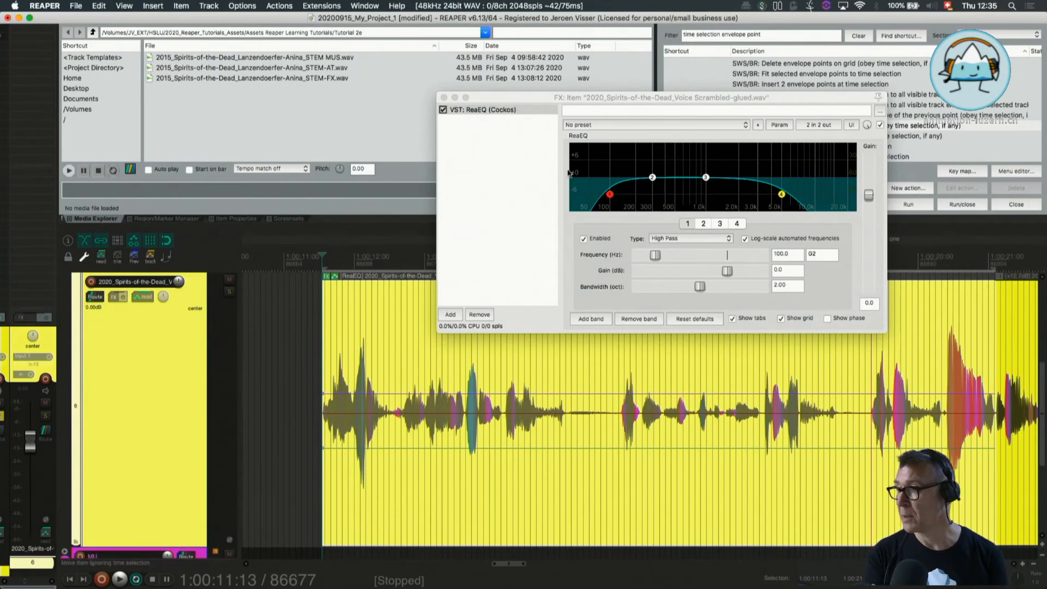
{"action": "left_click_drag", "start_coordinate": [583, 97], "coordinate": [555, 31]}
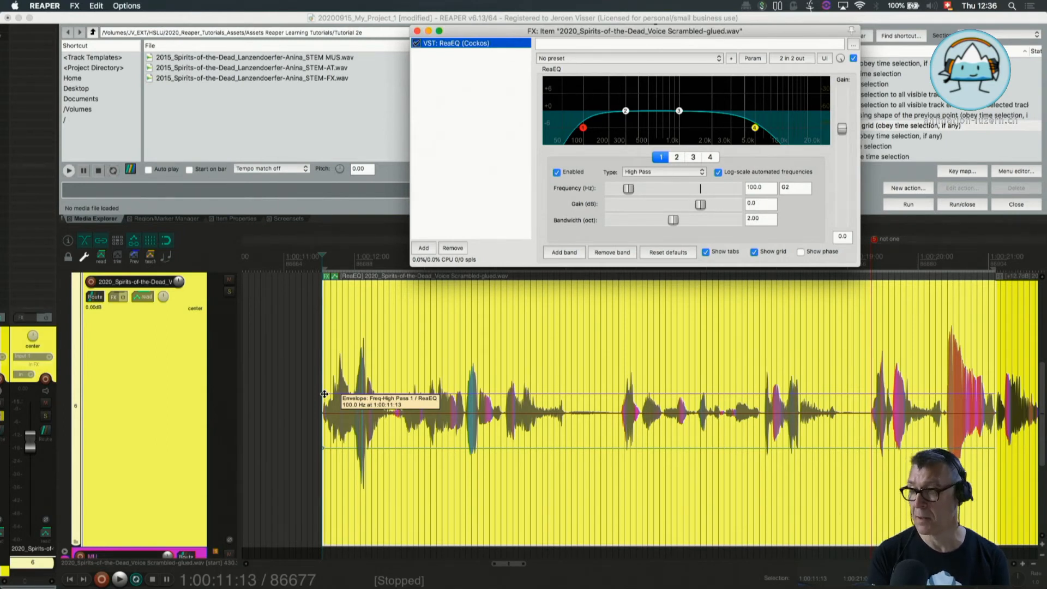
{"action": "left_click_drag", "start_coordinate": [324, 393], "coordinate": [323, 360]}
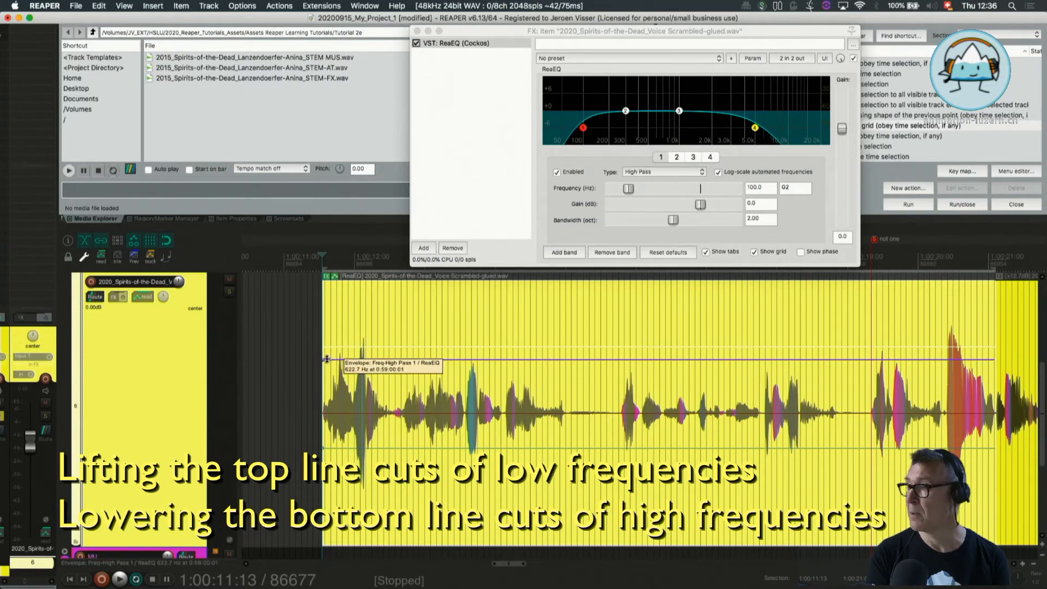
{"action": "left_click_drag", "start_coordinate": [326, 359], "coordinate": [325, 363]}
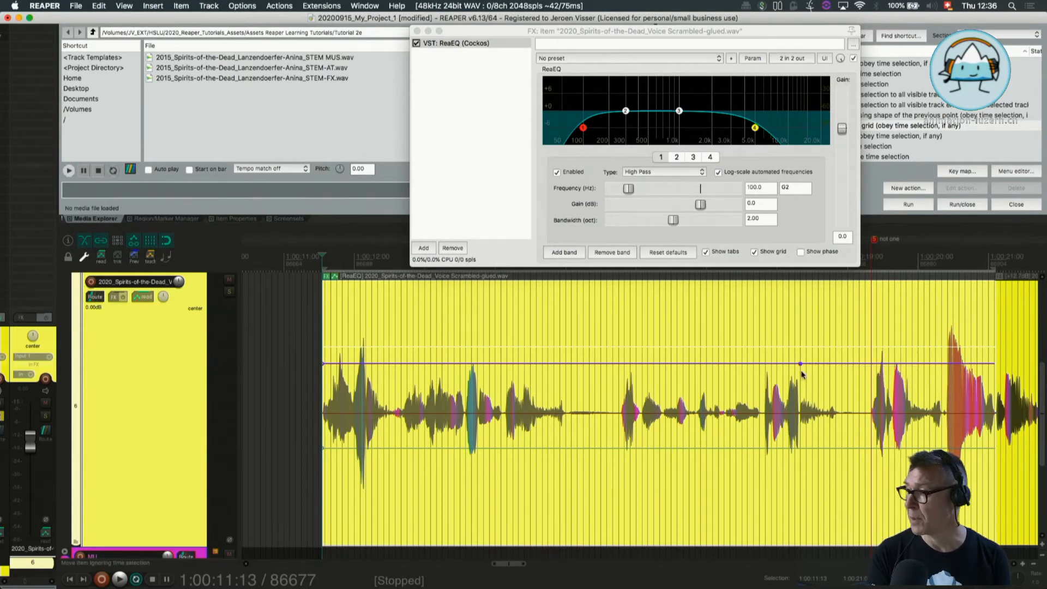
{"action": "left_click_drag", "start_coordinate": [799, 364], "coordinate": [867, 410]}
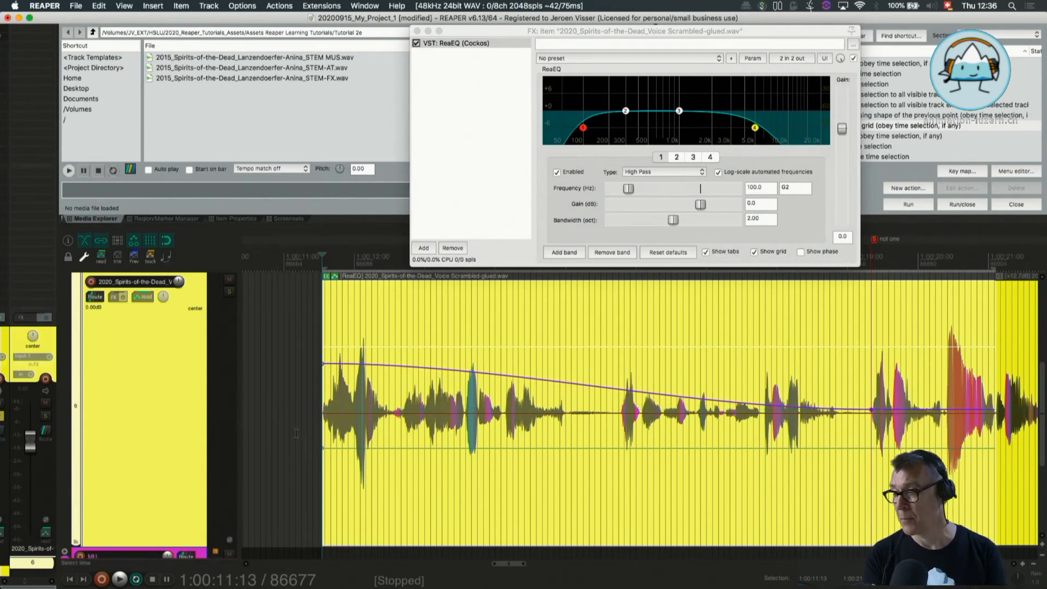
Lower the start of the Freq-Low Pass envelope slightly and curve it up to near the centre line at the "not one" marker.
{"action": "mouse_move", "coordinate": [329, 448]}
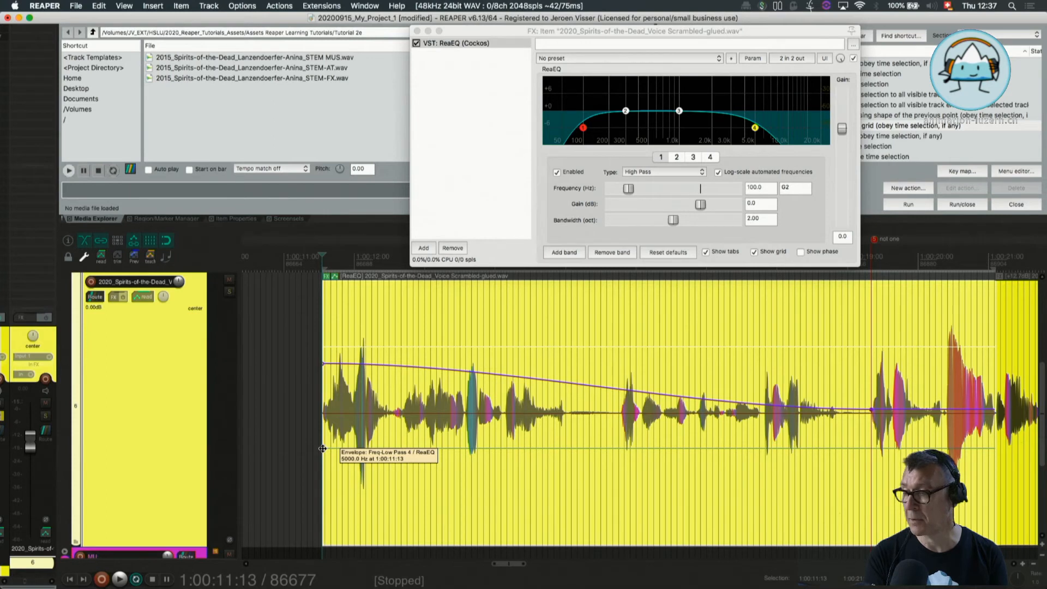
{"action": "left_click_drag", "start_coordinate": [323, 448], "coordinate": [324, 458]}
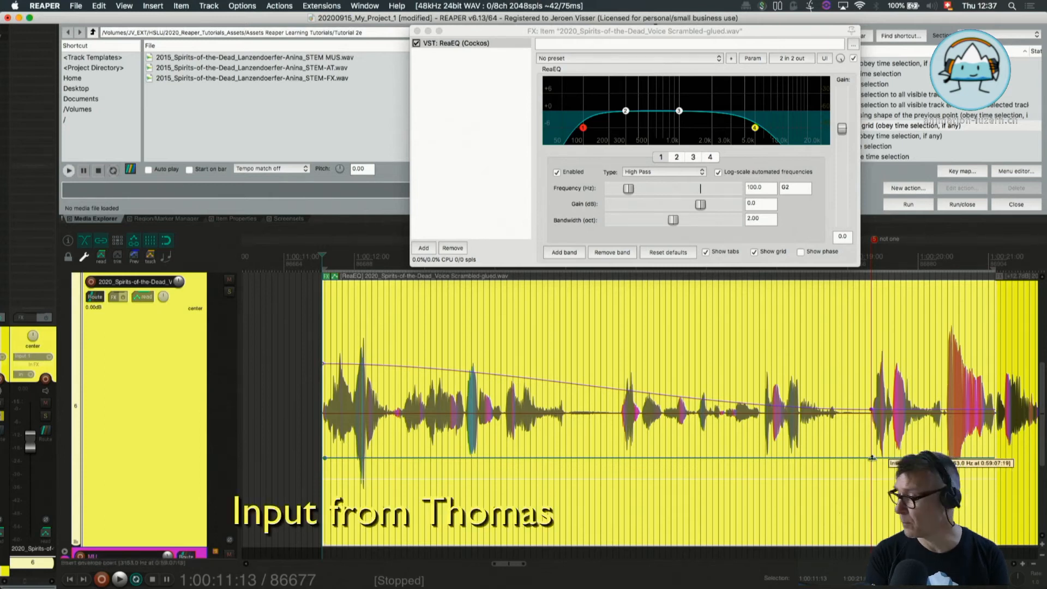
{"action": "left_click_drag", "start_coordinate": [871, 459], "coordinate": [871, 419]}
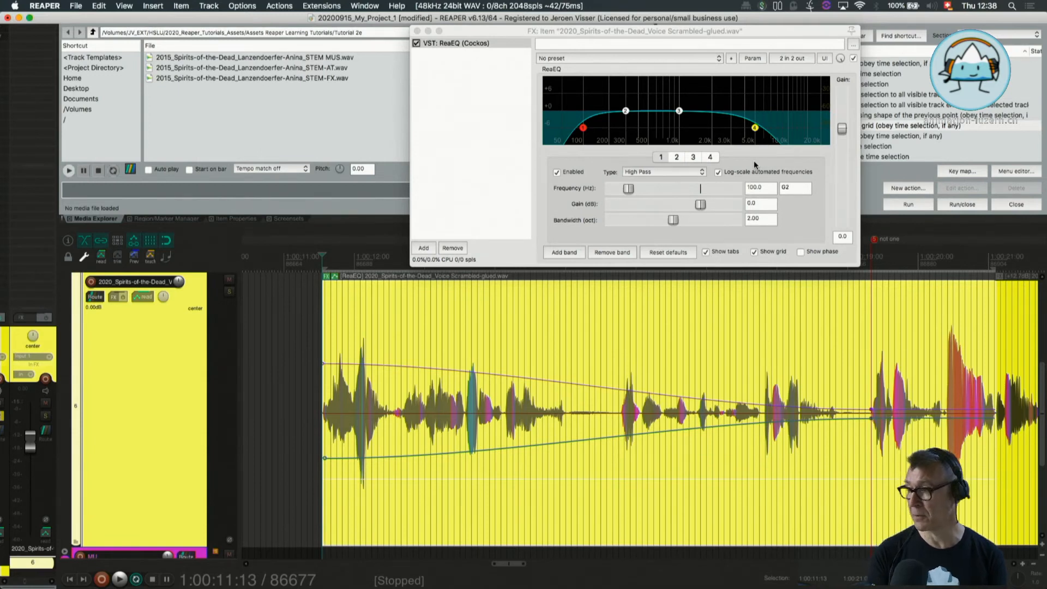
Mute the item that follows the glued voice item and play the automated item from just before its start.
{"action": "left_click", "coordinate": [1018, 322]}
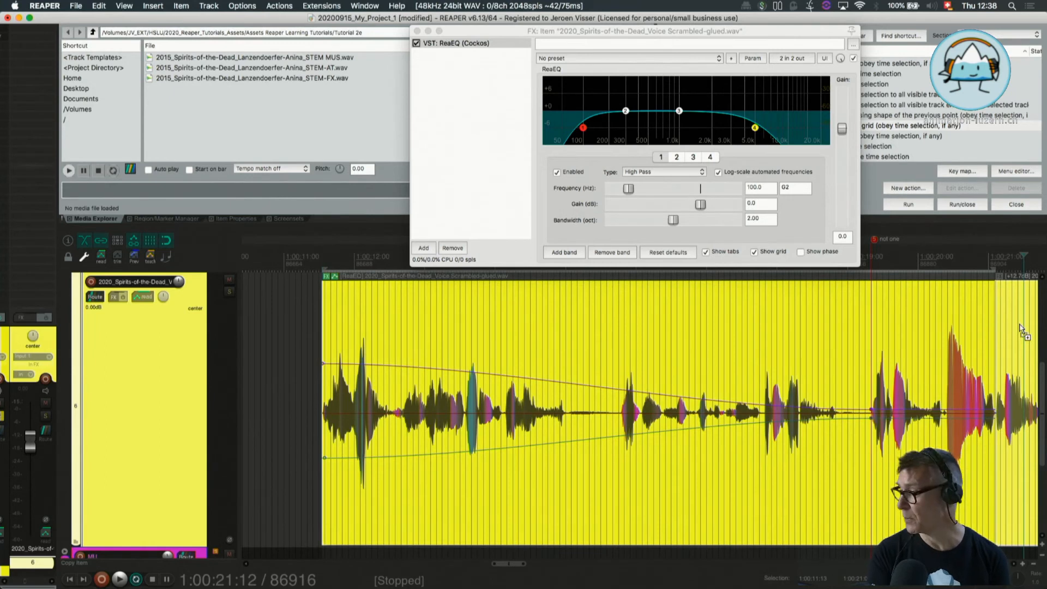
{"action": "key", "text": "super+m"}
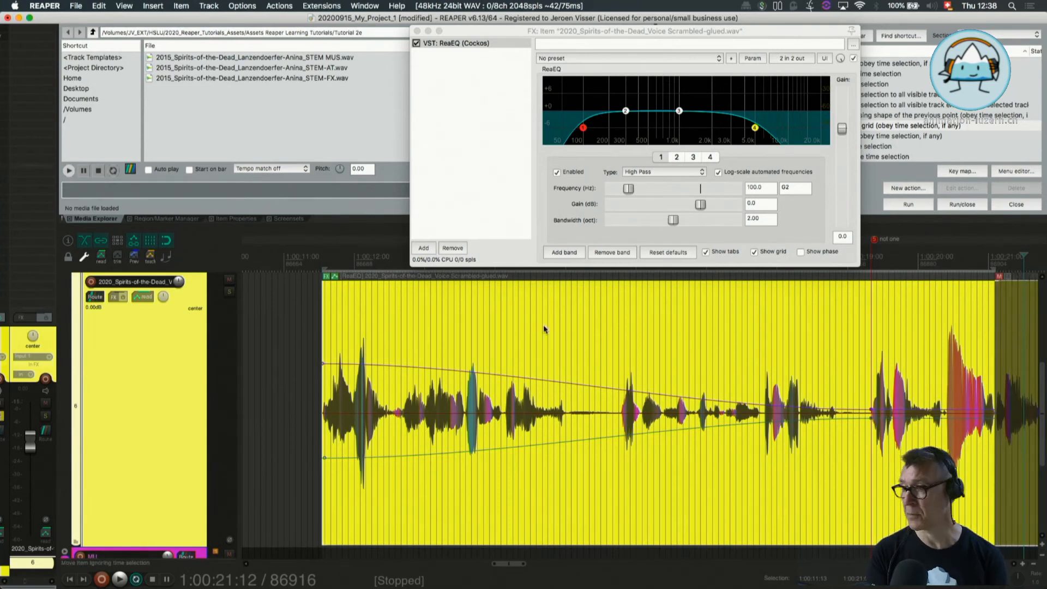
{"action": "left_click", "coordinate": [313, 259]}
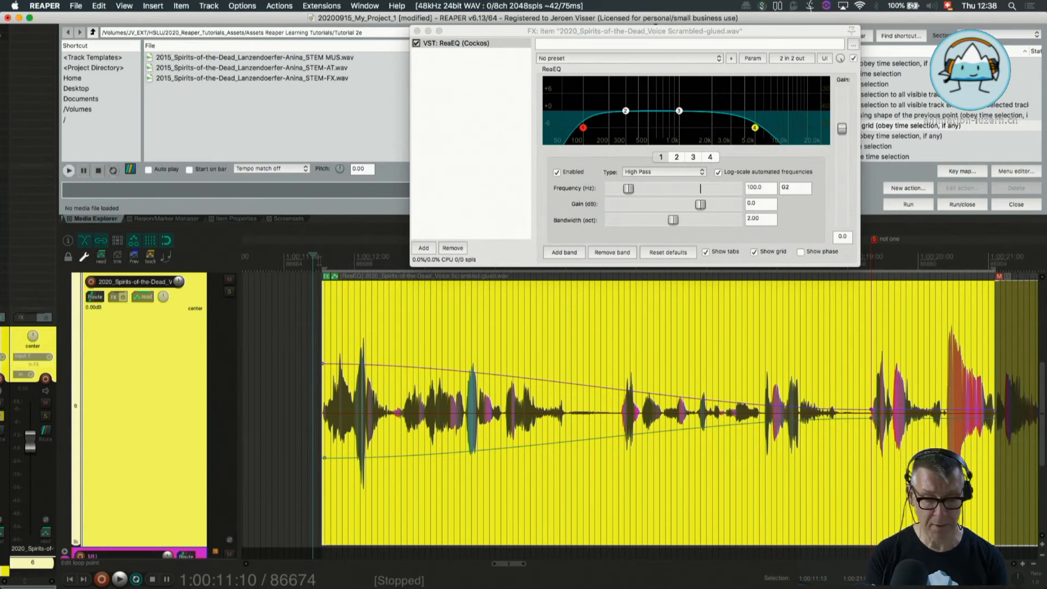
{"action": "key", "text": "space"}
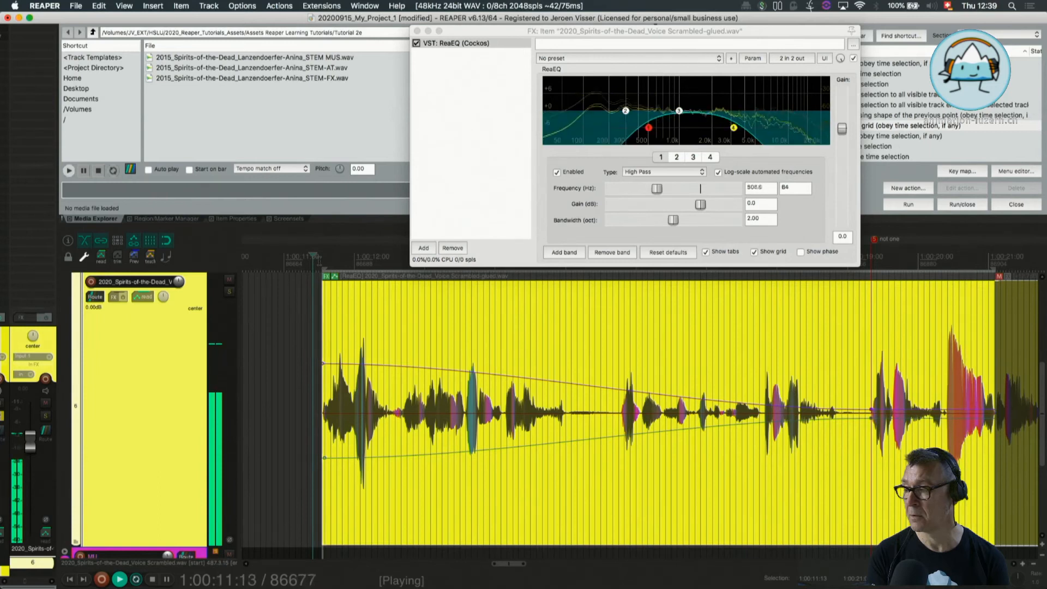
{"action": "key", "text": "space"}
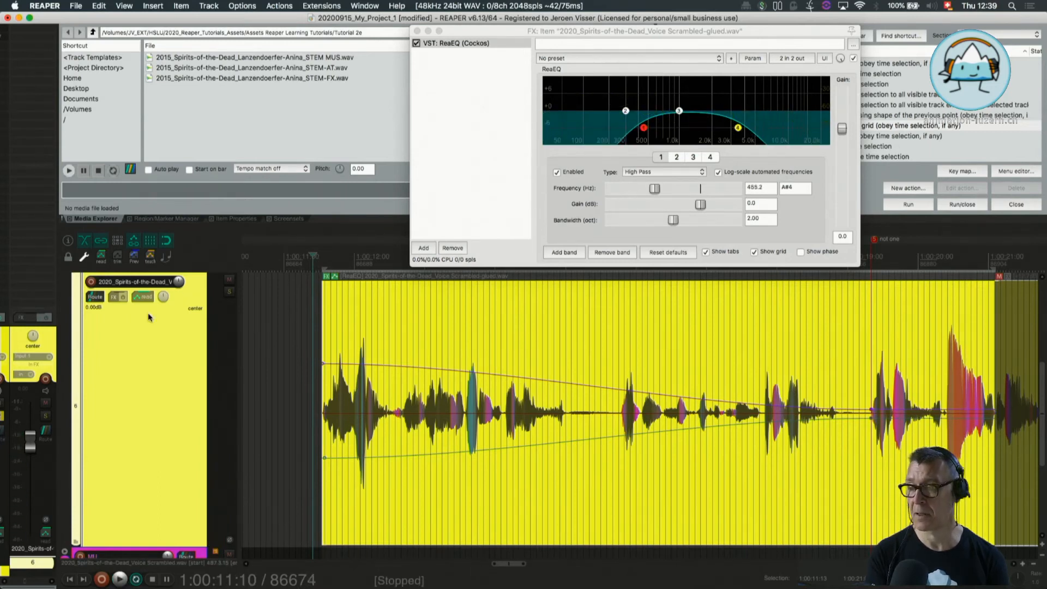
Lower the first point of the Freq-High Pass envelope to about 280 Hz.
{"action": "scroll", "coordinate": [138, 364], "scroll_direction": "down", "scroll_amount": 3}
{"action": "scroll", "coordinate": [138, 364], "scroll_direction": "up", "scroll_amount": 3}
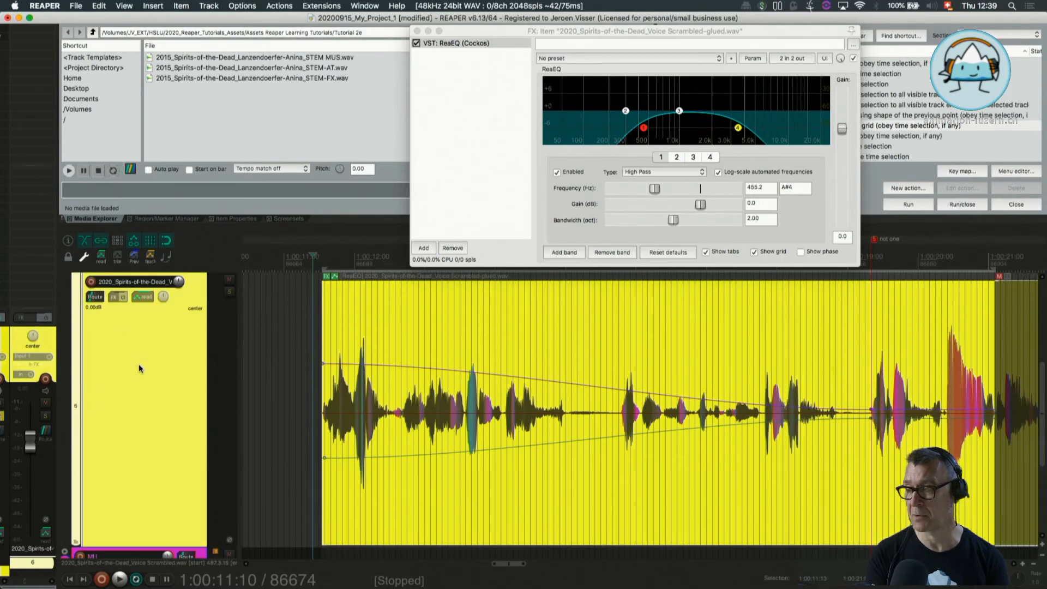
{"action": "mouse_move", "coordinate": [325, 363]}
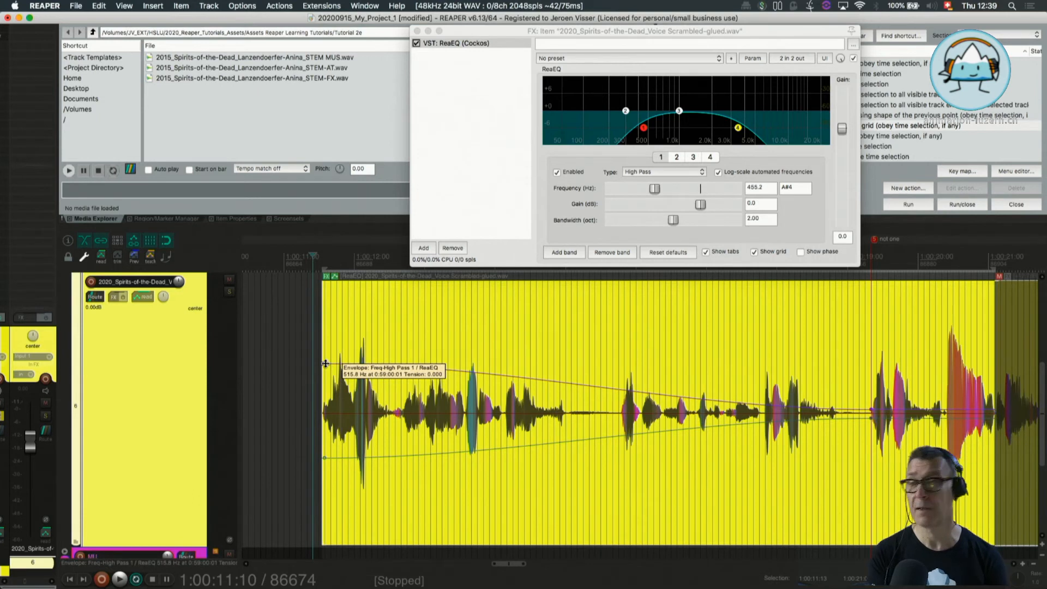
{"action": "mouse_move", "coordinate": [325, 455]}
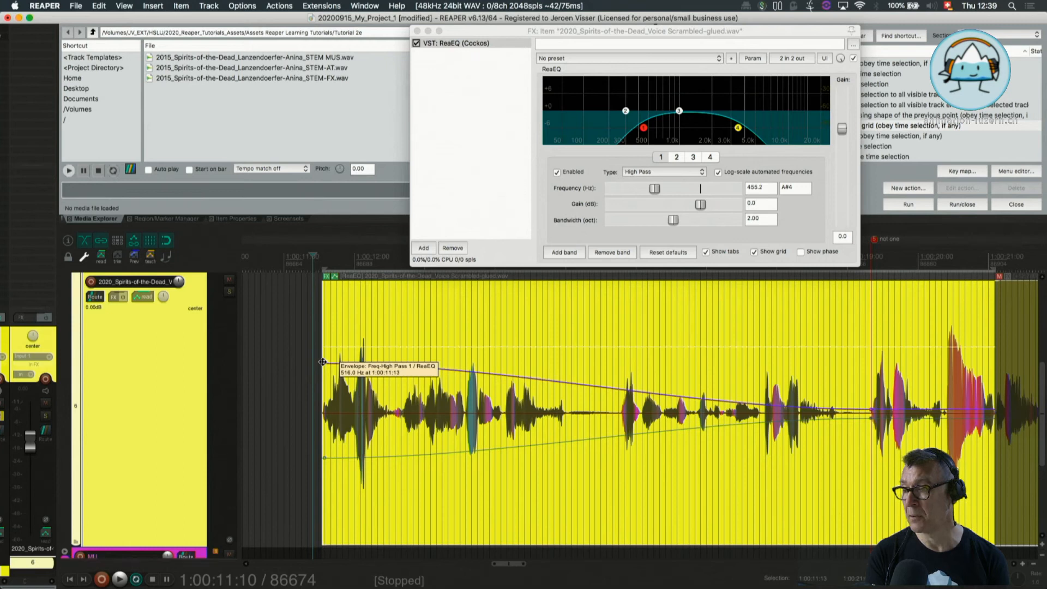
{"action": "left_click_drag", "start_coordinate": [322, 361], "coordinate": [322, 375]}
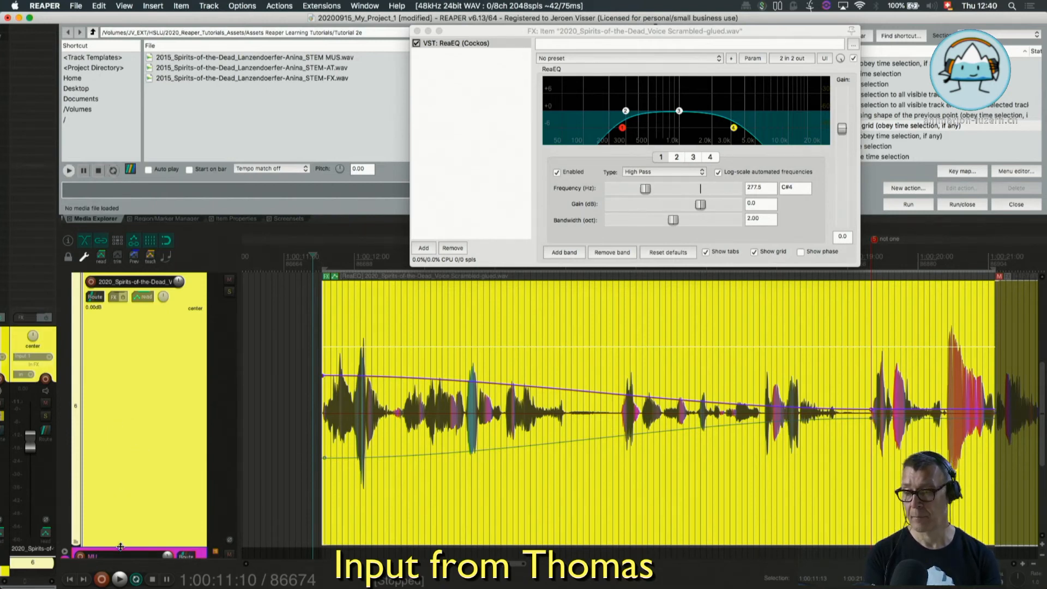
Reduce the voice track's height and remove the take envelopes from the glued voice item.
{"action": "left_click_drag", "start_coordinate": [120, 547], "coordinate": [135, 407]}
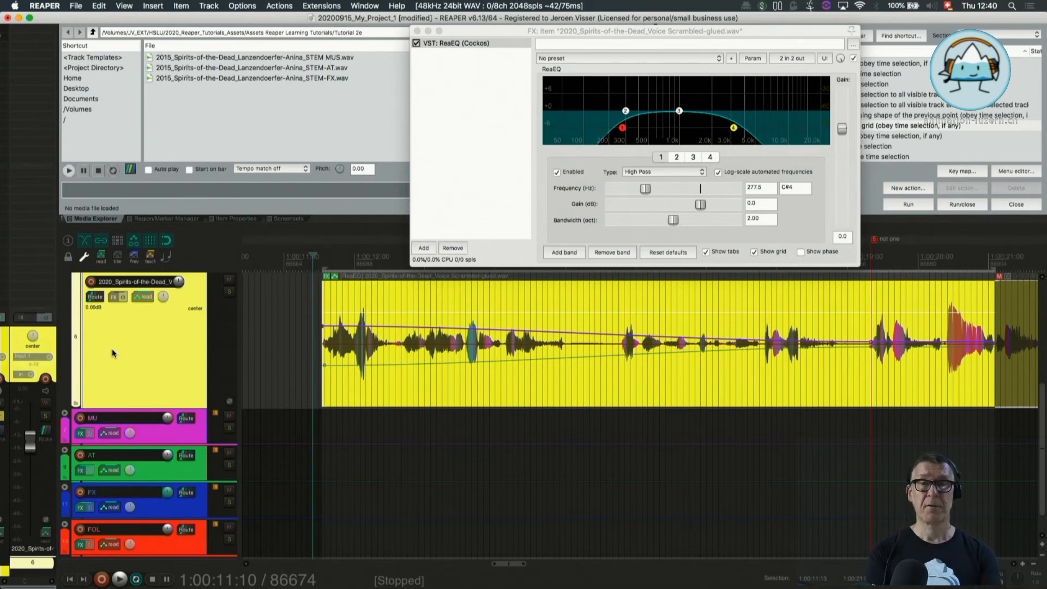
{"action": "scroll", "coordinate": [280, 333], "scroll_direction": "down", "scroll_amount": 5}
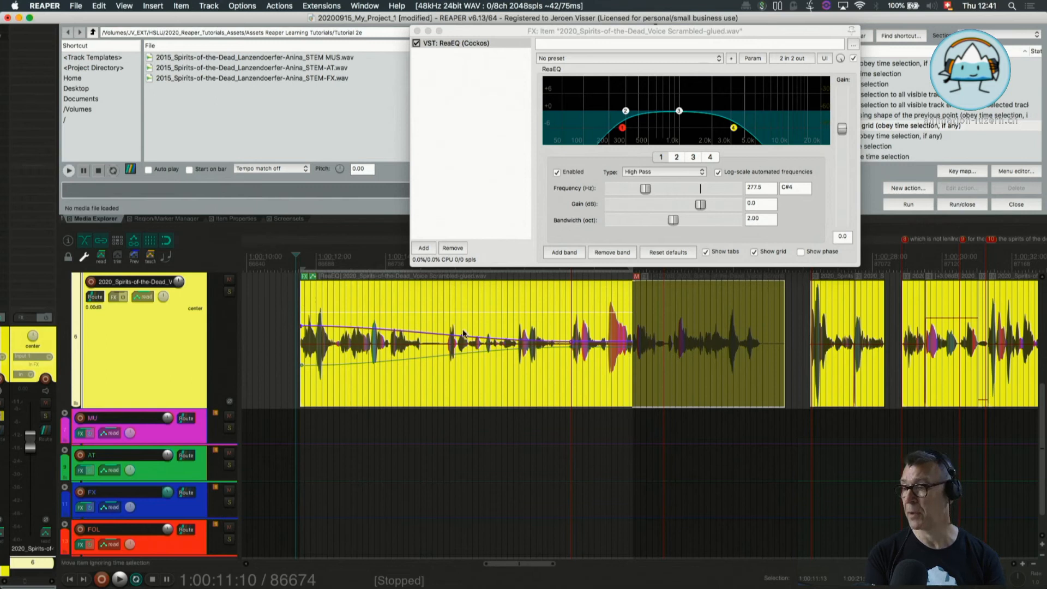
{"action": "left_click", "coordinate": [363, 307]}
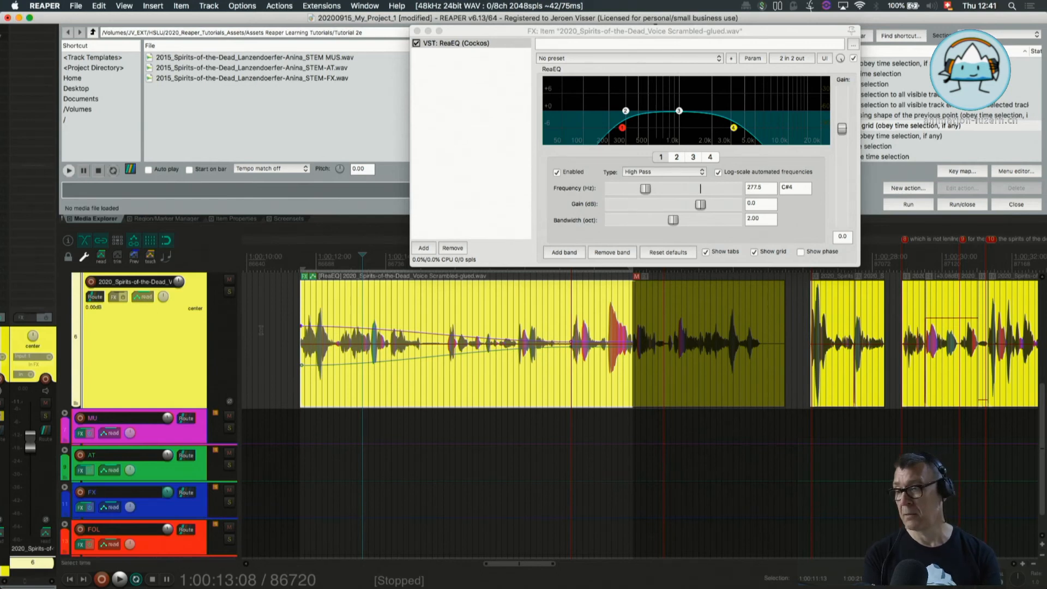
{"action": "scroll", "coordinate": [268, 345], "scroll_direction": "down", "scroll_amount": 4}
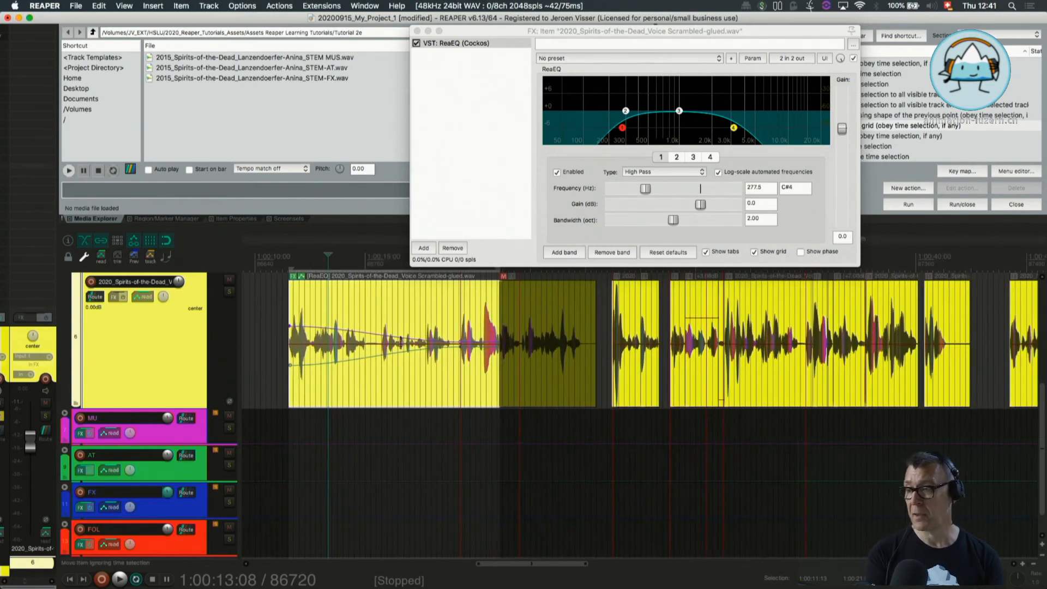
{"action": "mouse_move", "coordinate": [290, 324]}
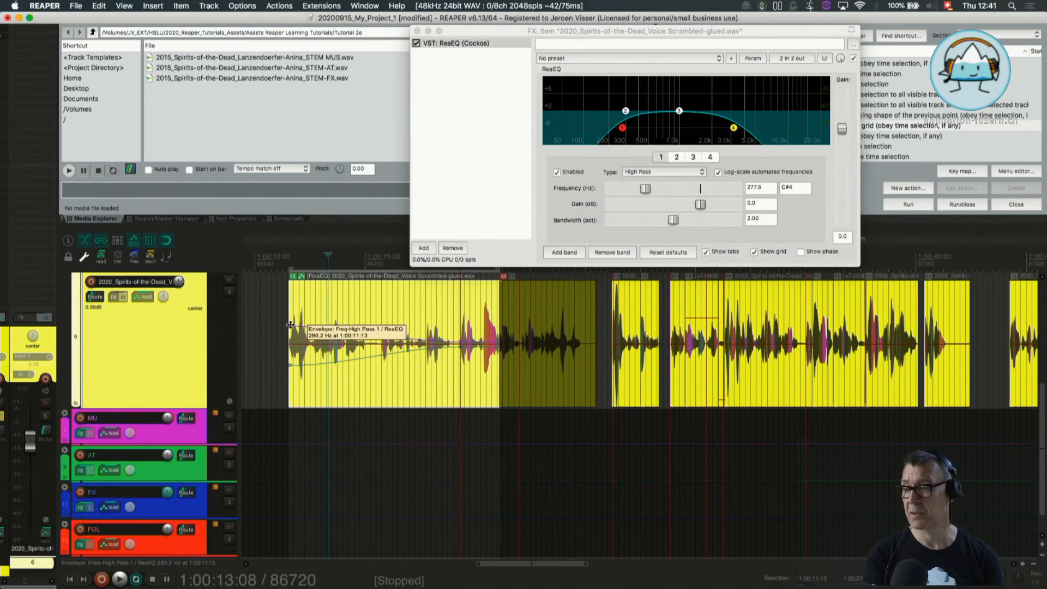
{"action": "left_click", "coordinate": [301, 277], "text": "alt"}
{"action": "left_click", "coordinate": [285, 264]}
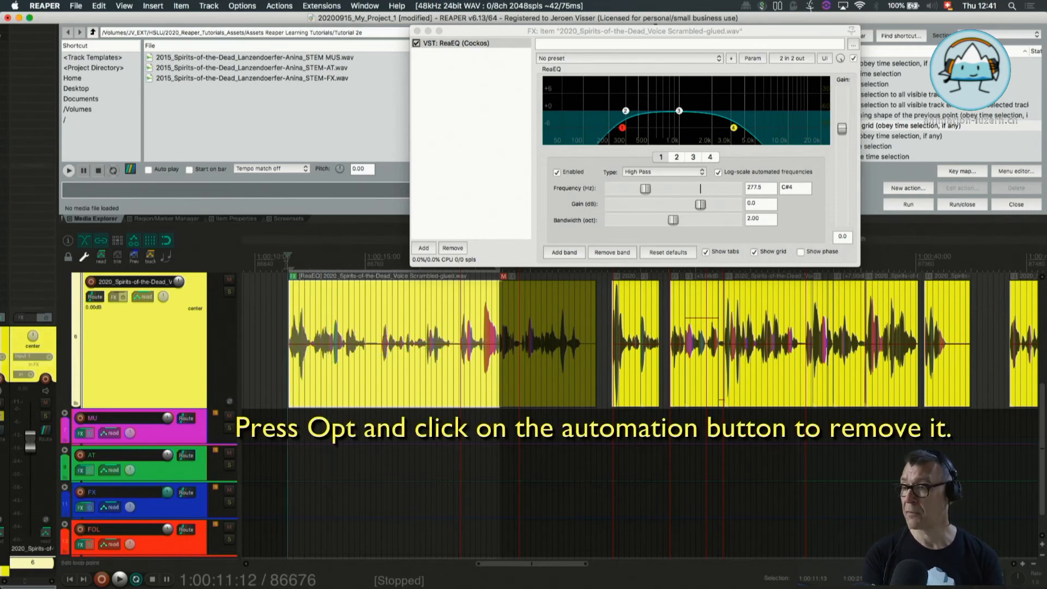
Set ReaEQ's high-pass frequency to about 157 Hz and its low-pass frequency to about 2335 Hz, and play the glued voice item.
{"action": "left_click", "coordinate": [616, 127]}
{"action": "left_click_drag", "start_coordinate": [616, 127], "coordinate": [594, 127]}
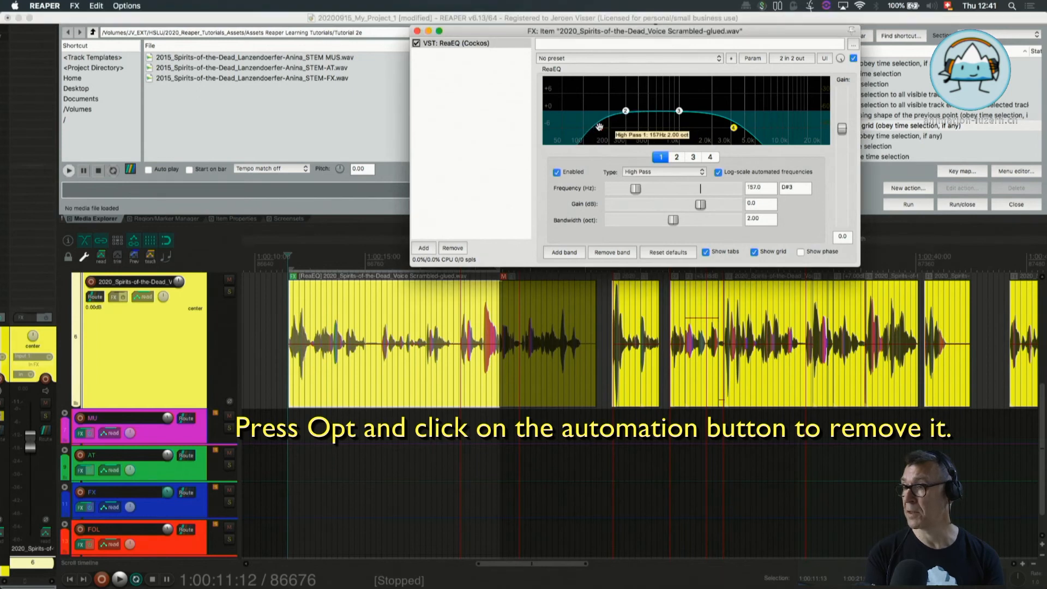
{"action": "left_click", "coordinate": [729, 127]}
{"action": "left_click_drag", "start_coordinate": [729, 127], "coordinate": [719, 127]}
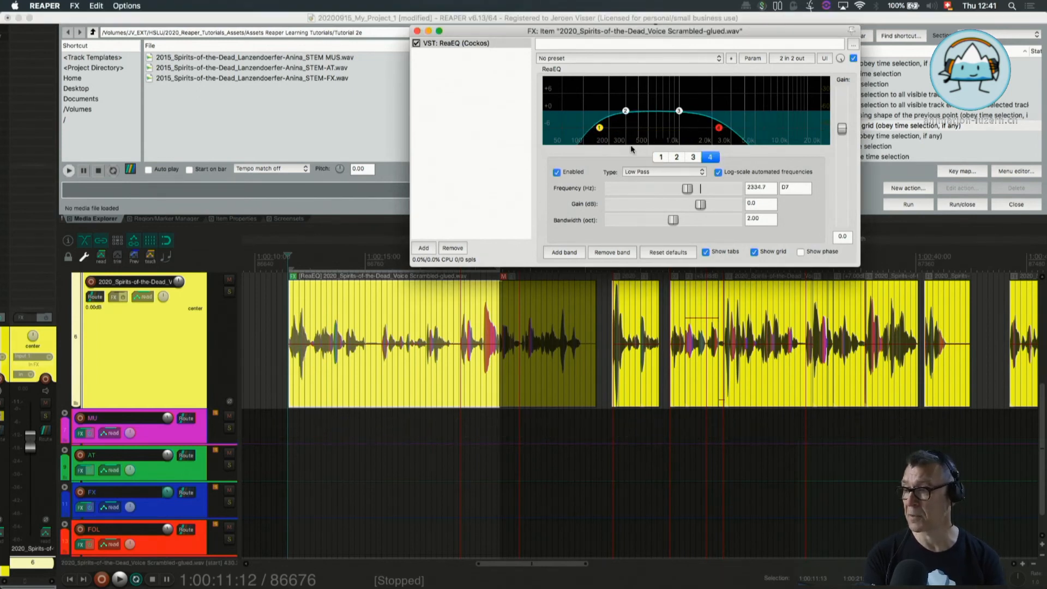
{"action": "key", "text": "space"}
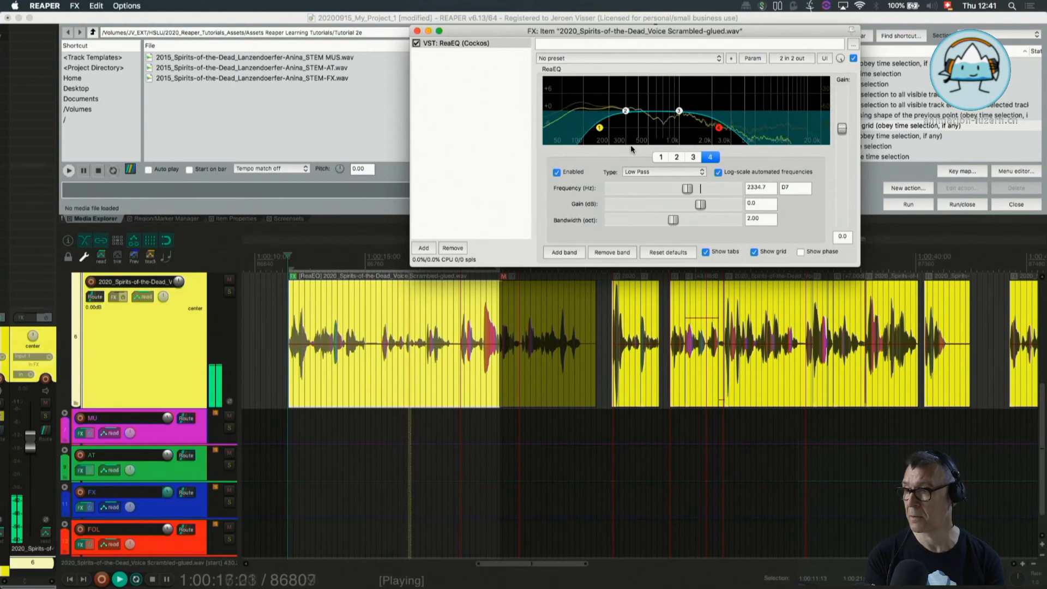
{"action": "key", "text": "space"}
Copy the ReaEQ effect from the glued voice item onto the voice item at the marker "the spirits of the dead" and the +3.0dB item before it.
{"action": "left_click_drag", "start_coordinate": [478, 28], "coordinate": [462, 427]}
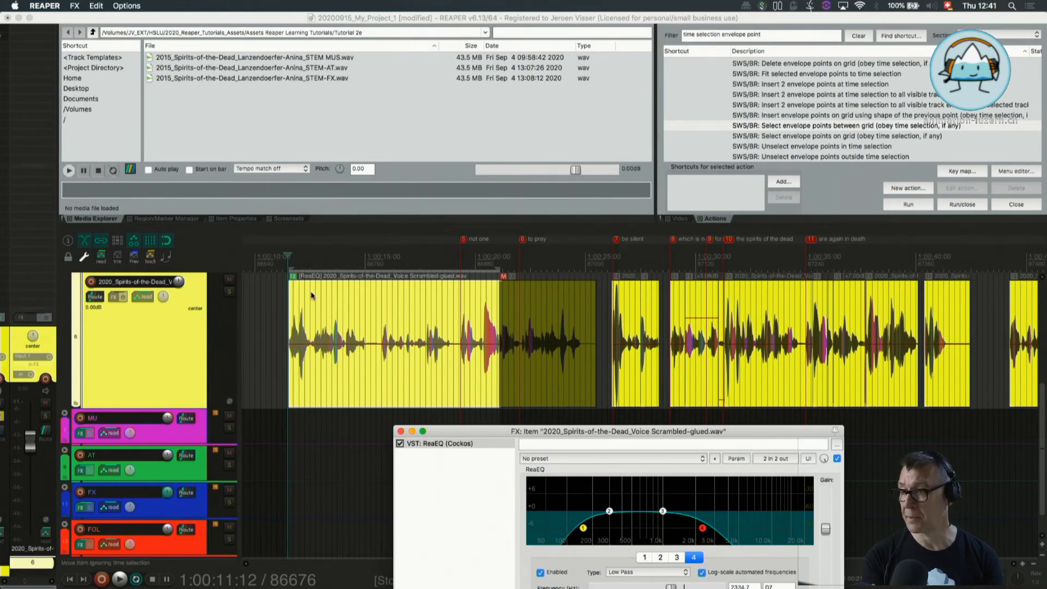
{"action": "key", "text": "Escape"}
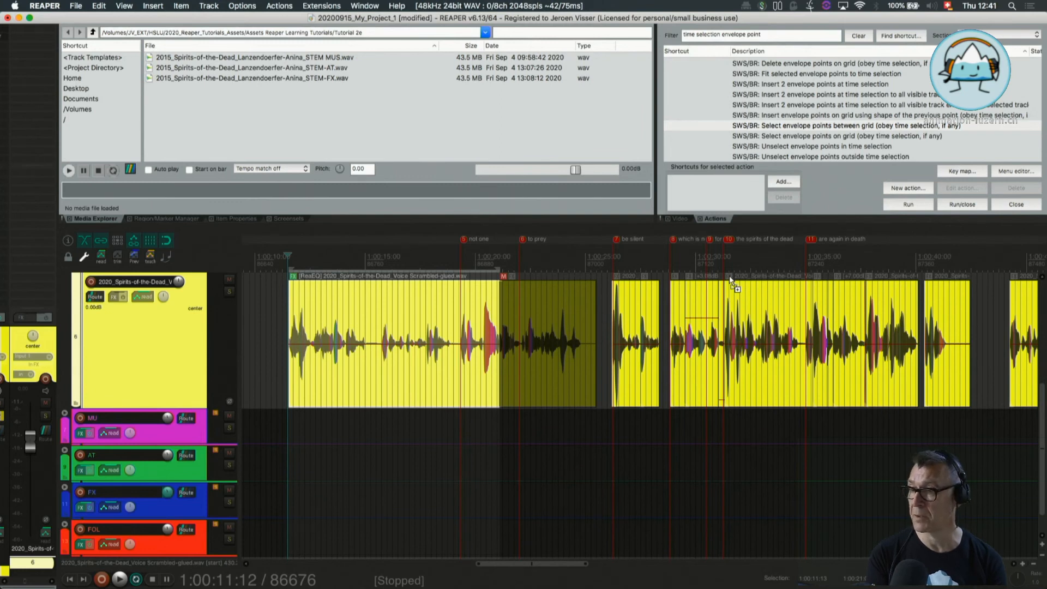
{"action": "left_click", "coordinate": [294, 277]}
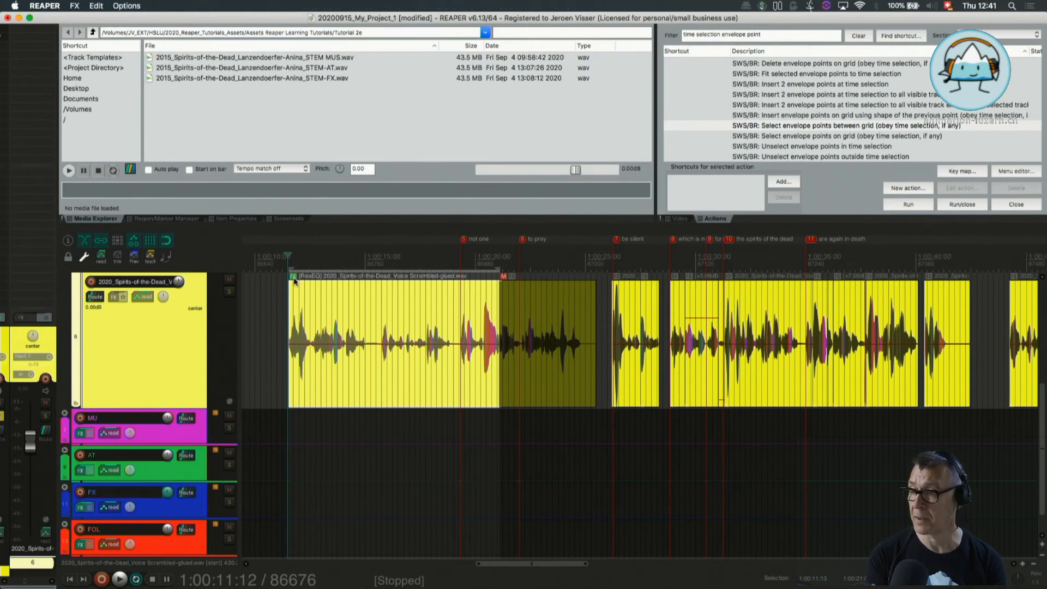
{"action": "left_click", "coordinate": [294, 279]}
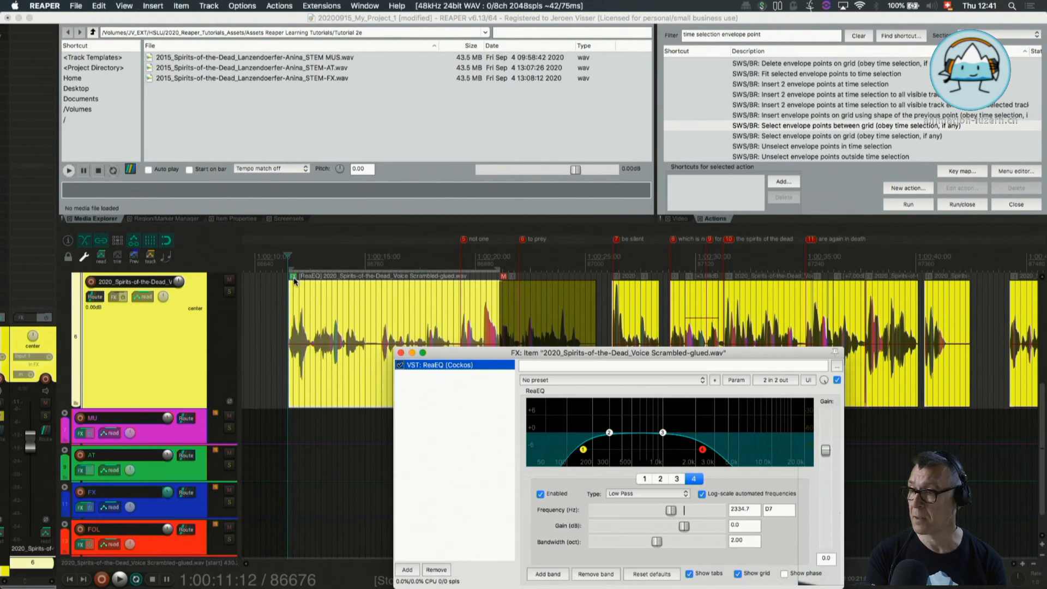
{"action": "left_click_drag", "start_coordinate": [607, 300], "coordinate": [728, 277]}
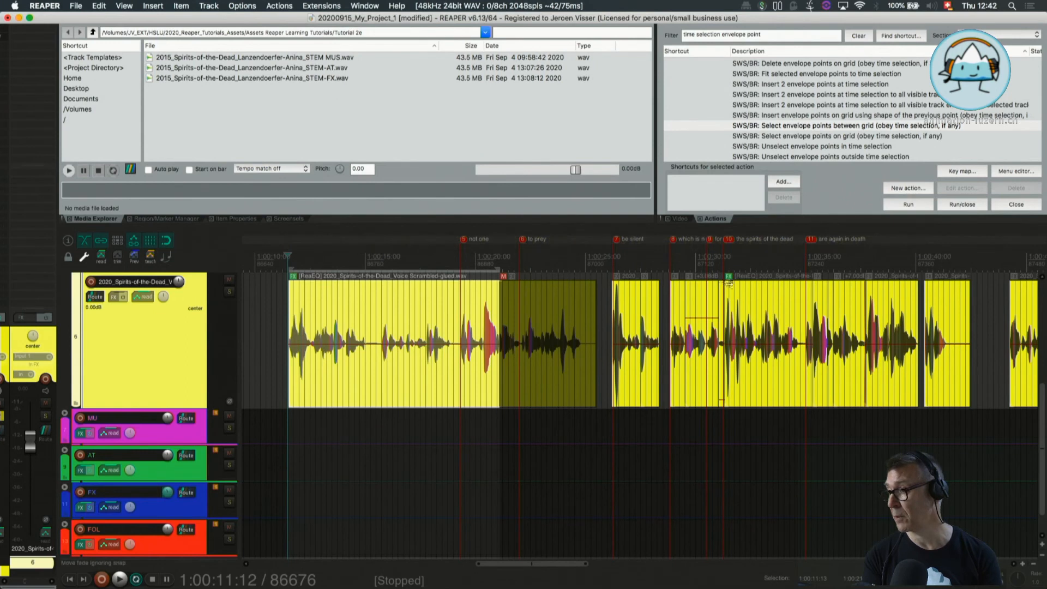
In the +3.0dB item's ReaEQ, raise the low-pass frequency and set the high-pass frequency to about 543 Hz.
{"action": "left_click", "coordinate": [688, 277]}
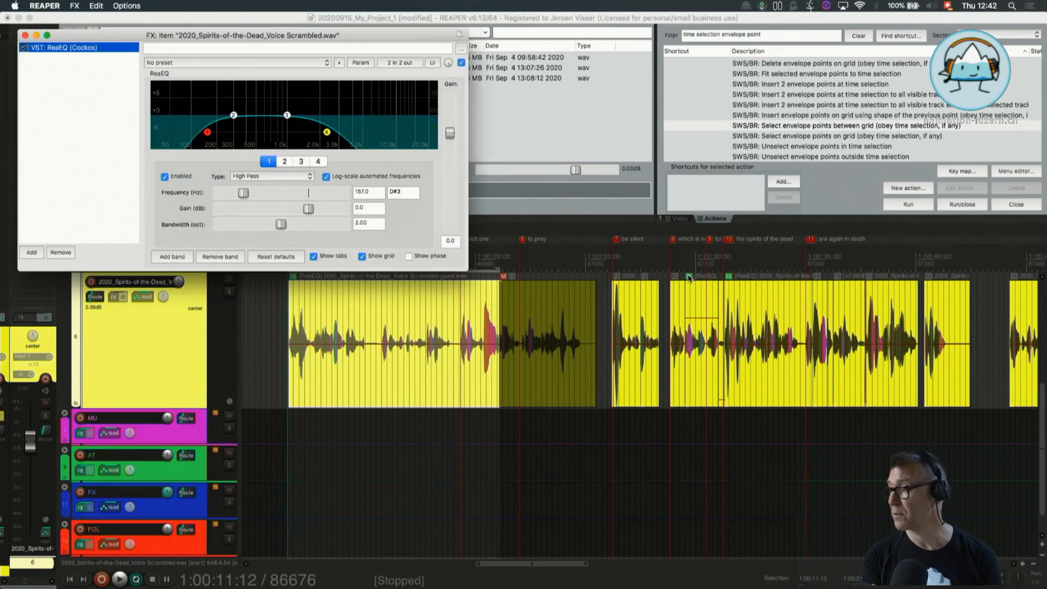
{"action": "scroll", "coordinate": [687, 279], "scroll_direction": "up", "scroll_amount": 5}
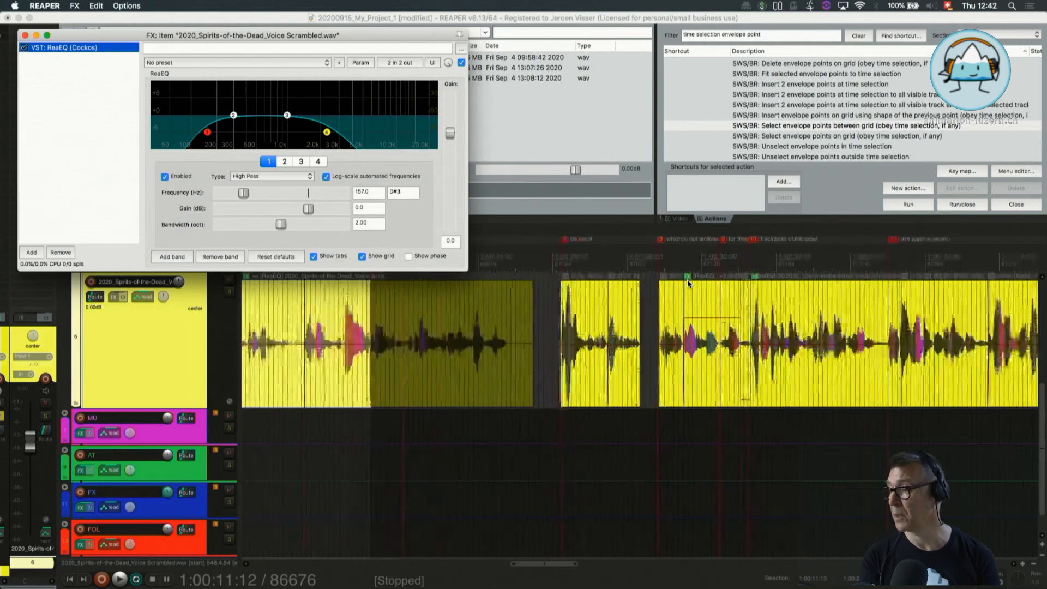
{"action": "left_click", "coordinate": [326, 132]}
{"action": "left_click_drag", "start_coordinate": [327, 132], "coordinate": [361, 132]}
{"action": "left_click_drag", "start_coordinate": [207, 132], "coordinate": [259, 132]}
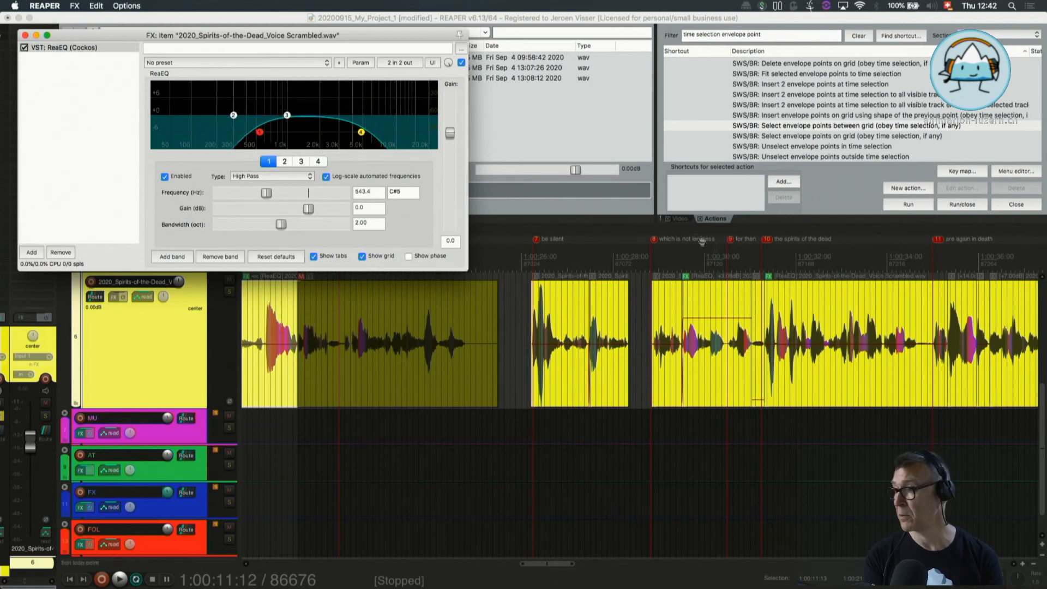
Play the newly equalized voice items from marker 8, at the start of their phrase, and stop.
{"action": "left_click", "coordinate": [653, 256]}
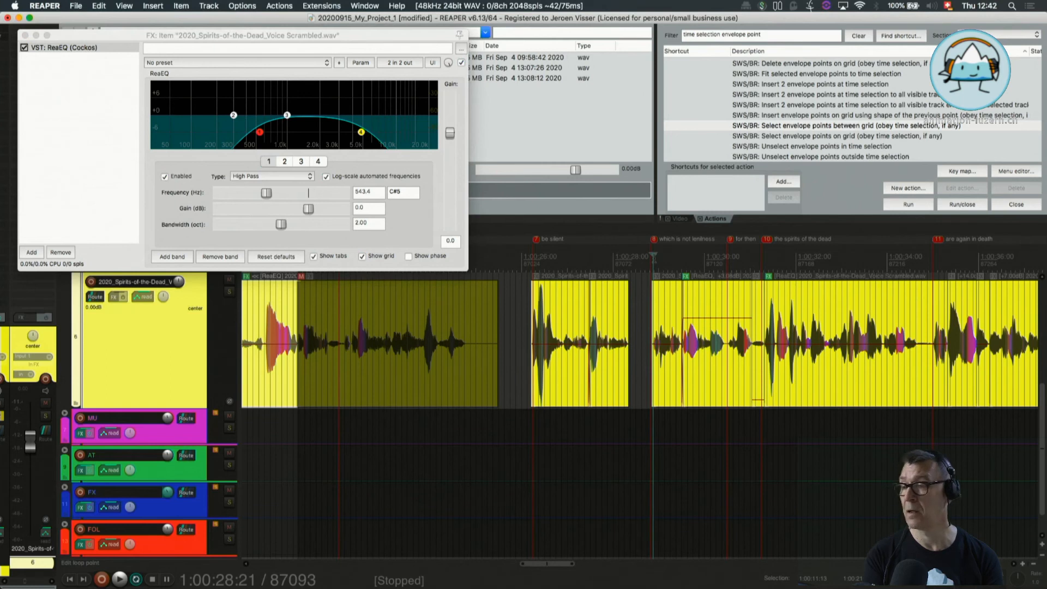
{"action": "key", "text": "space"}
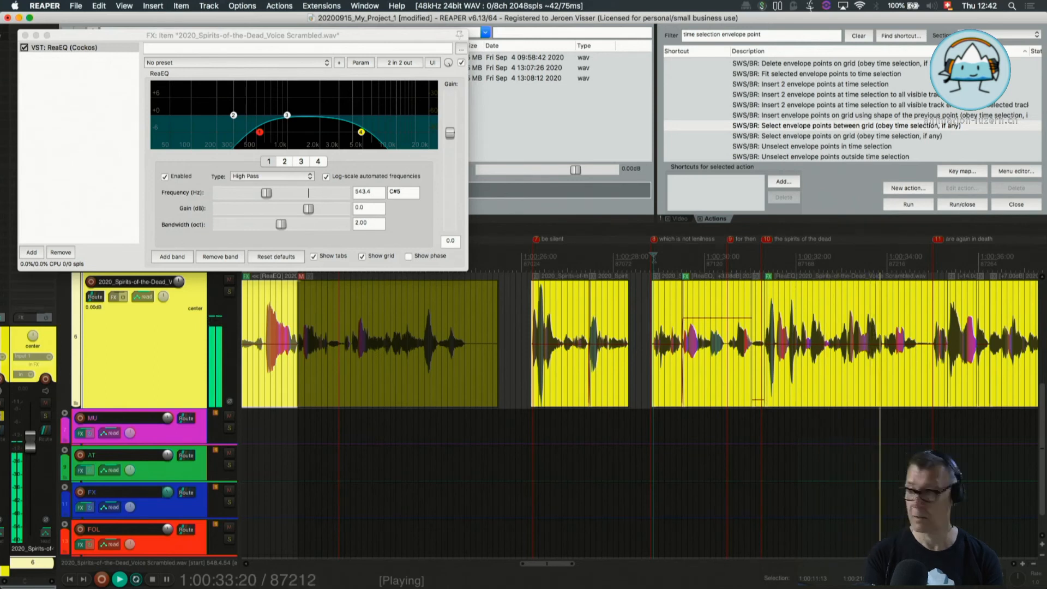
{"action": "key", "text": "space"}
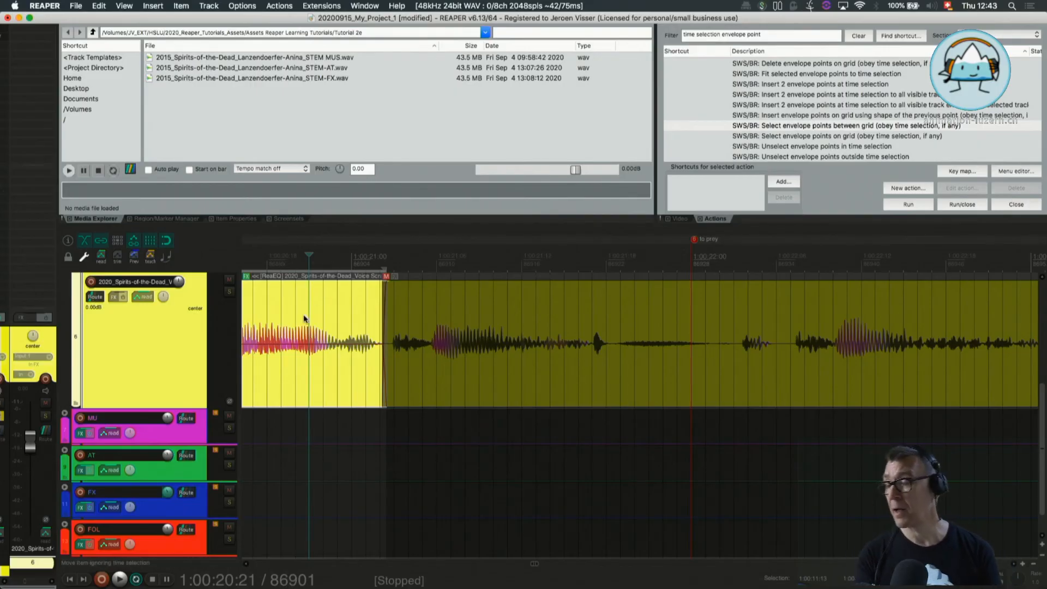
Render the glued voice item with its ReaEQ effect as a new take.
{"action": "scroll", "coordinate": [386, 302], "scroll_direction": "left", "scroll_amount": 8}
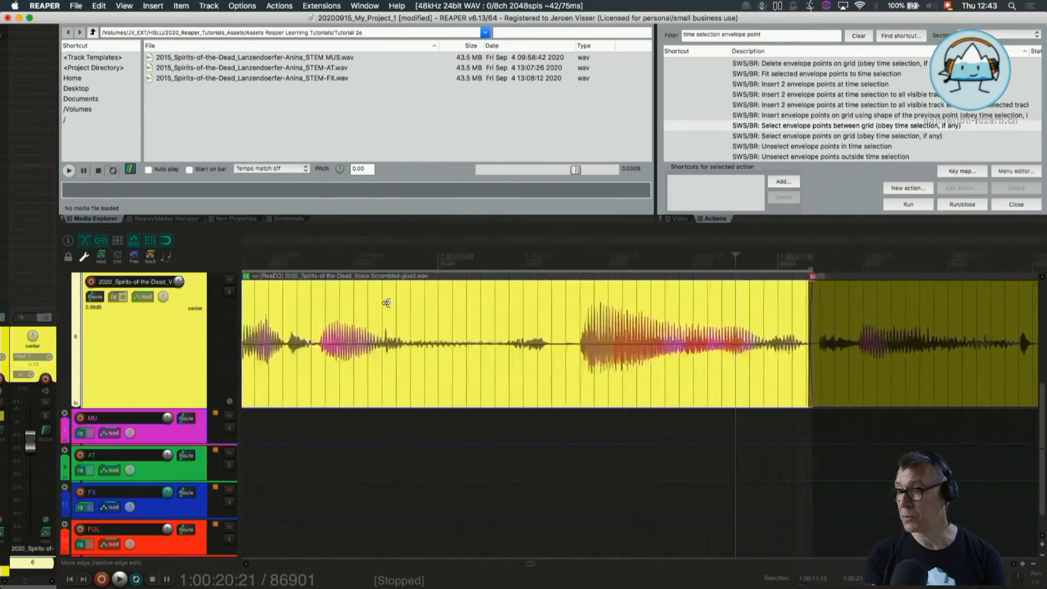
{"action": "scroll", "coordinate": [386, 302], "scroll_direction": "down", "scroll_amount": 4}
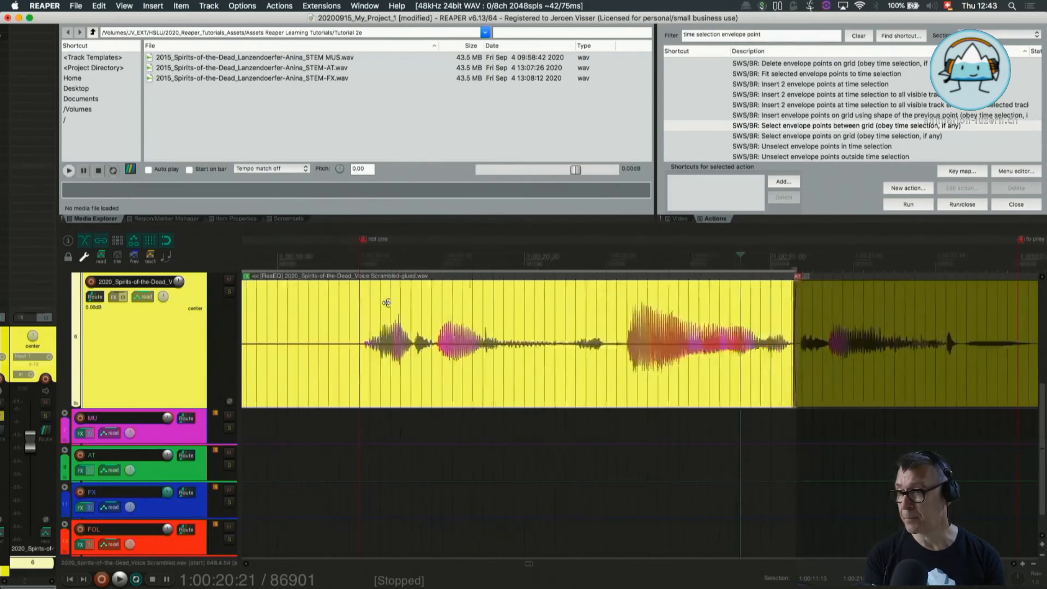
{"action": "scroll", "coordinate": [385, 302], "scroll_direction": "right", "scroll_amount": 1}
{"action": "scroll", "coordinate": [386, 302], "scroll_direction": "down", "scroll_amount": 2}
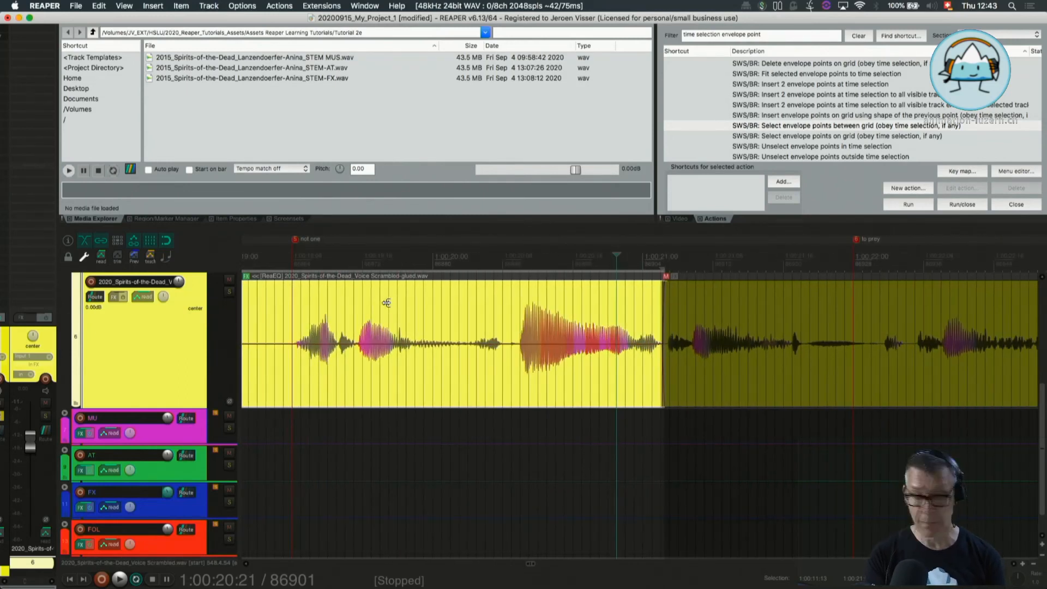
{"action": "scroll", "coordinate": [386, 302], "scroll_direction": "up", "scroll_amount": 1}
{"action": "scroll", "coordinate": [386, 303], "scroll_direction": "down", "scroll_amount": 3}
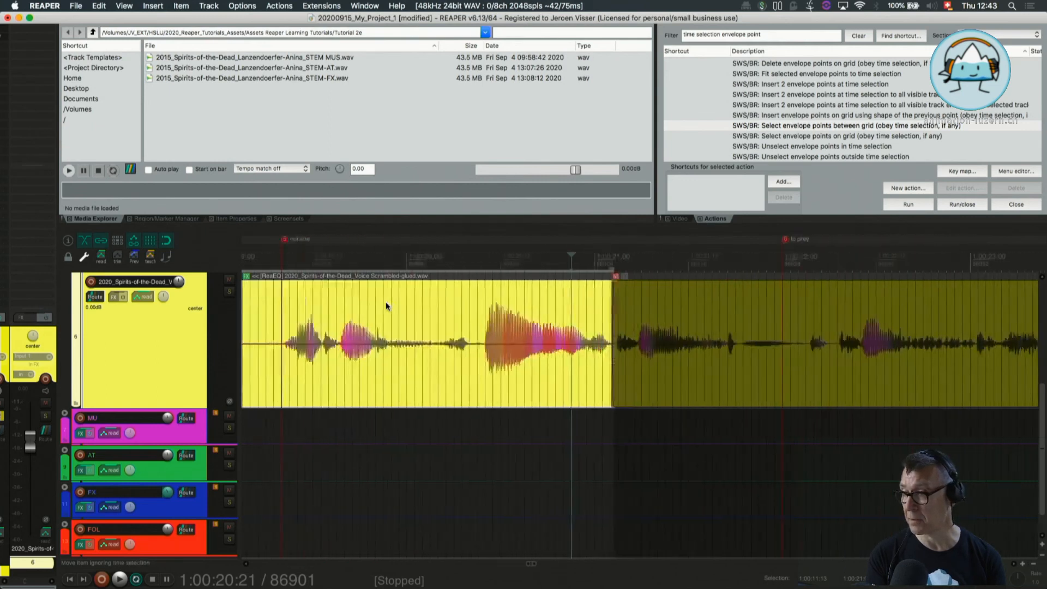
{"action": "scroll", "coordinate": [385, 302], "scroll_direction": "down", "scroll_amount": 2}
{"action": "scroll", "coordinate": [410, 336], "scroll_direction": "down", "scroll_amount": 4}
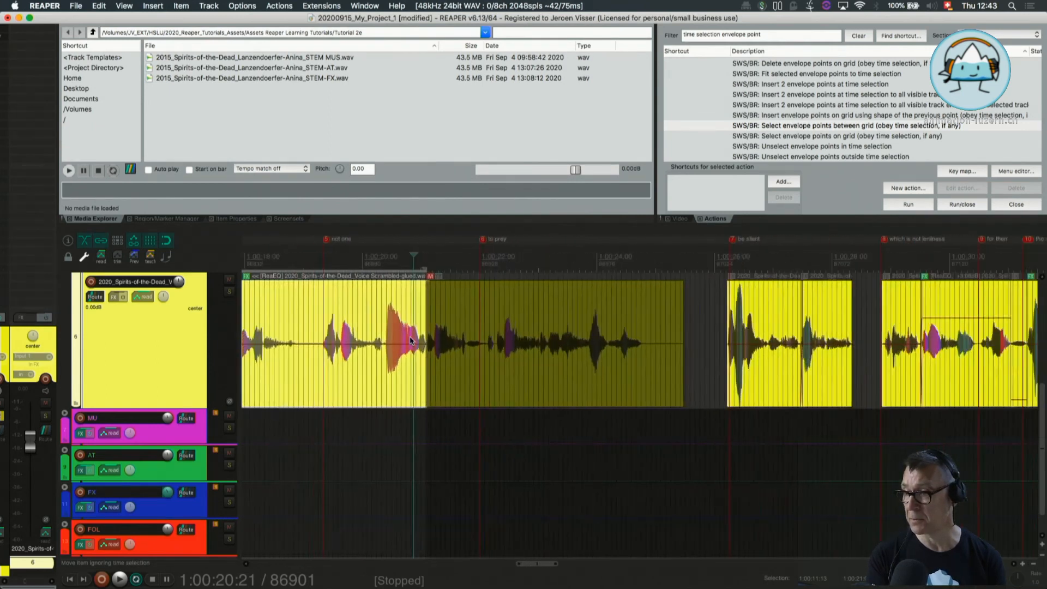
{"action": "scroll", "coordinate": [410, 339], "scroll_direction": "left", "scroll_amount": 10}
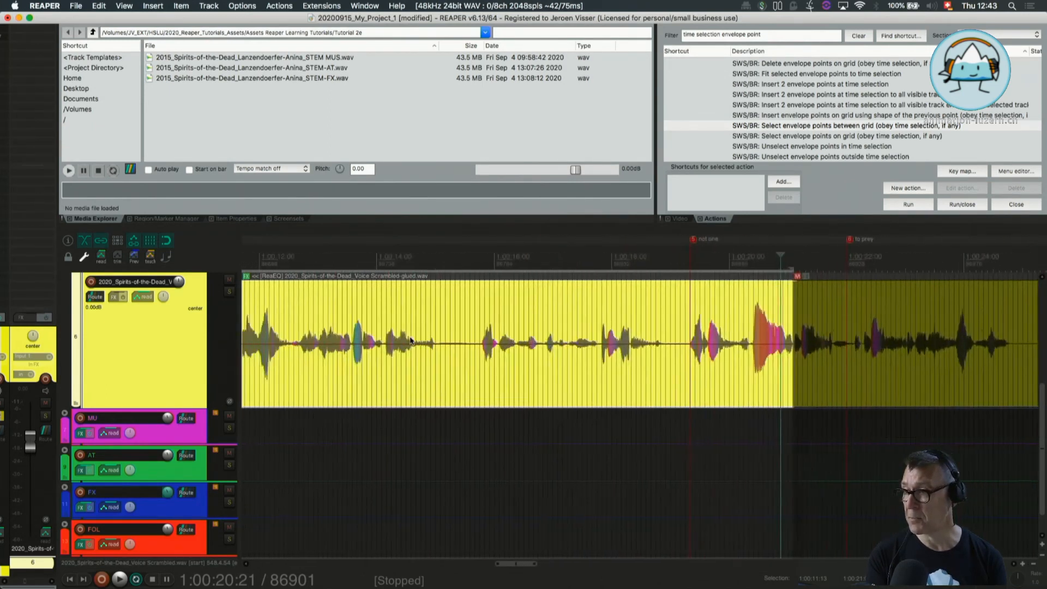
{"action": "scroll", "coordinate": [410, 336], "scroll_direction": "left", "scroll_amount": 3}
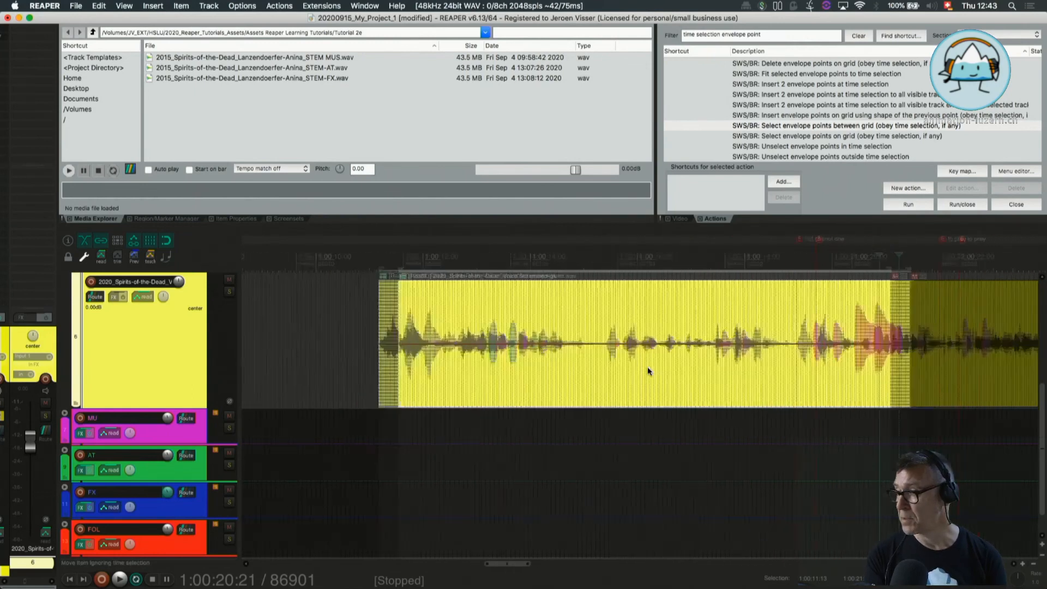
{"action": "scroll", "coordinate": [647, 371], "scroll_direction": "right", "scroll_amount": 2}
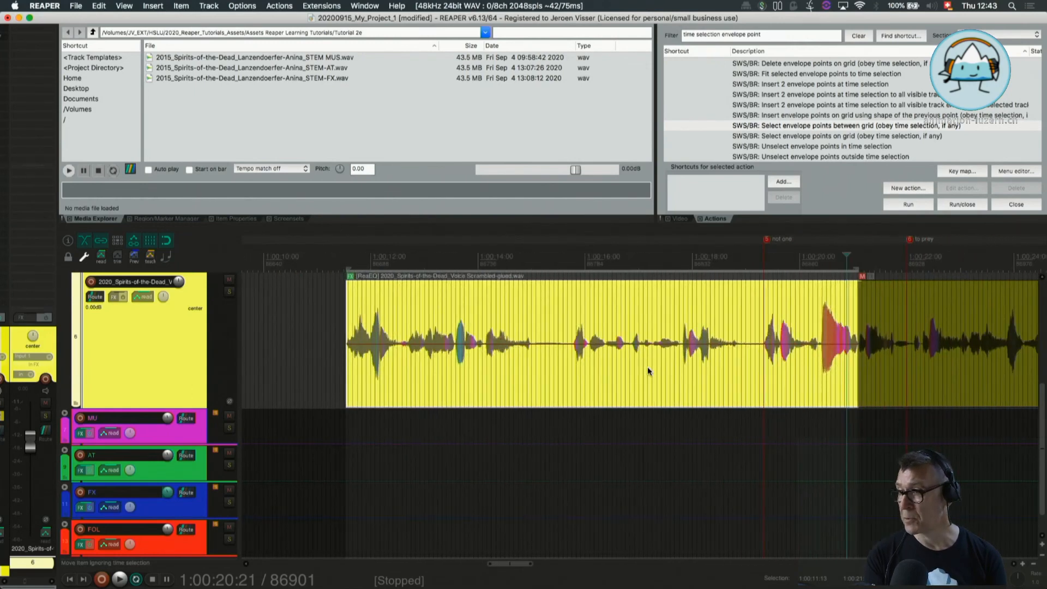
{"action": "left_click", "coordinate": [405, 317]}
{"action": "right_click", "coordinate": [399, 293]}
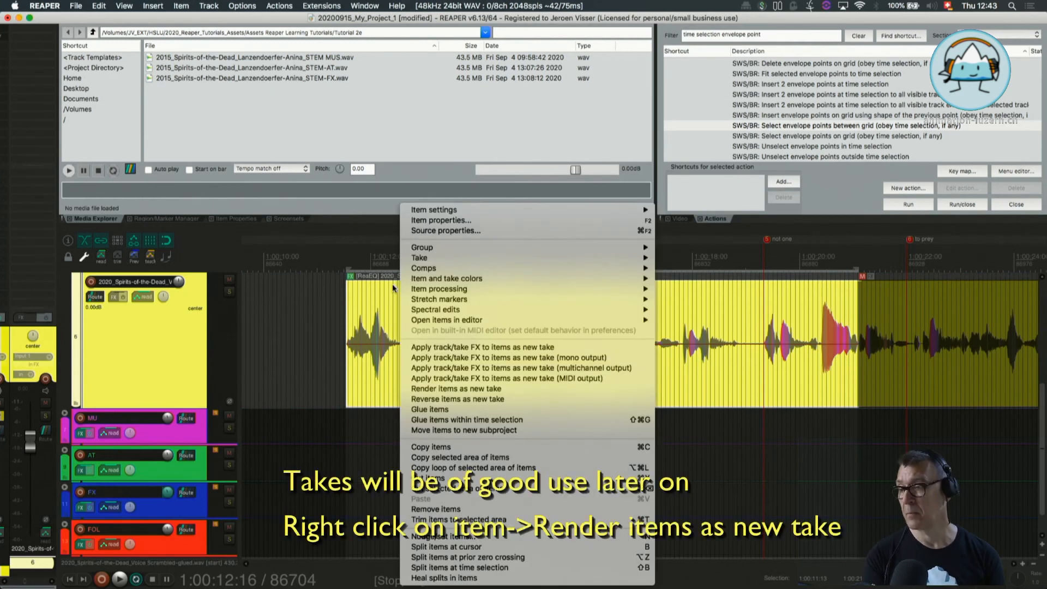
{"action": "left_click", "coordinate": [449, 389]}
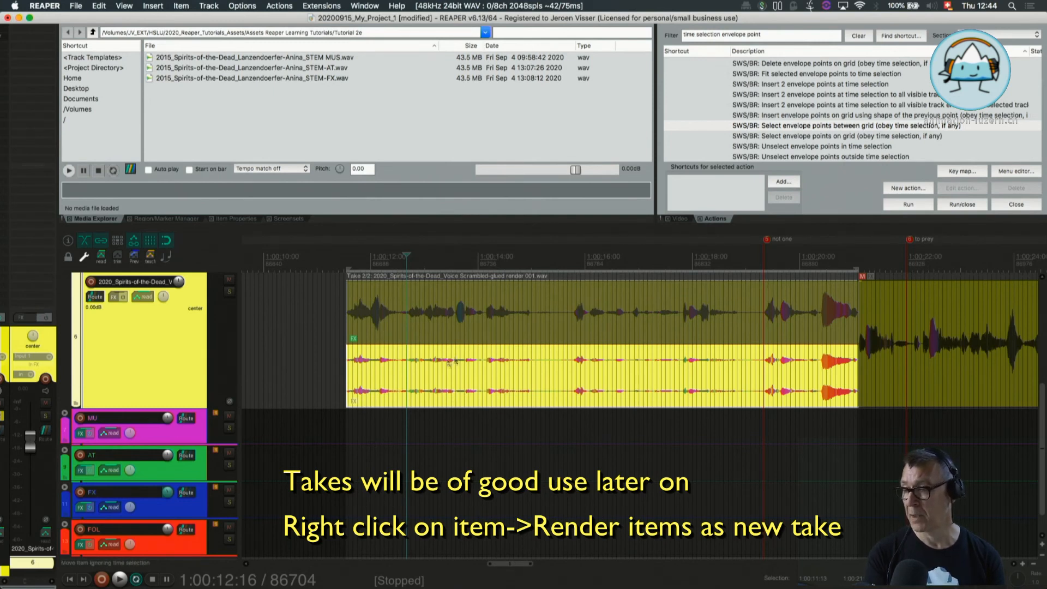
Play the rendered take from the start of the glued voice item and stop.
{"action": "left_click", "coordinate": [476, 385]}
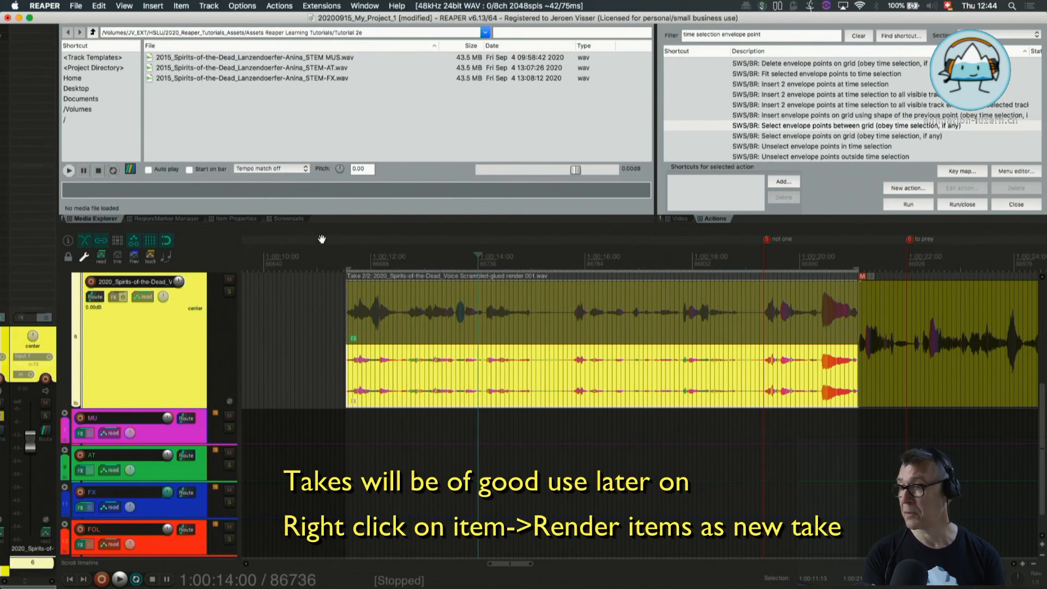
{"action": "left_click", "coordinate": [345, 260]}
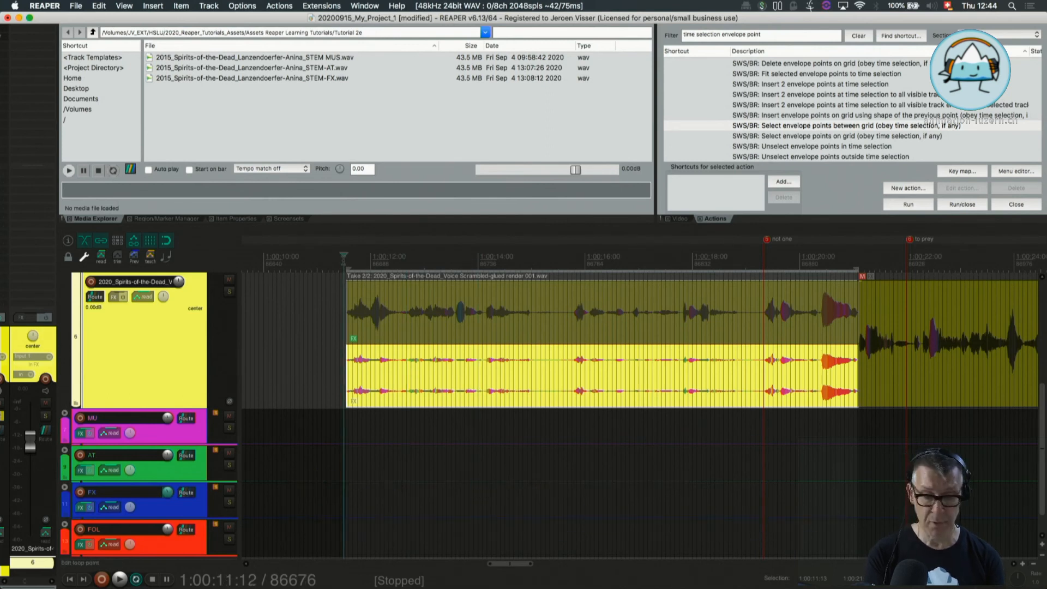
{"action": "key", "text": "space"}
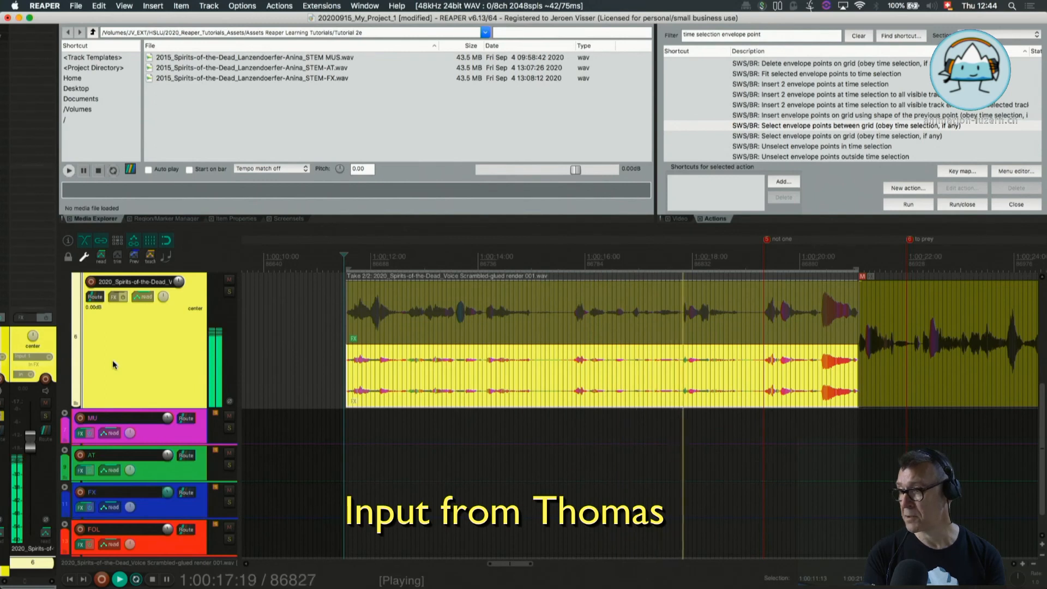
{"action": "key", "text": "space"}
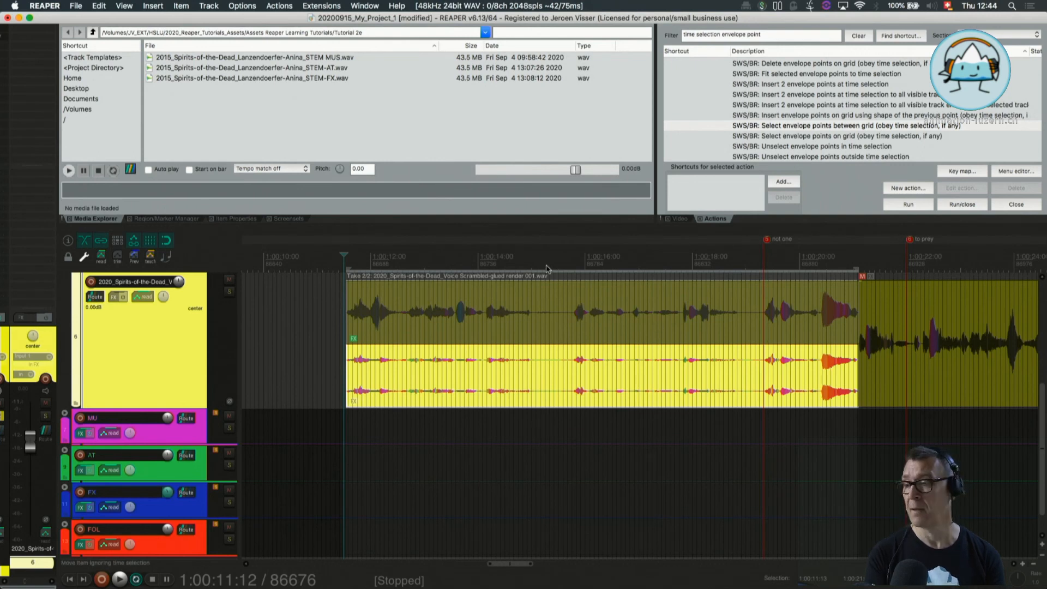
Try lowering the low-pass frequency of the original take's ReaEQ to about 266 Hz during playback, and undo the attempt.
{"action": "left_click", "coordinate": [566, 381]}
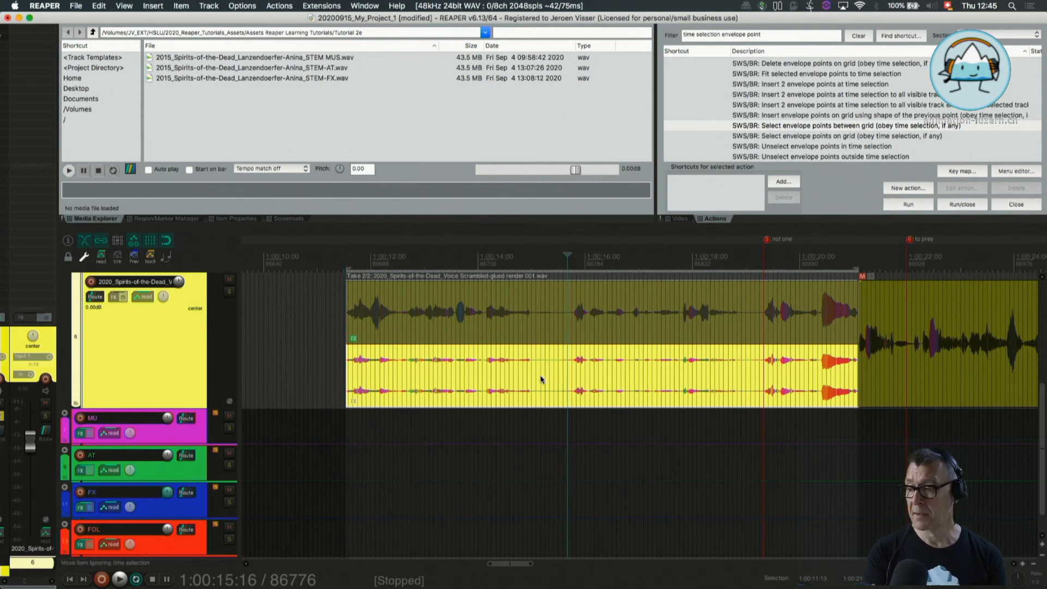
{"action": "left_click", "coordinate": [443, 303]}
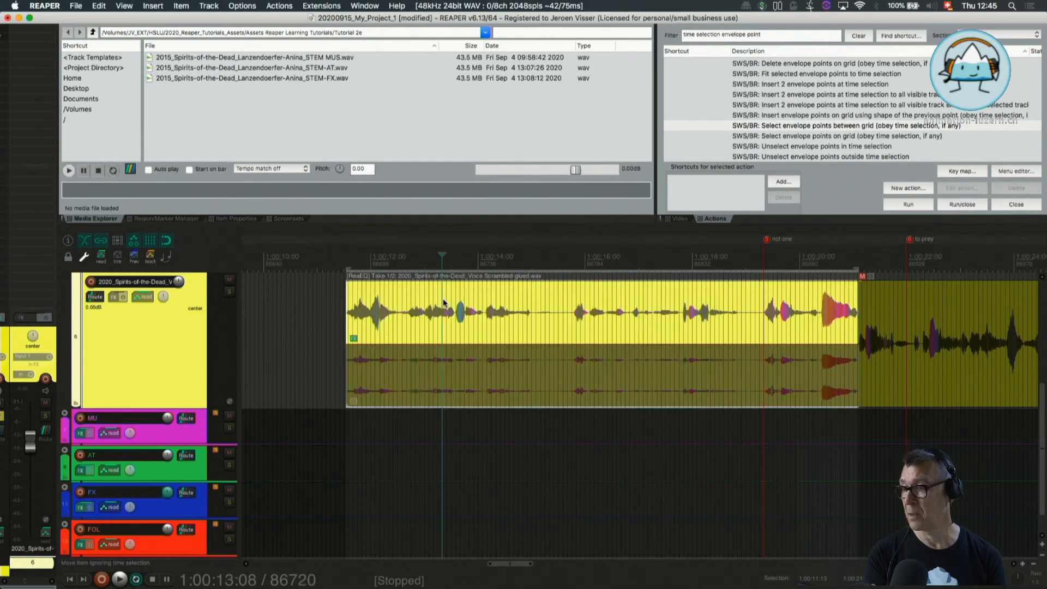
{"action": "left_click", "coordinate": [353, 339]}
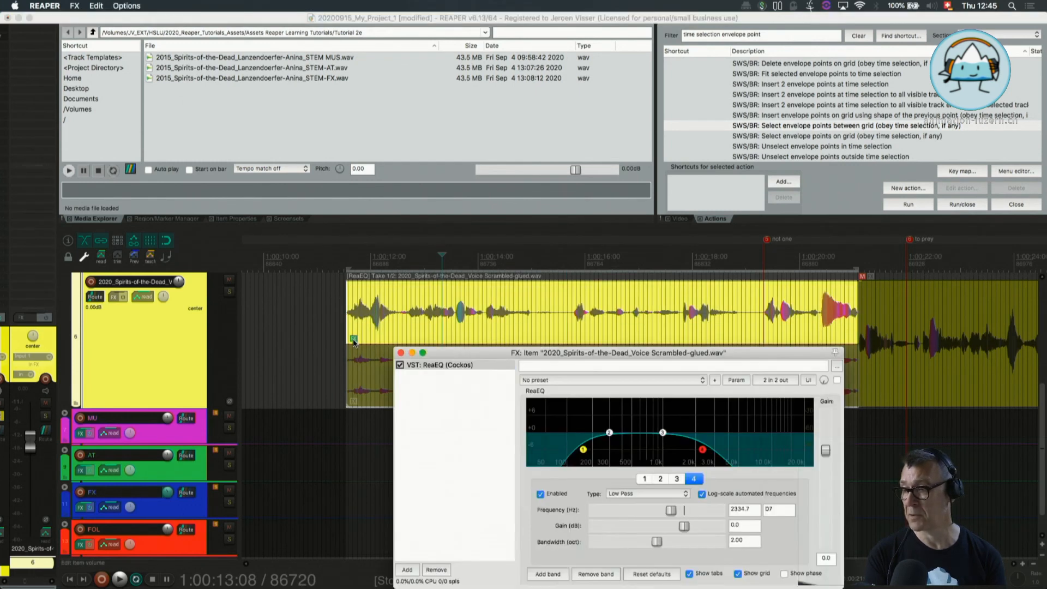
{"action": "key", "text": "space"}
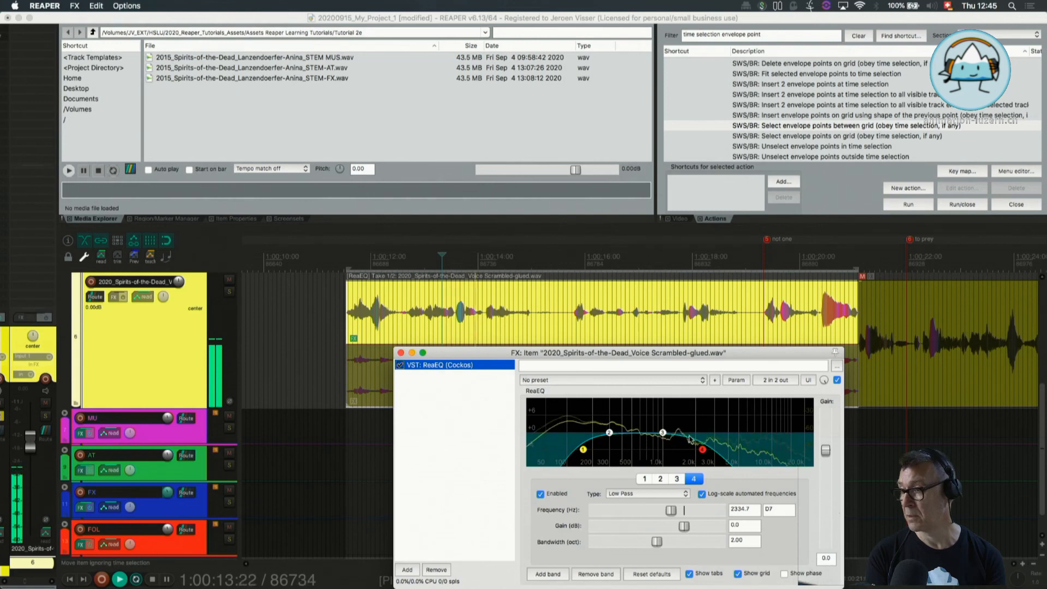
{"action": "left_click_drag", "start_coordinate": [702, 450], "coordinate": [602, 444]}
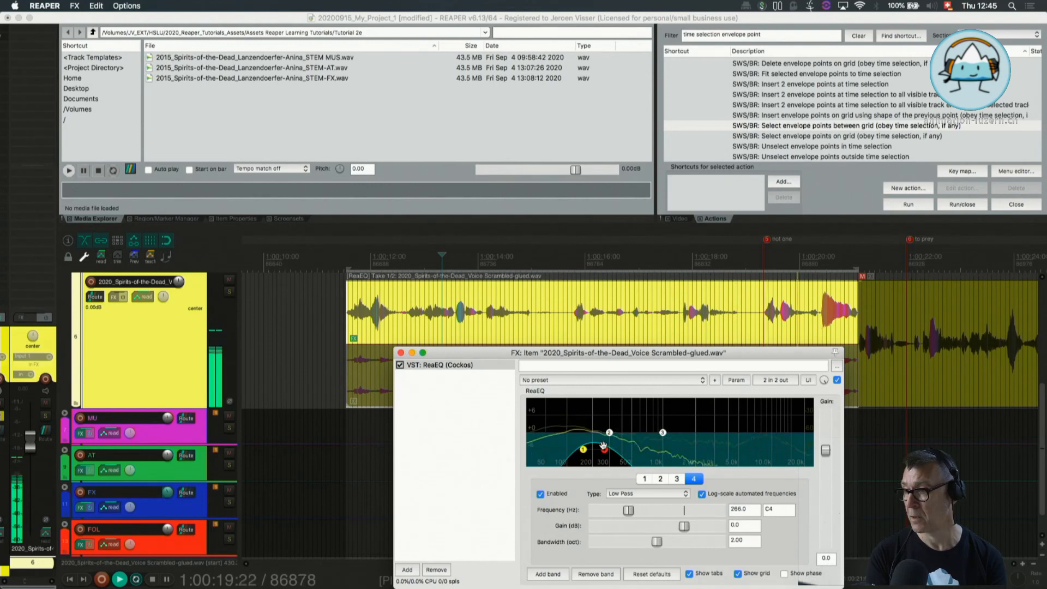
{"action": "key", "text": "space"}
{"action": "key", "text": "super+z"}
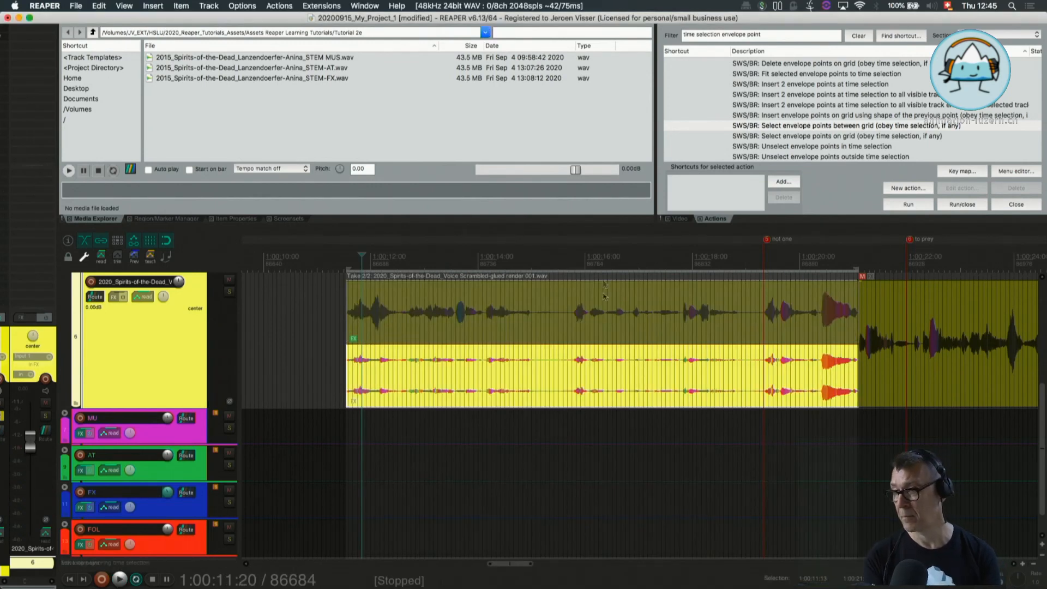
Activate the original take of the glued voice item and open its ReaEQ effect.
{"action": "scroll", "coordinate": [408, 371], "scroll_direction": "down", "scroll_amount": 2}
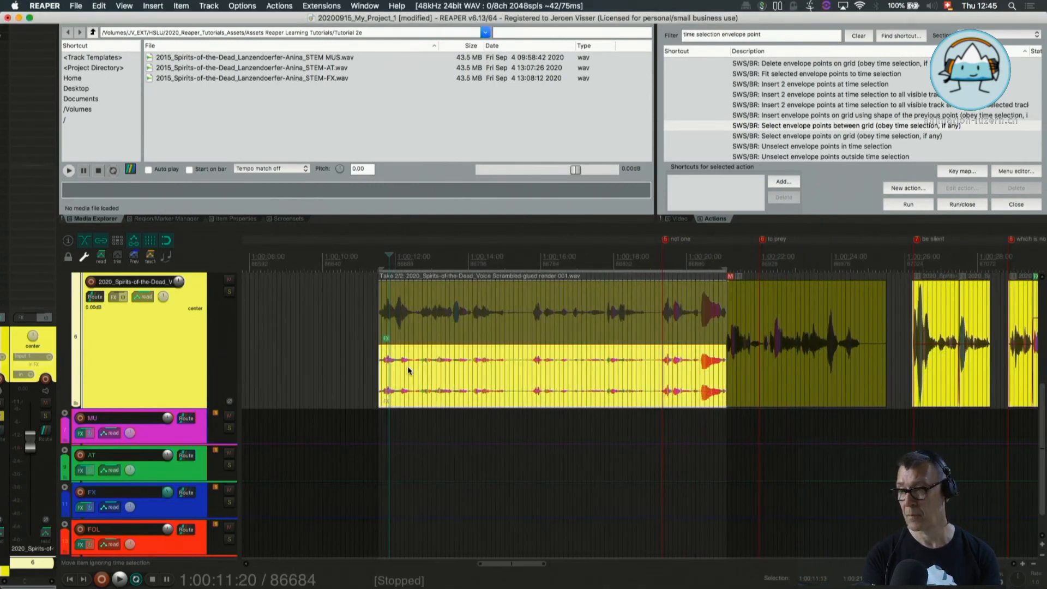
{"action": "scroll", "coordinate": [408, 365], "scroll_direction": "right", "scroll_amount": 4}
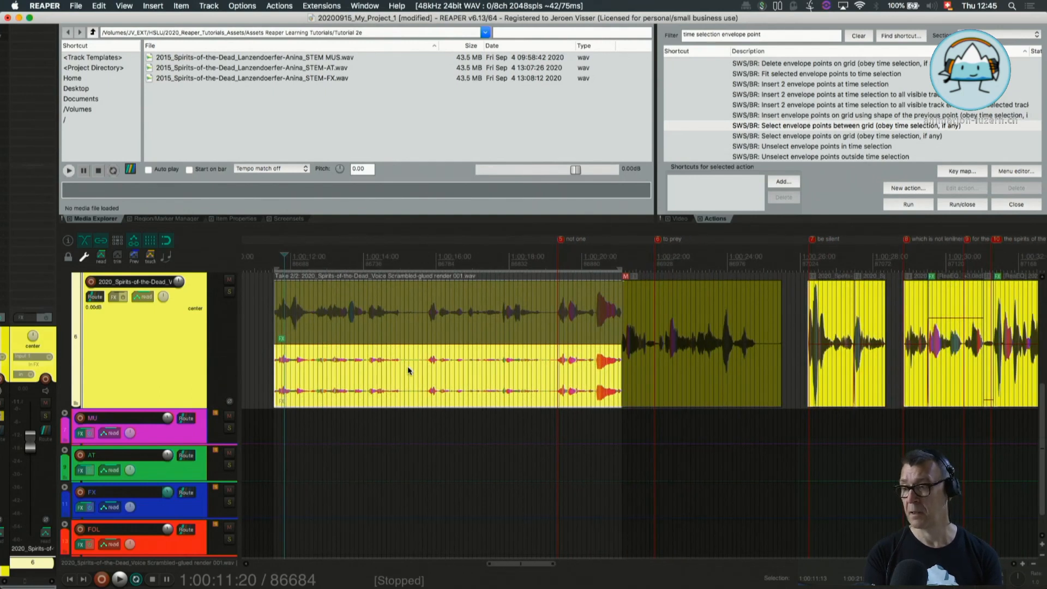
{"action": "left_click", "coordinate": [422, 319]}
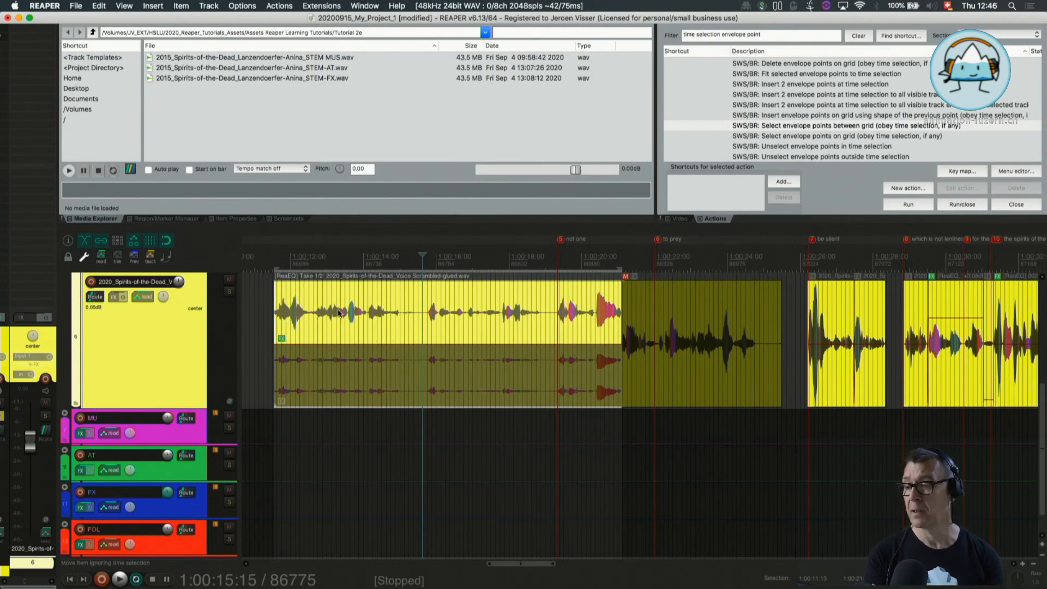
{"action": "left_click", "coordinate": [282, 339]}
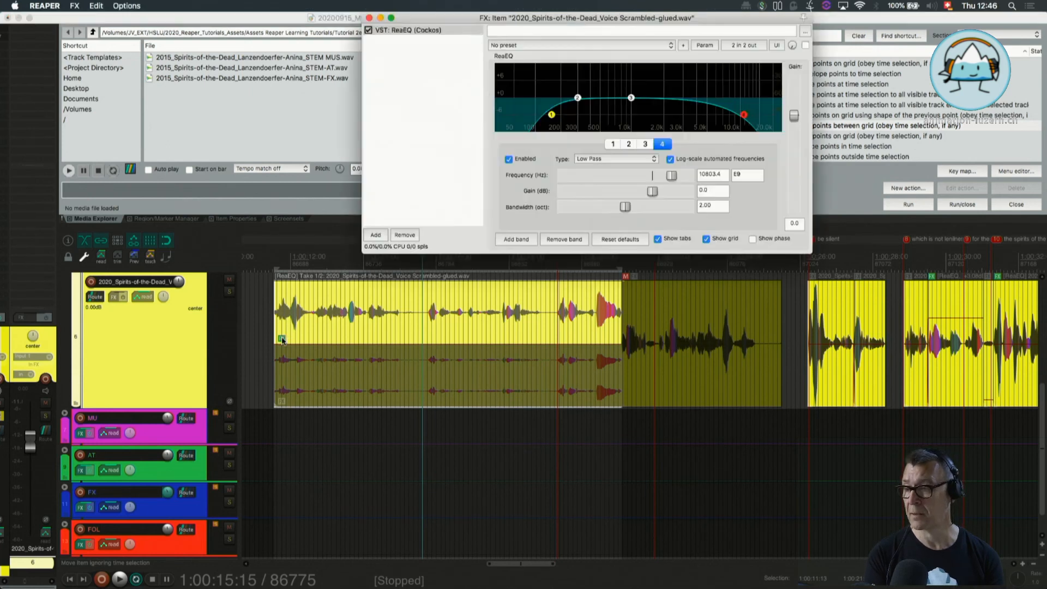
Lower the low-pass band to about 890 Hz and boost band 2 by about 5 dB at about 188 Hz in the original take's ReaEQ.
{"action": "left_click", "coordinate": [744, 116]}
{"action": "left_click_drag", "start_coordinate": [744, 115], "coordinate": [626, 114]}
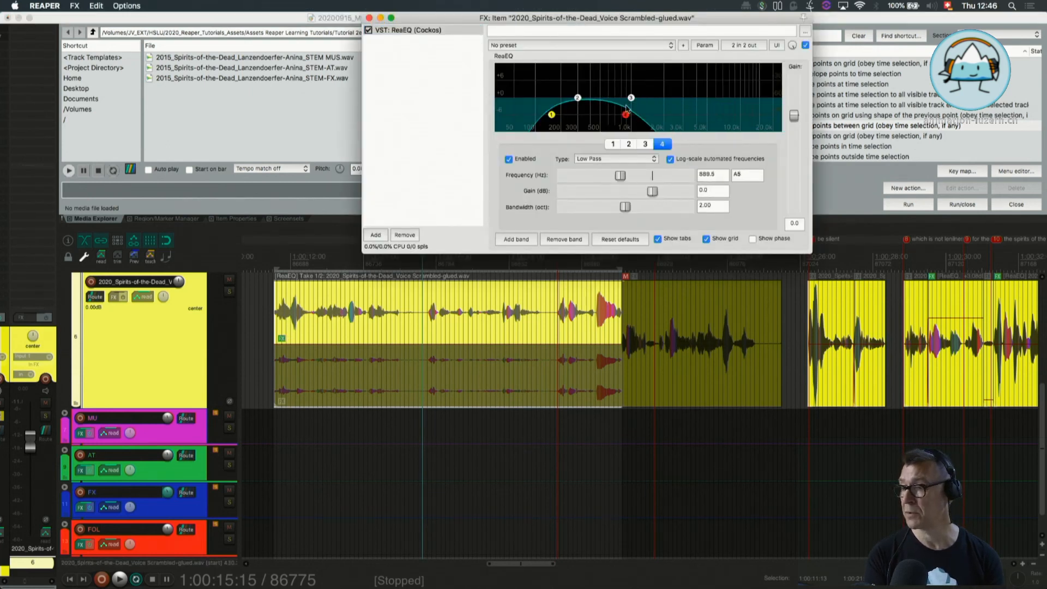
{"action": "left_click", "coordinate": [577, 98]}
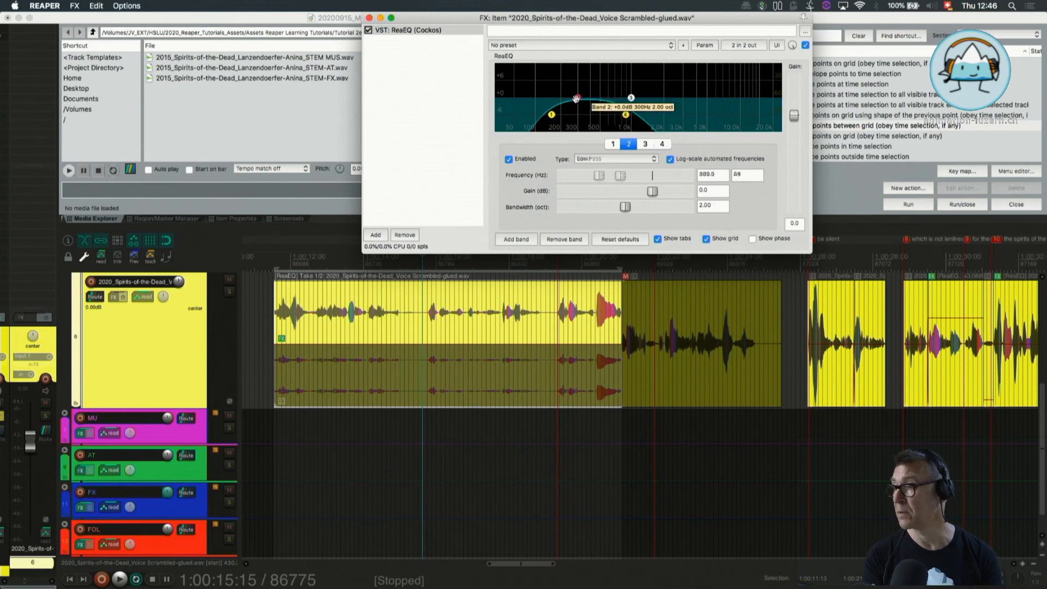
{"action": "left_click_drag", "start_coordinate": [576, 98], "coordinate": [557, 84]}
Place the edit cursor at the start of the glued voice item and render the item as a new take.
{"action": "left_click", "coordinate": [275, 249]}
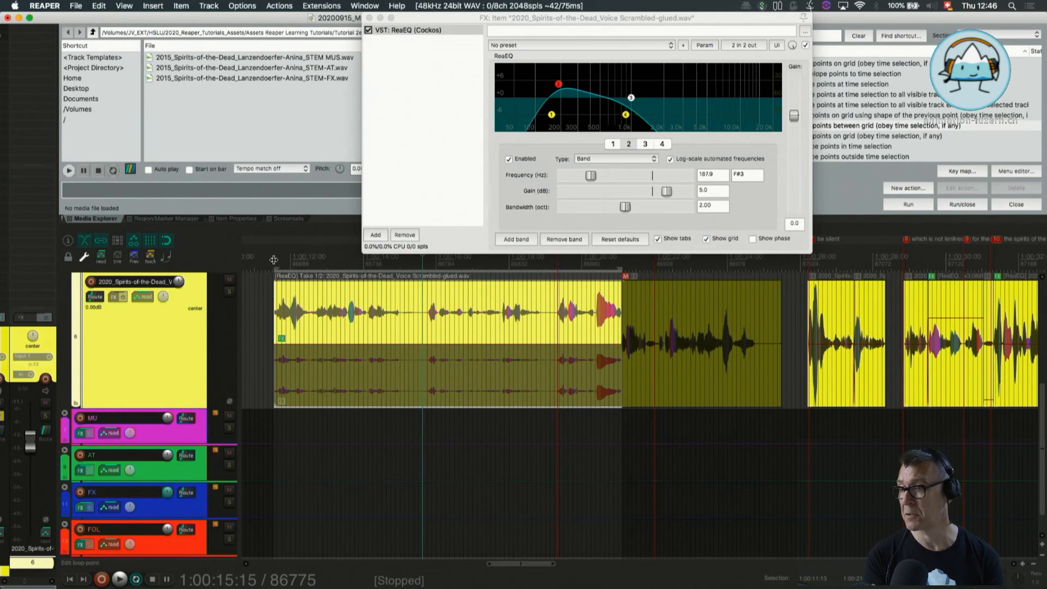
{"action": "left_click", "coordinate": [274, 259]}
{"action": "right_click", "coordinate": [350, 328]}
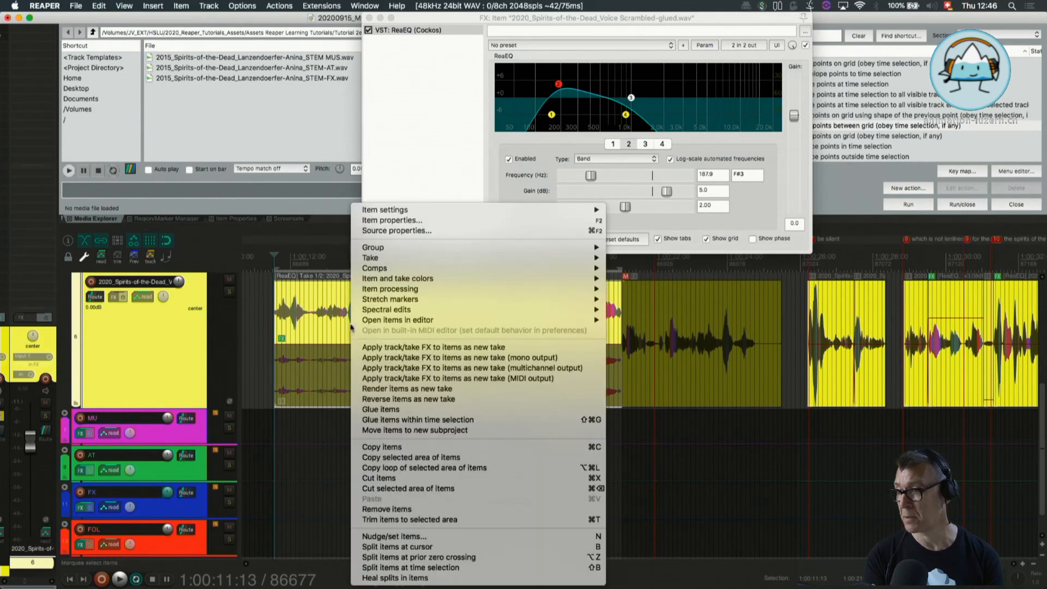
{"action": "left_click", "coordinate": [364, 388]}
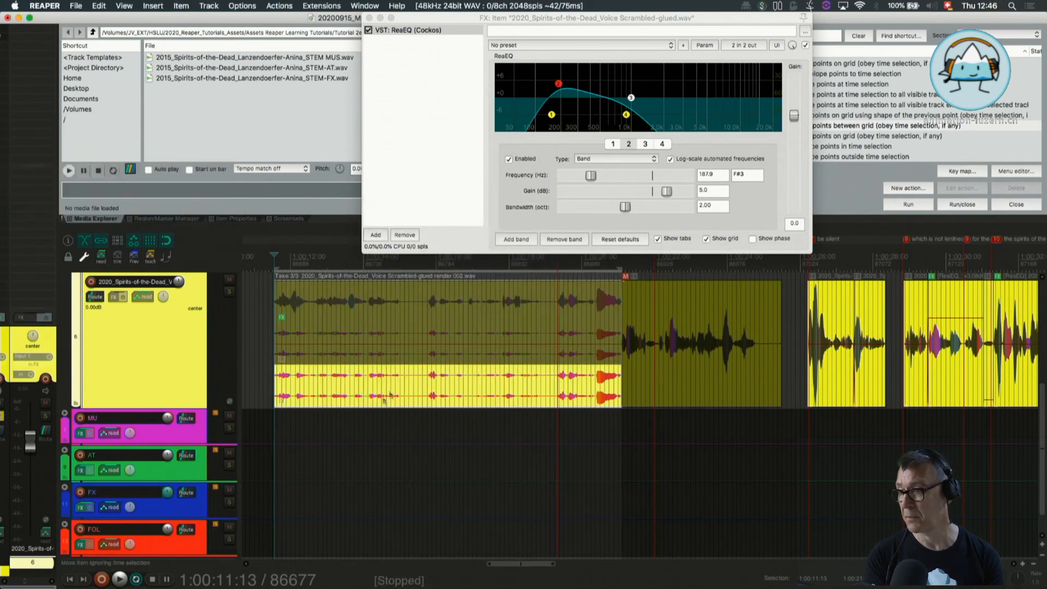
Activate the first rendered take (render 001) of the glued voice item, play it briefly and stop.
{"action": "left_click", "coordinate": [341, 343]}
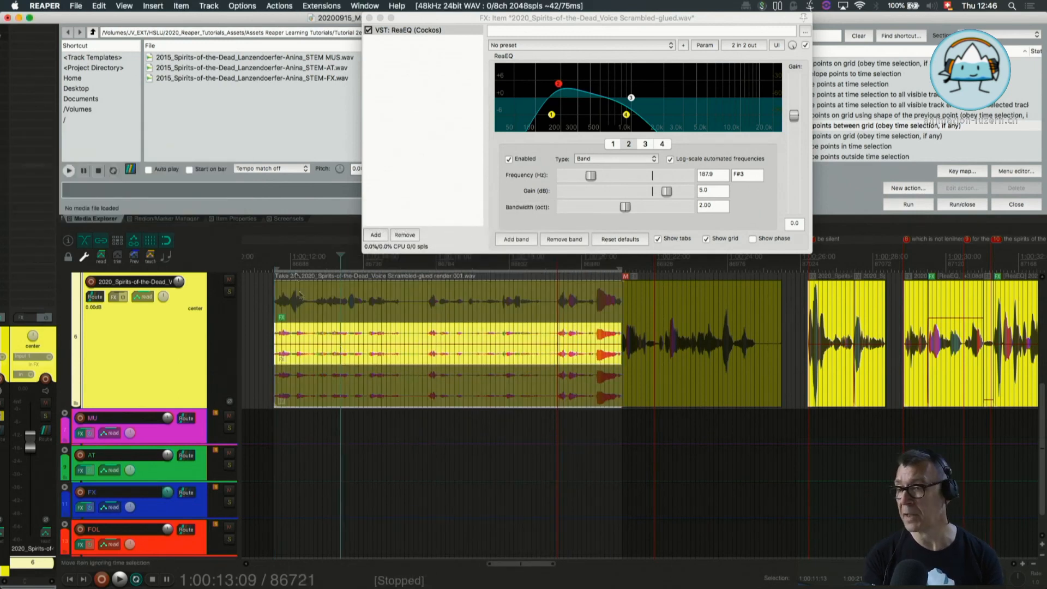
{"action": "key", "text": "space"}
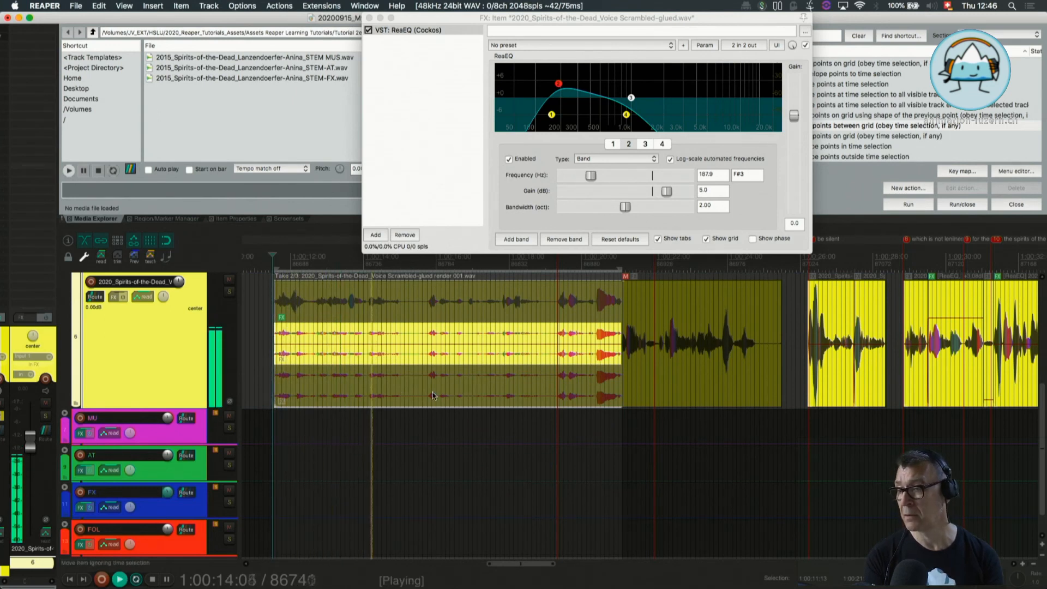
{"action": "key", "text": "space"}
Activate the newest rendered take (render 002) of the glued voice item and lock the item.
{"action": "left_click", "coordinate": [357, 387]}
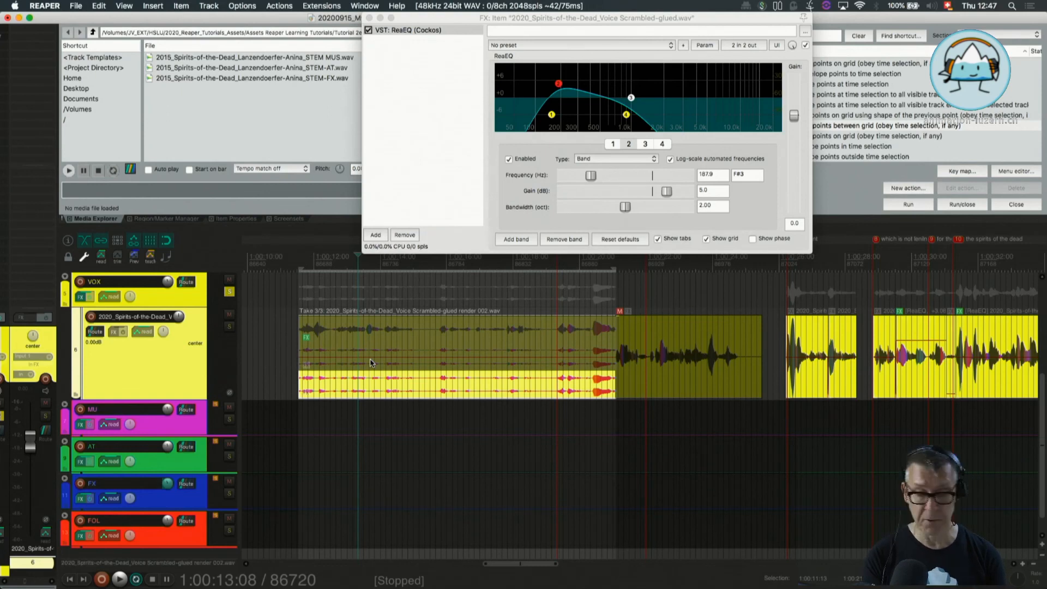
{"action": "left_click", "coordinate": [390, 384]}
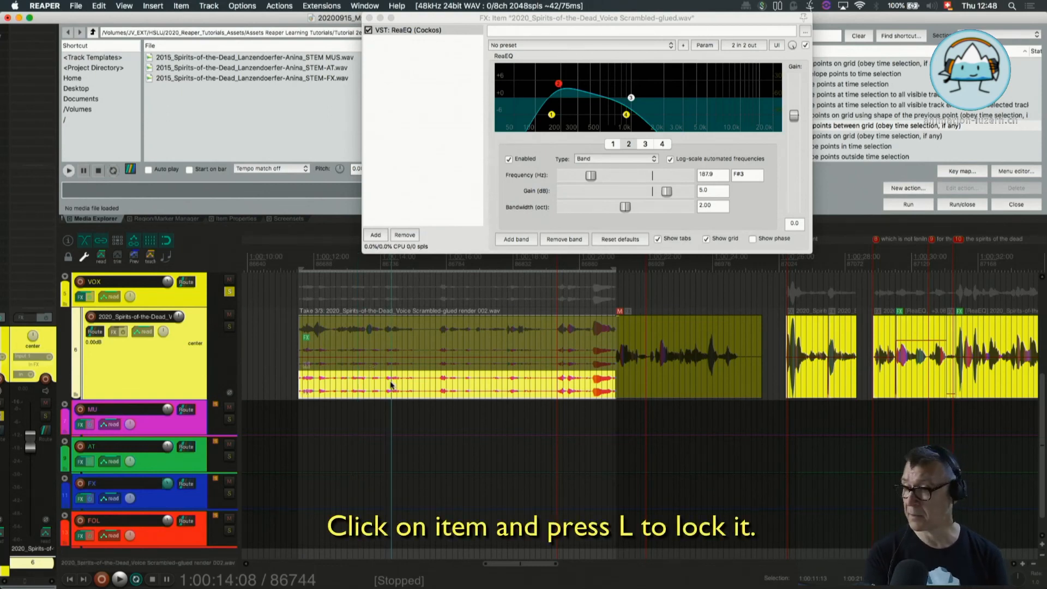
{"action": "key", "text": "l"}
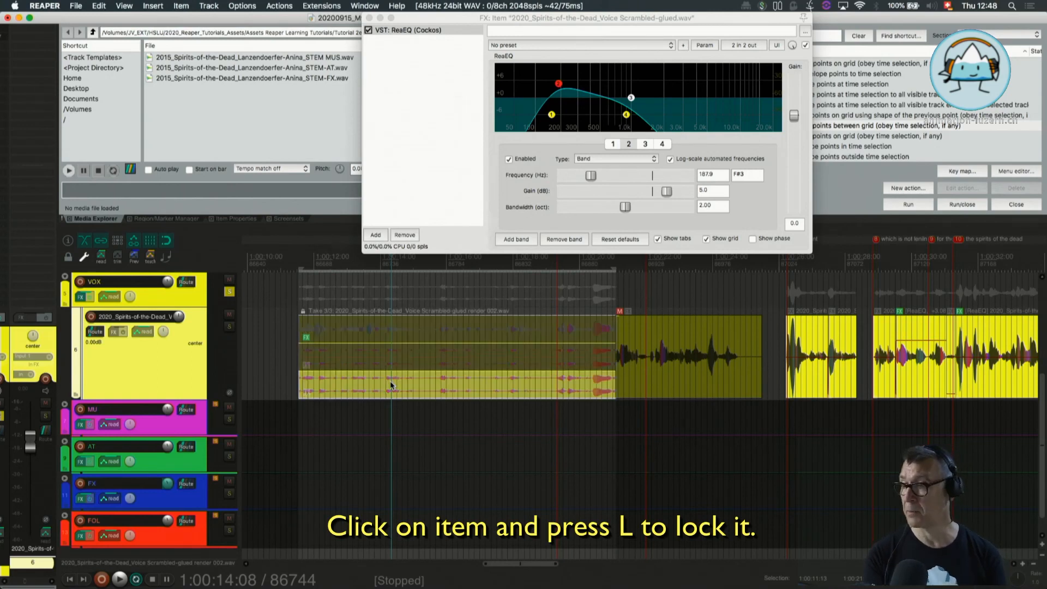
Try switching between the takes of the locked voice item to test the lock.
{"action": "left_click", "coordinate": [407, 356]}
{"action": "left_click", "coordinate": [352, 351]}
{"action": "left_click", "coordinate": [341, 357]}
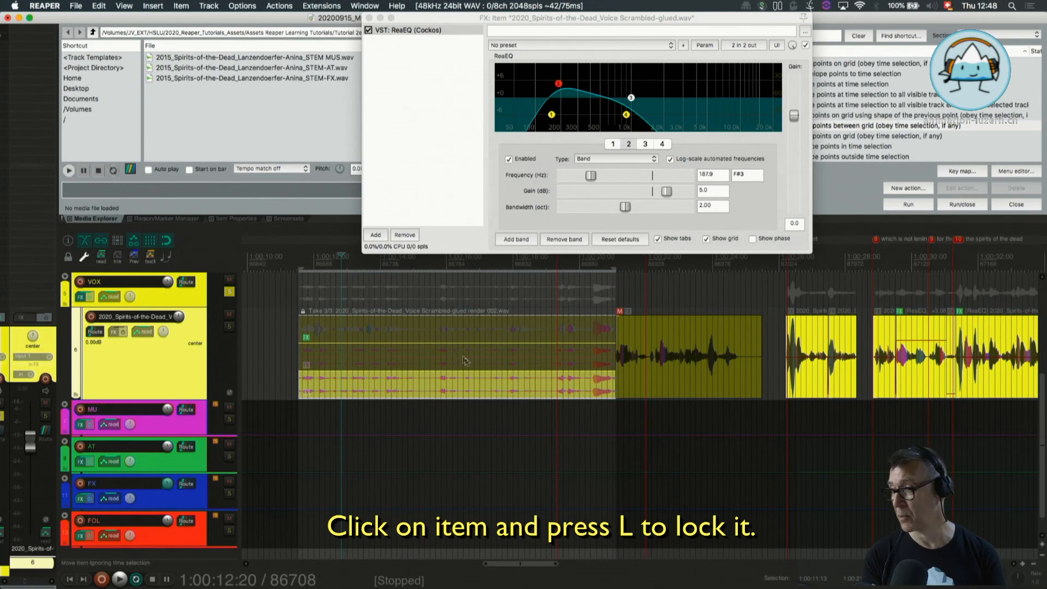
{"action": "left_click", "coordinate": [552, 335]}
{"action": "left_click", "coordinate": [534, 391]}
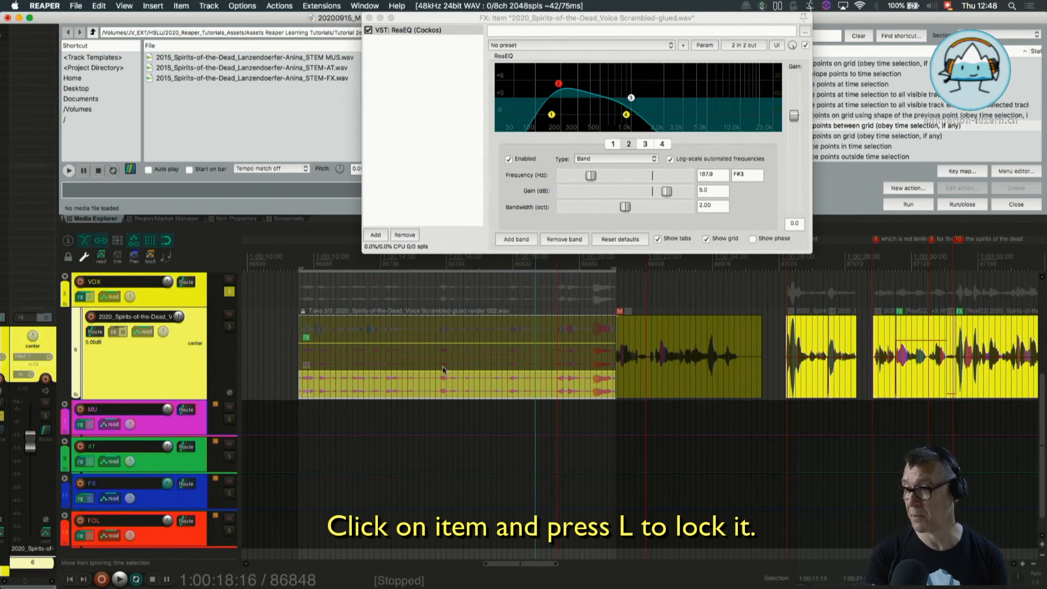
{"action": "left_click", "coordinate": [385, 357]}
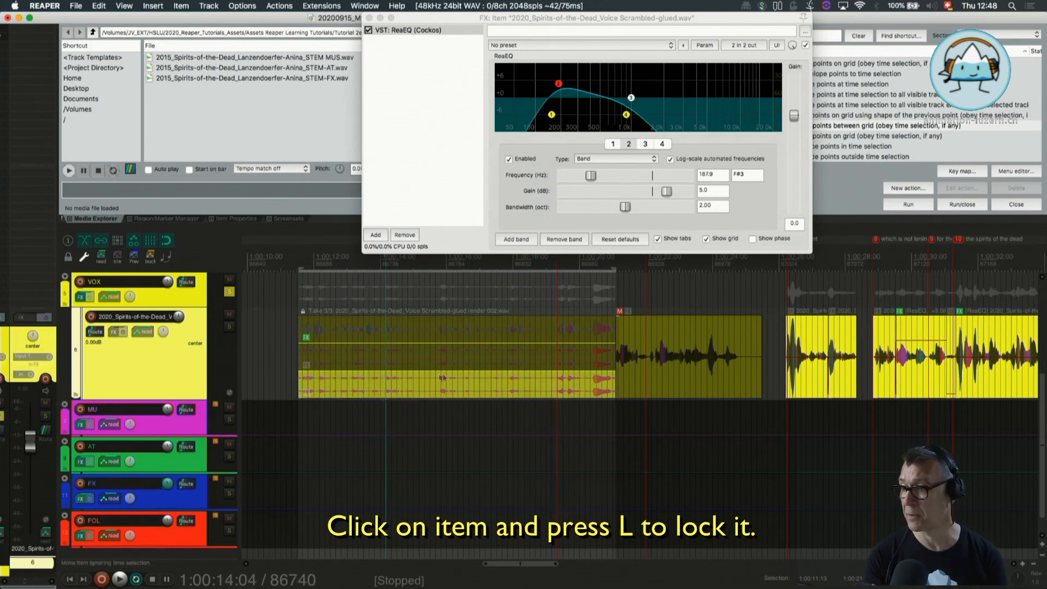
{"action": "left_click", "coordinate": [418, 384]}
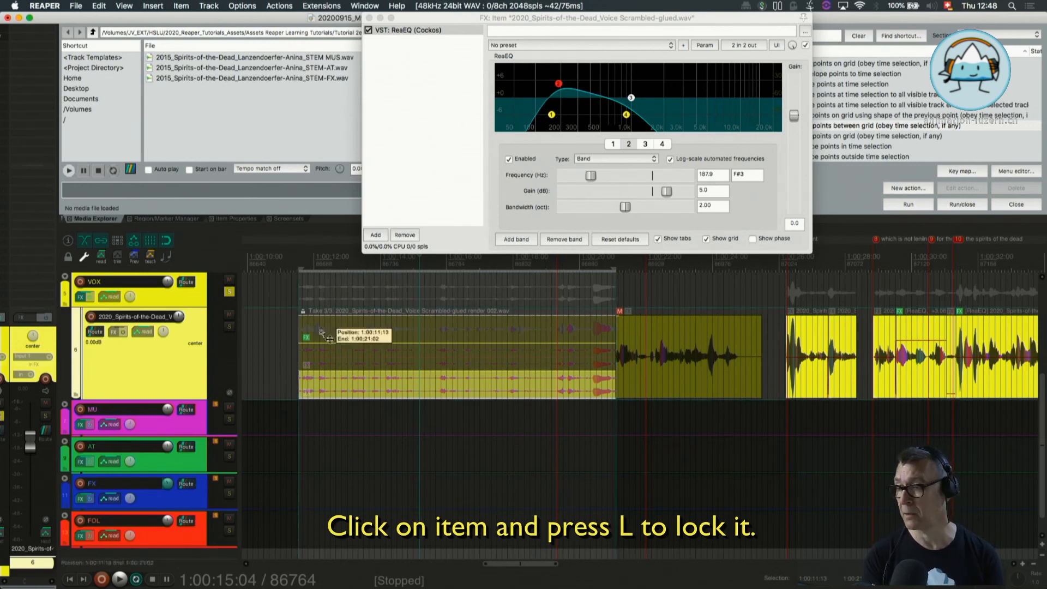
Unlock the glued voice item and lock it again.
{"action": "left_click", "coordinate": [319, 331]}
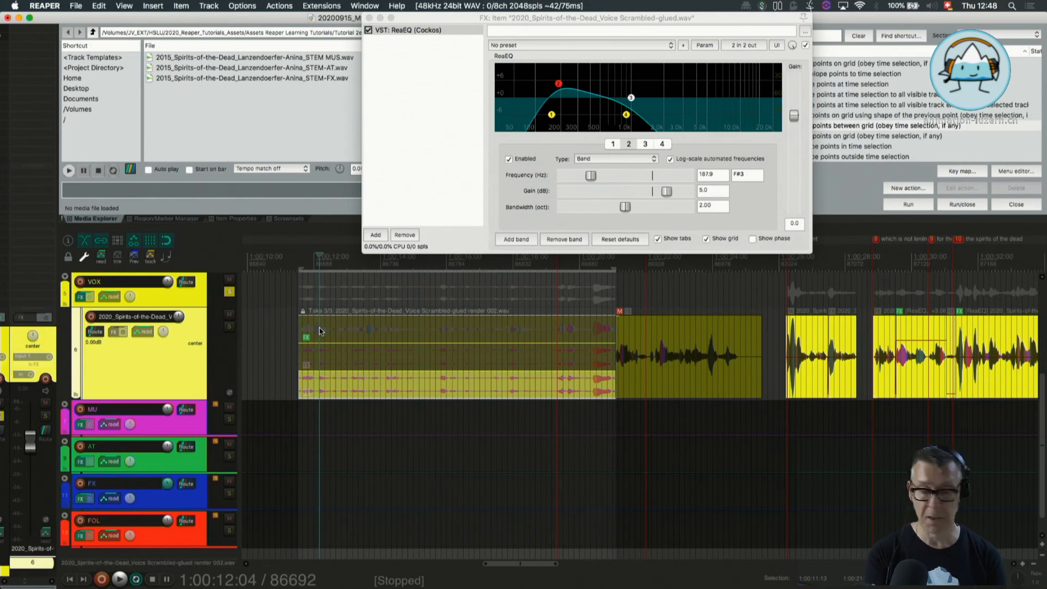
{"action": "key", "text": "l"}
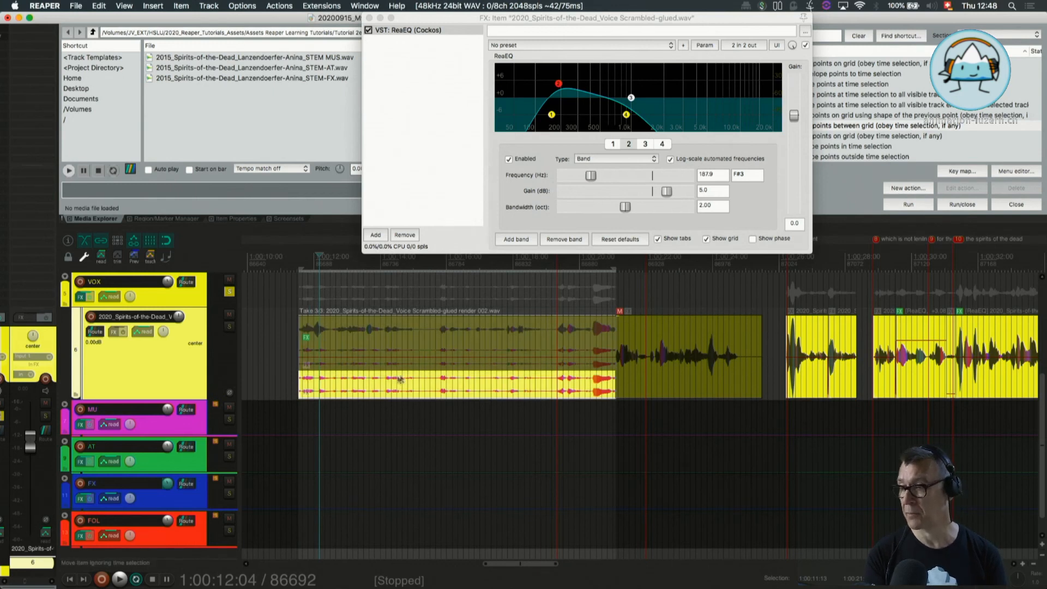
{"action": "key", "text": "l"}
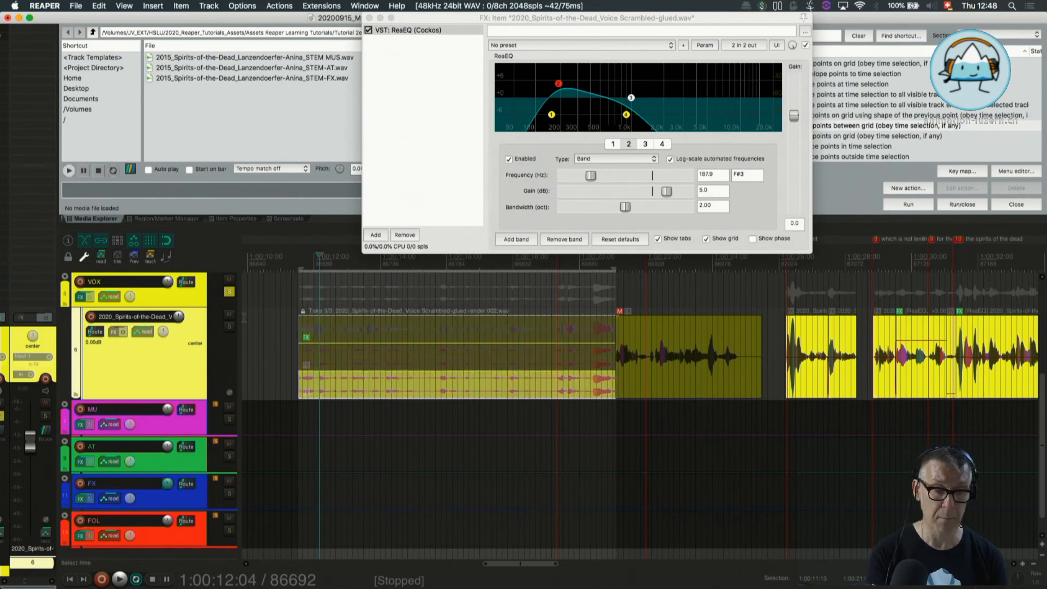